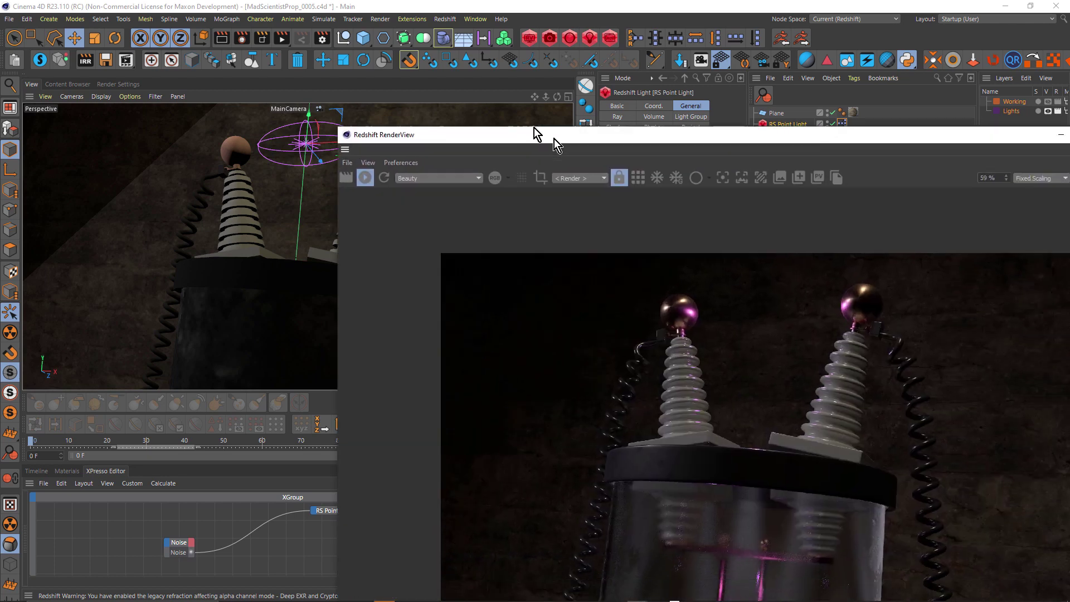
Move the Redshift RenderView off the workspace and inspect the contents of the Lights group in the object hierarchy.
drag(554, 138, 294, 39)
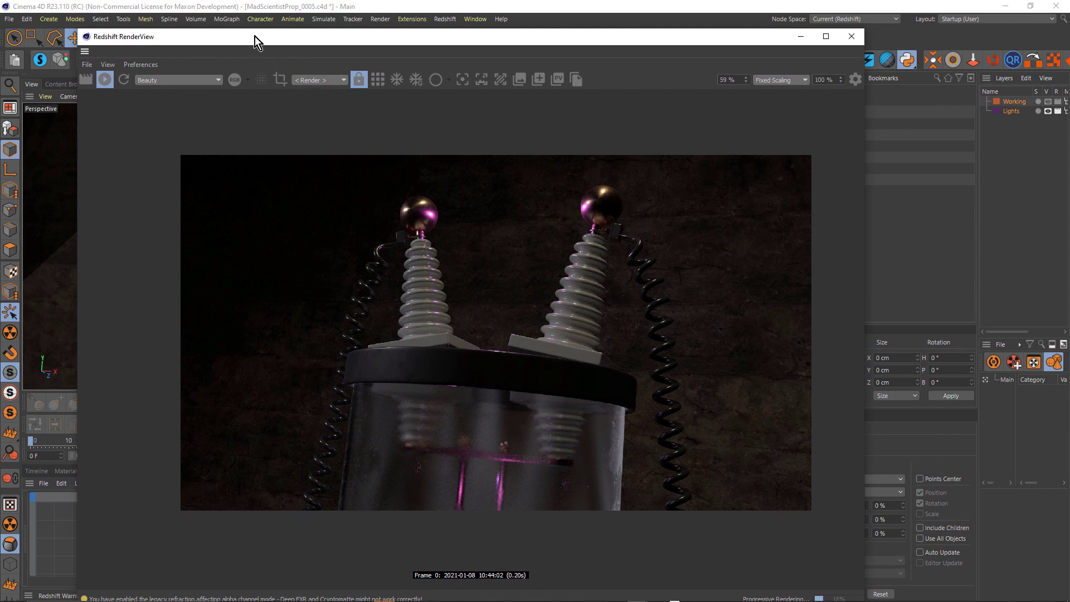
drag(255, 36, 1069, 62)
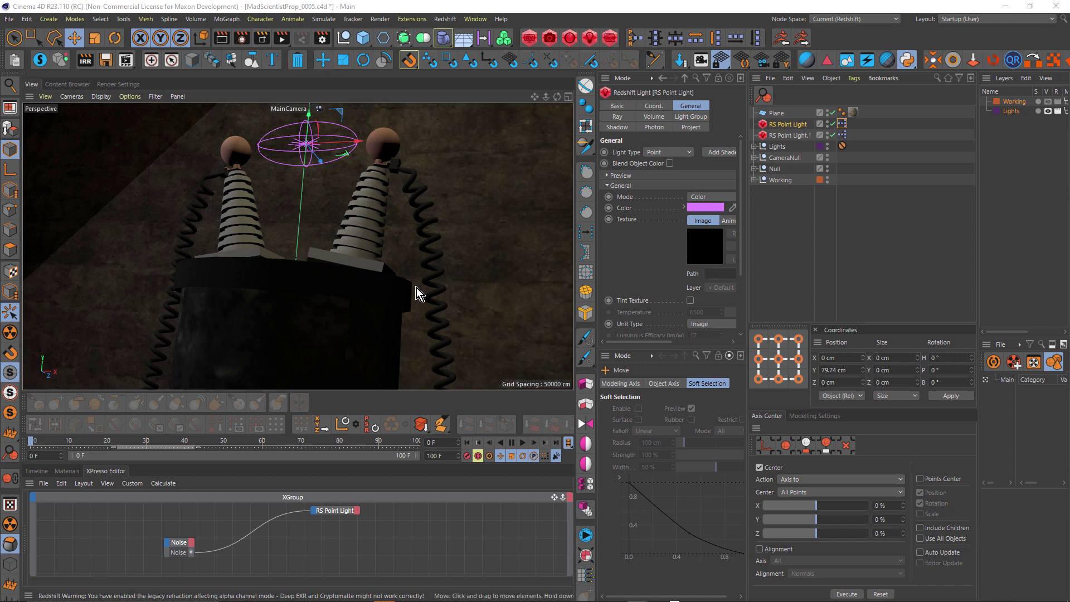
click(755, 147)
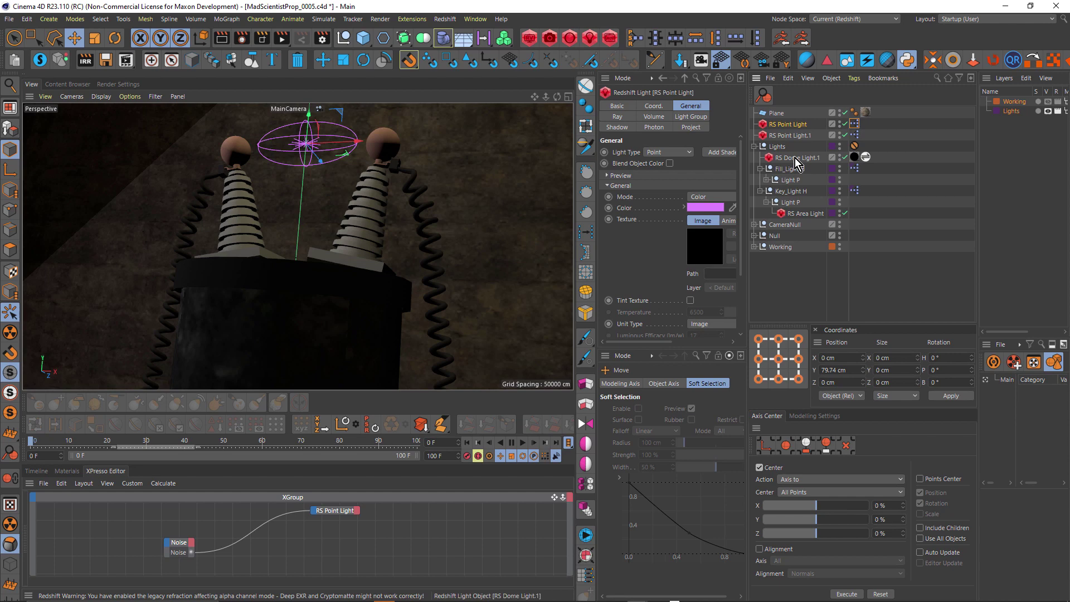
click(754, 146)
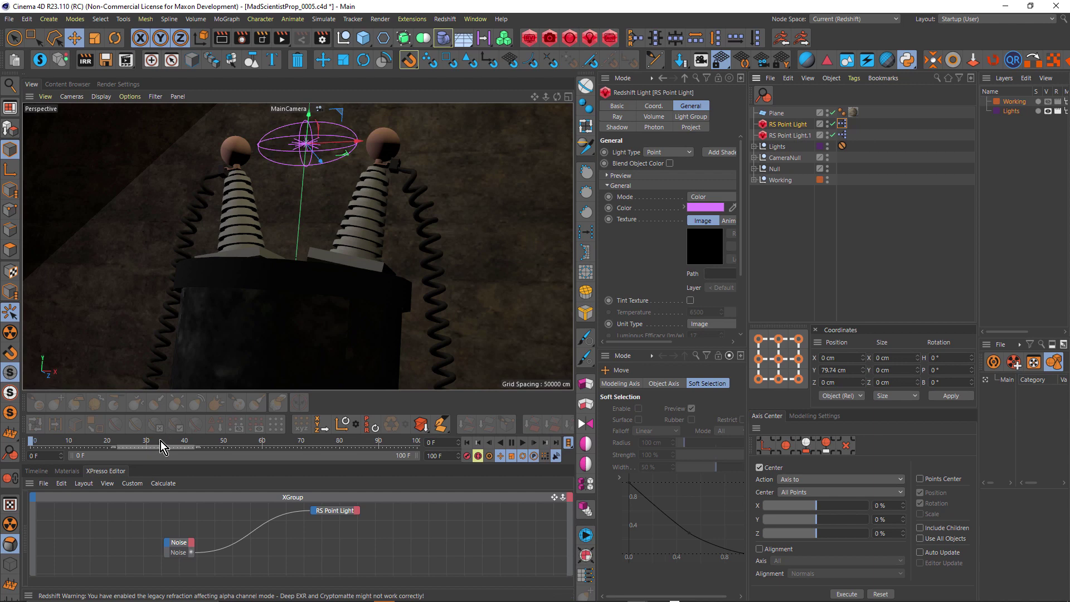
Scrub through the animation up to frame 100 to examine how the RS Point Light's exposure varies over time.
drag(161, 440, 247, 448)
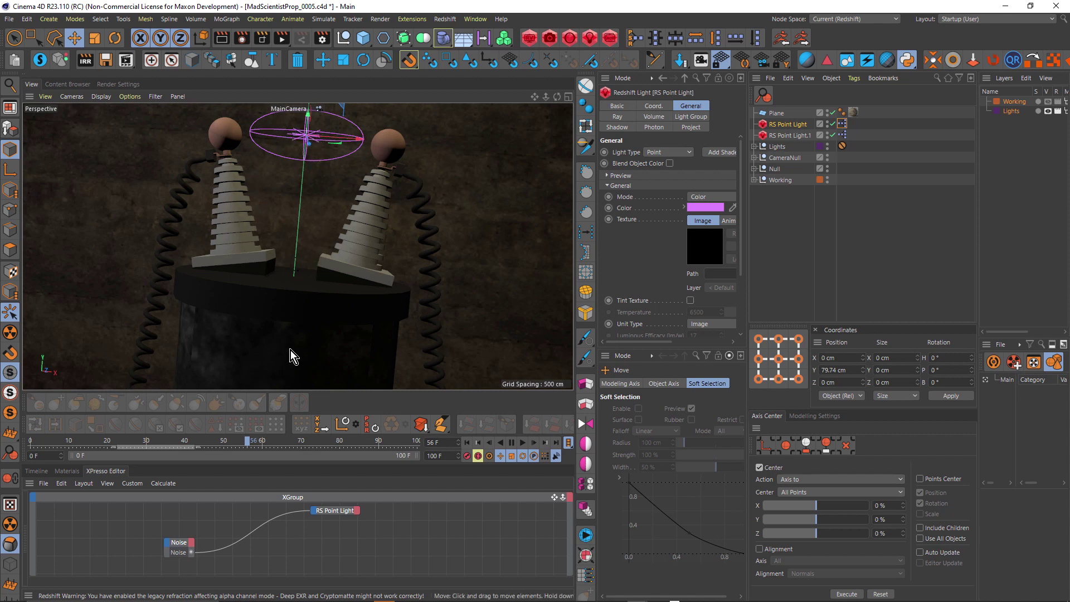
drag(178, 441, 344, 449)
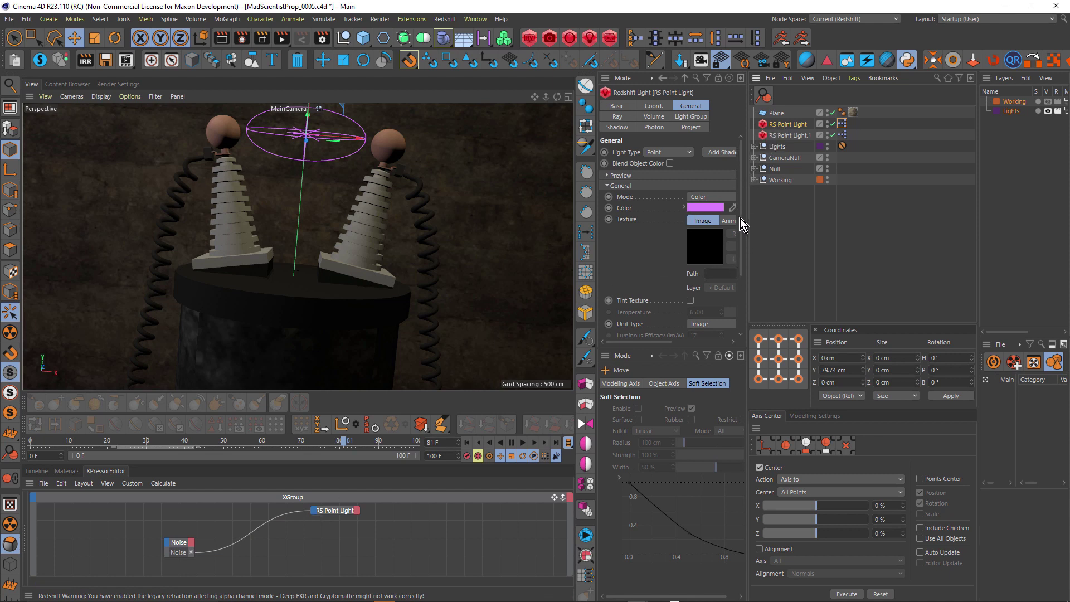
drag(740, 192, 749, 248)
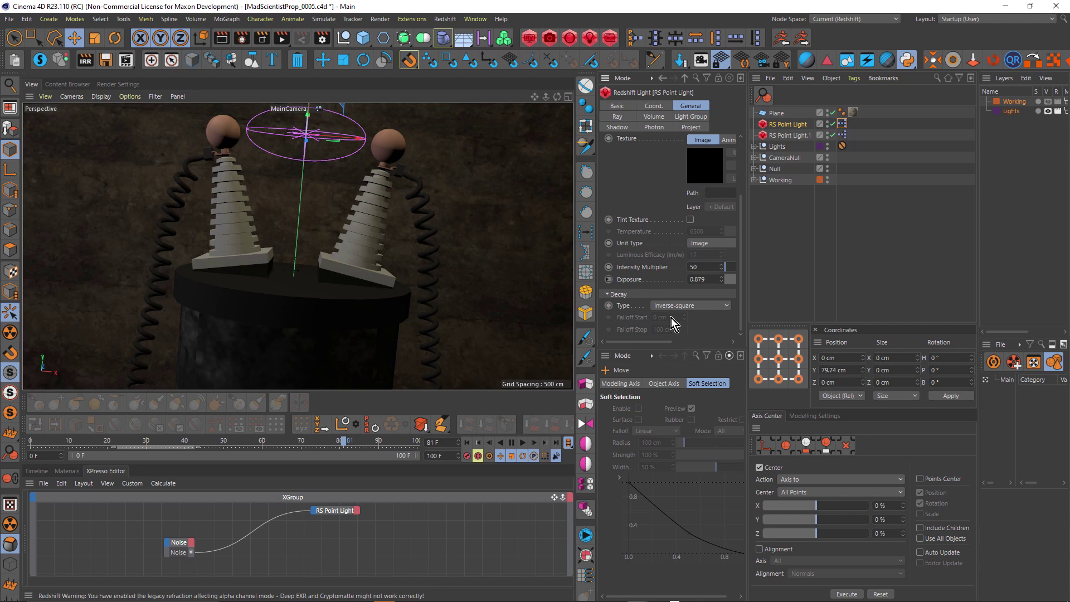
mouse_move(244, 440)
mouse_down()
mouse_move(190, 448)
mouse_move(254, 451)
mouse_up()
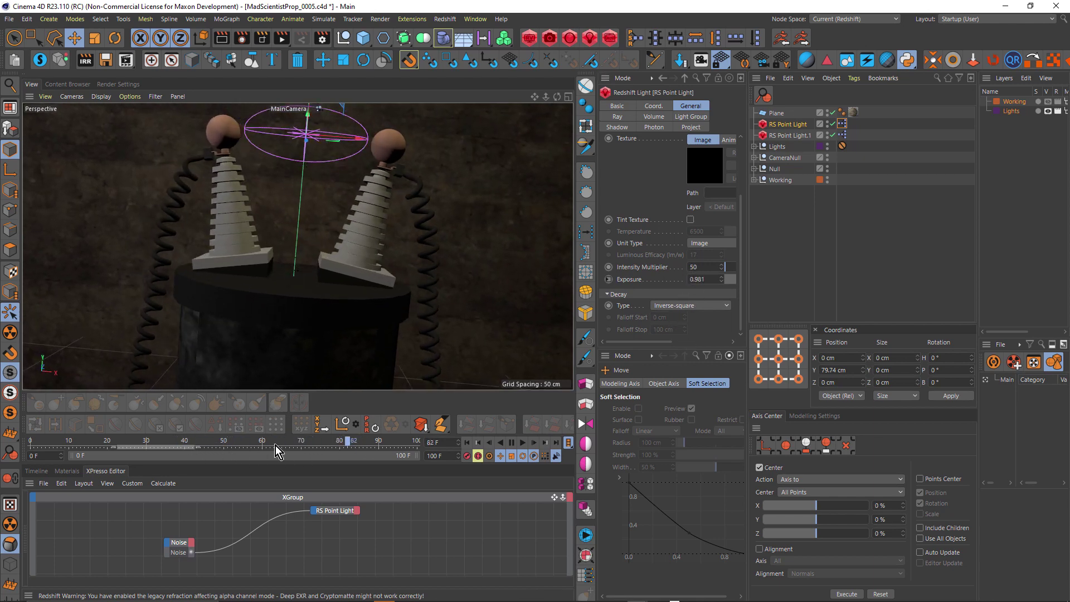
click(307, 443)
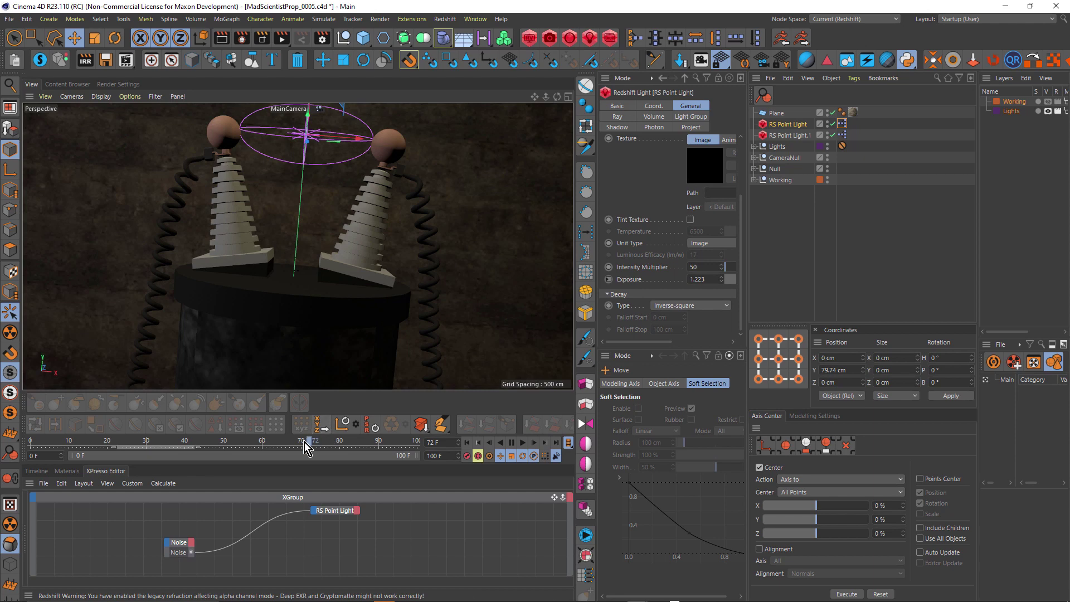
drag(309, 442, 266, 444)
drag(148, 437, 41, 449)
drag(119, 449, 405, 446)
drag(142, 448, 432, 450)
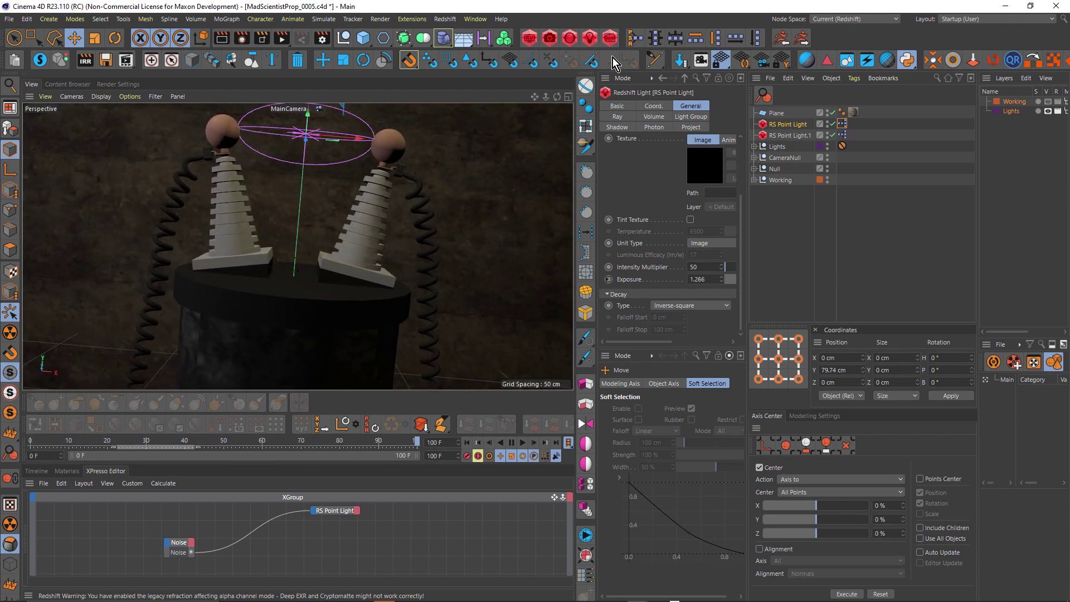
Open the Redshift AOV Manager and widen its Name column to read the full names of the configured AOVs.
click(611, 37)
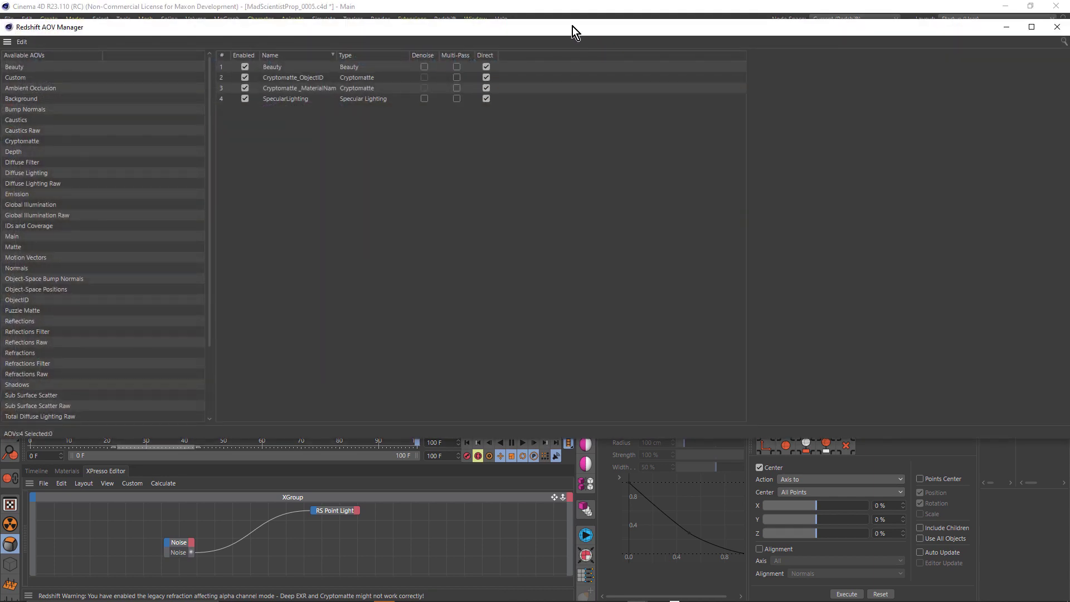
drag(573, 26, 575, 74)
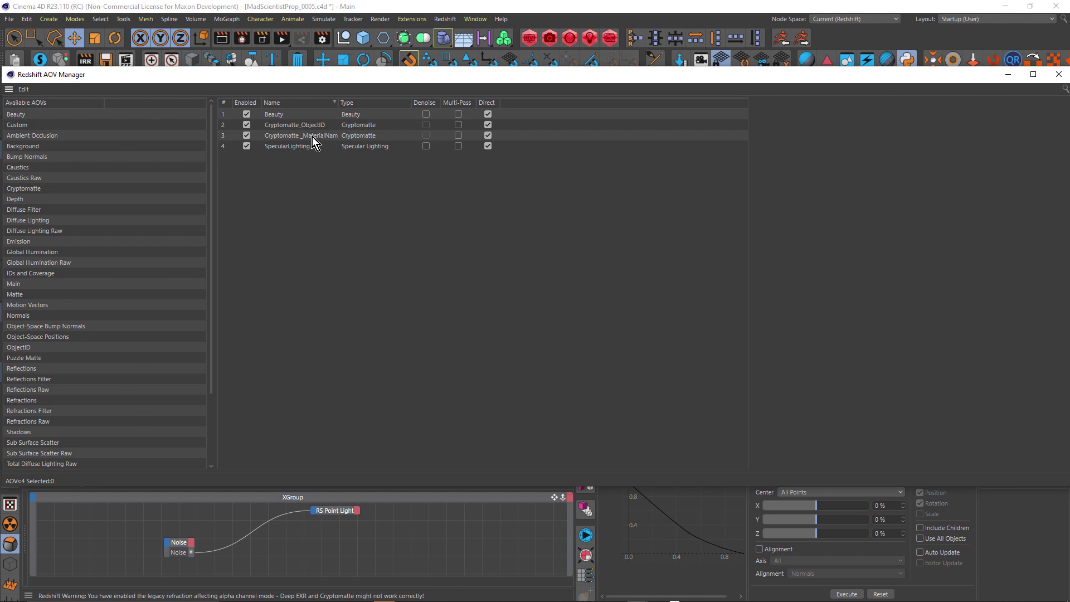
drag(337, 103, 369, 105)
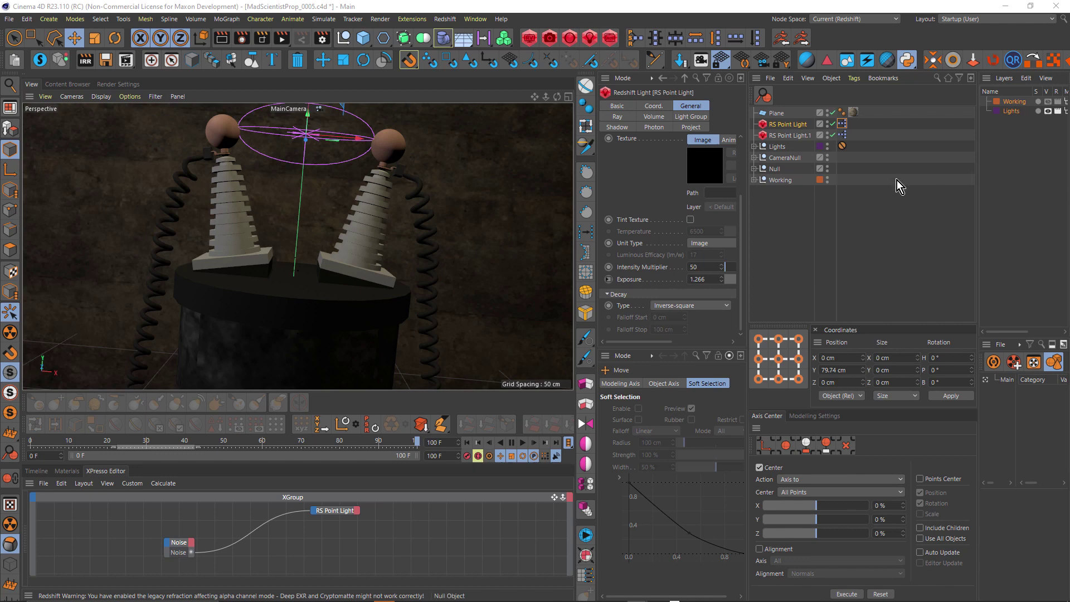
Expand the Null hierarchy and show the Object ID settings of the Sphere's Redshift Object tag.
click(755, 168)
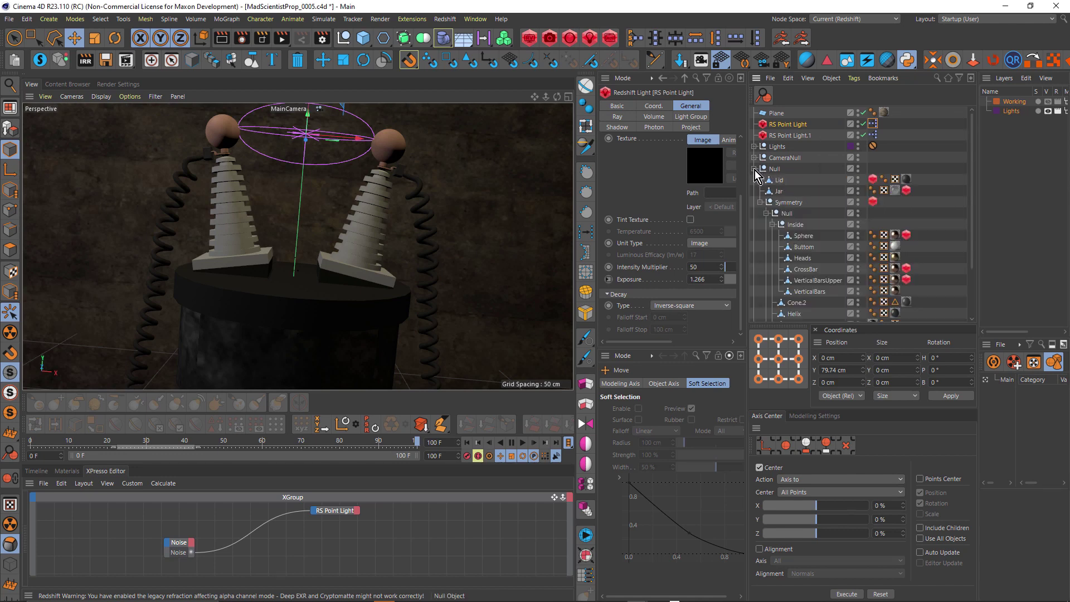
click(907, 234)
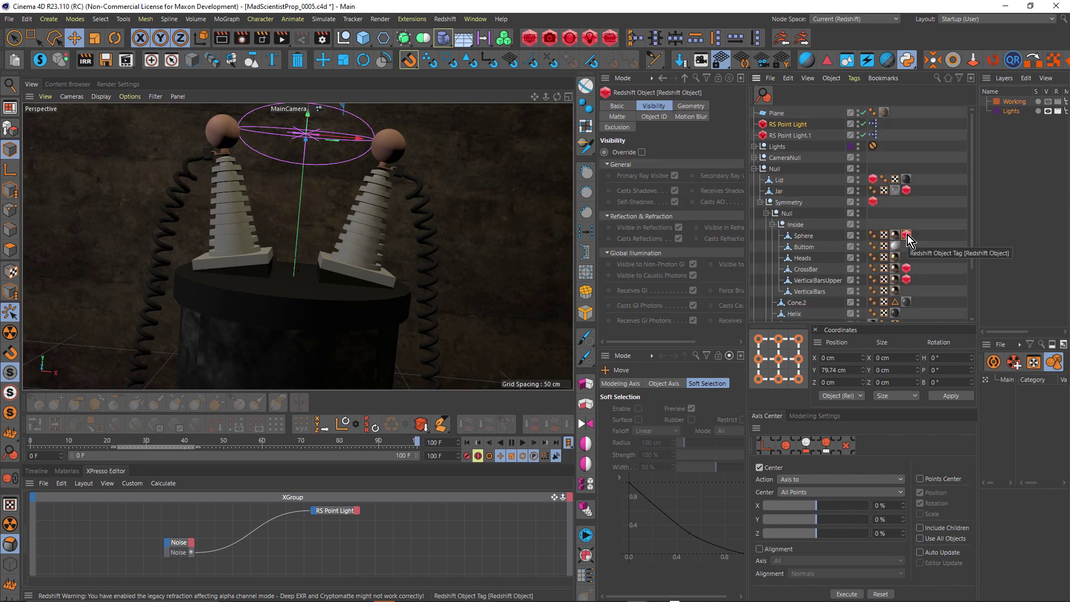
click(658, 118)
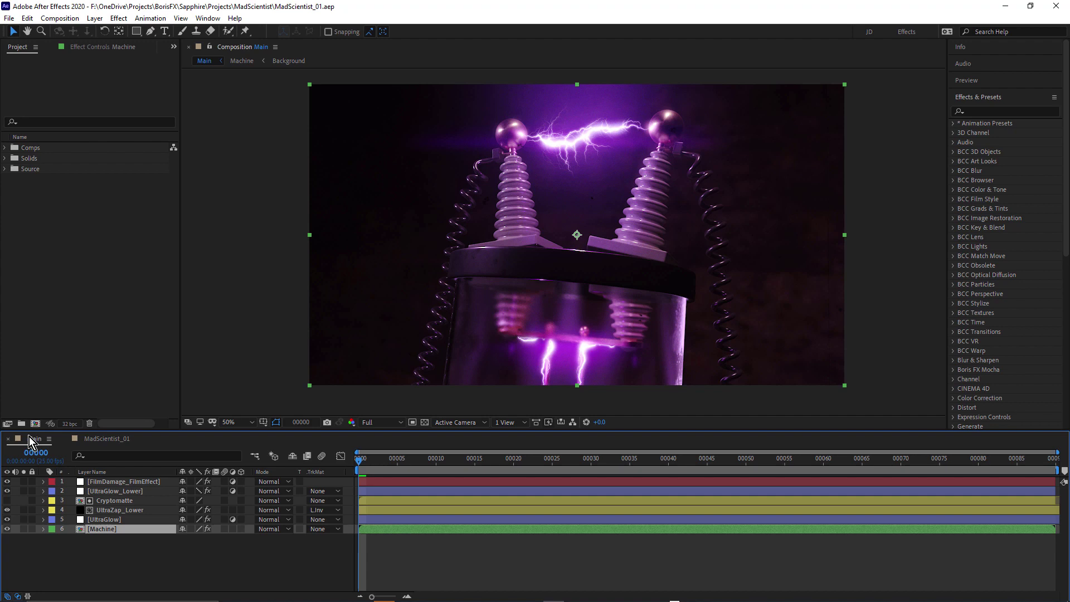
Switch to After Effects, open the Machine precomp from the Main composition and look through its layer stack.
double_click(100, 529)
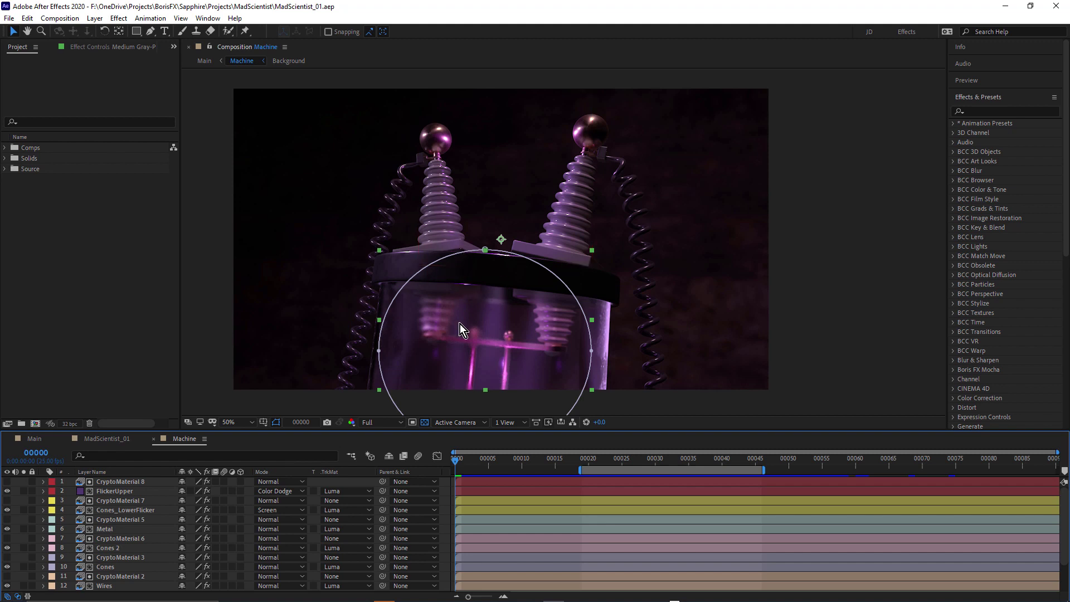
scroll(161, 527, down, 2)
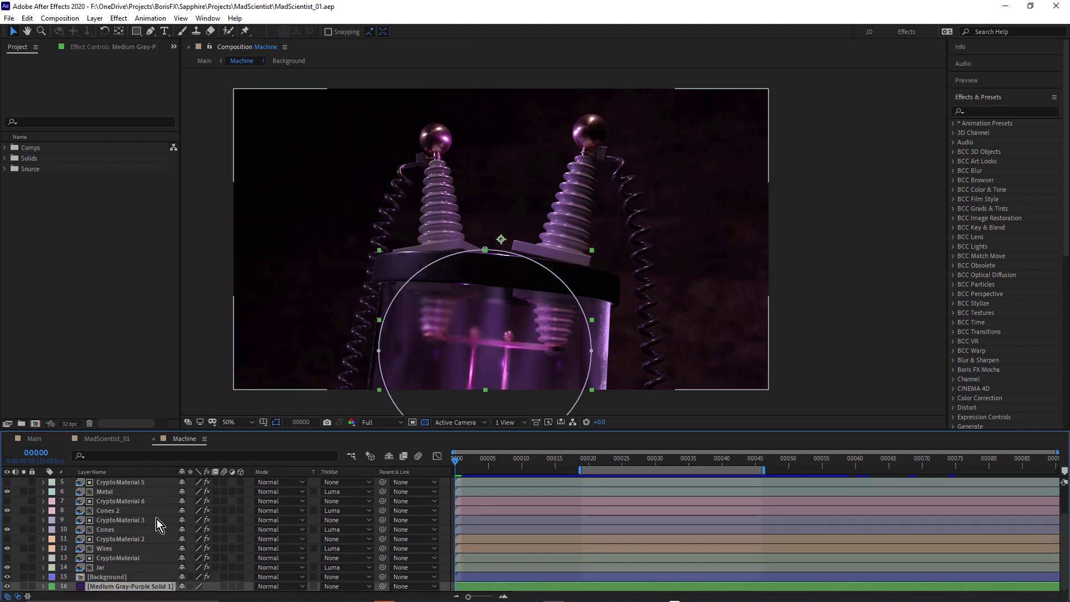
click(113, 570)
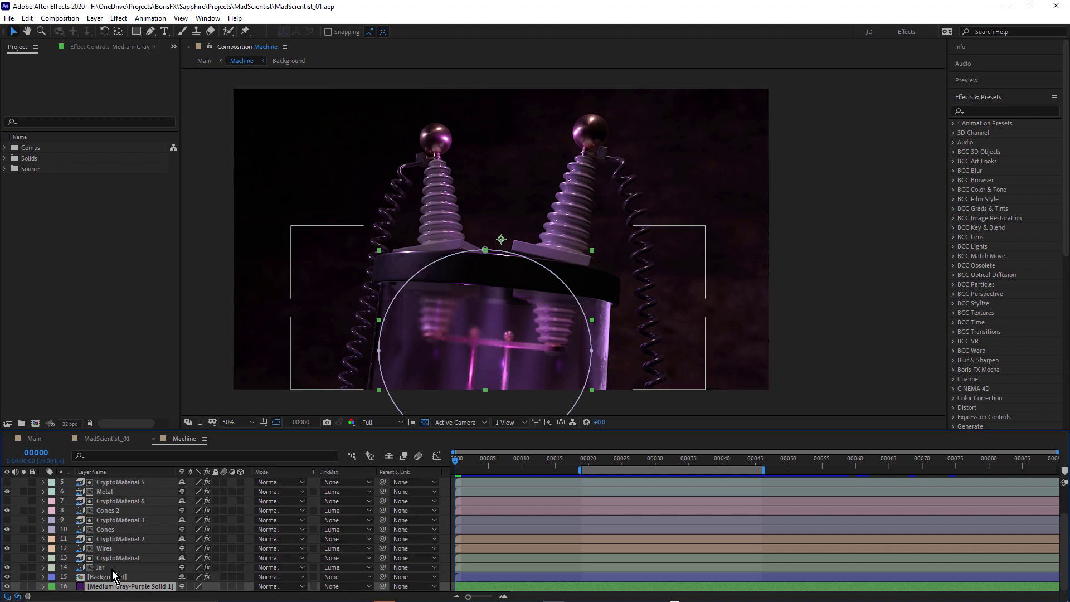
click(124, 535)
click(144, 508)
scroll(144, 509, up, 2)
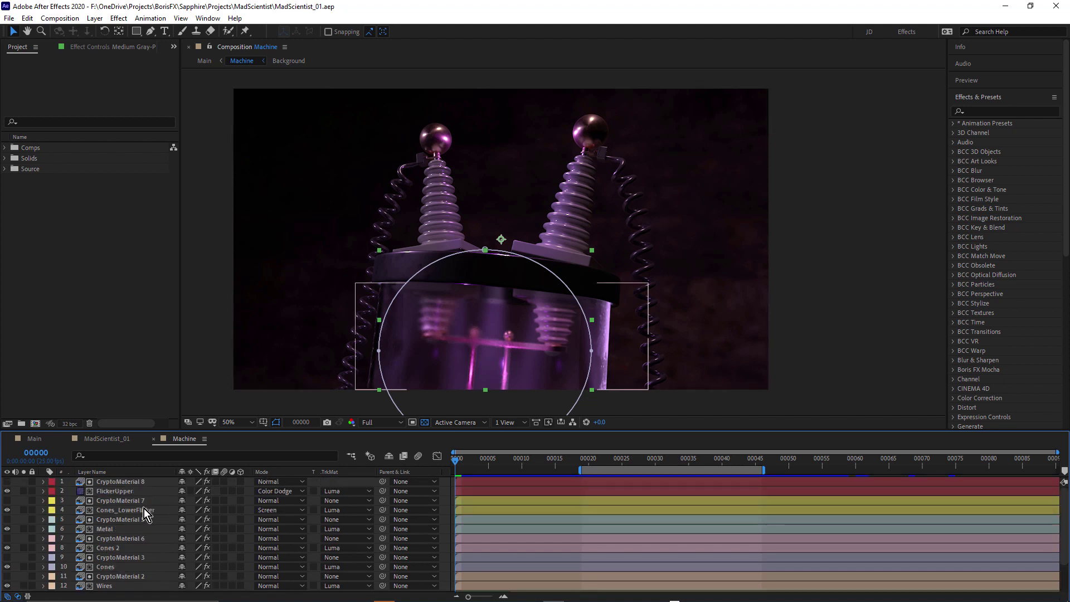
scroll(144, 509, down, 2)
click(151, 509)
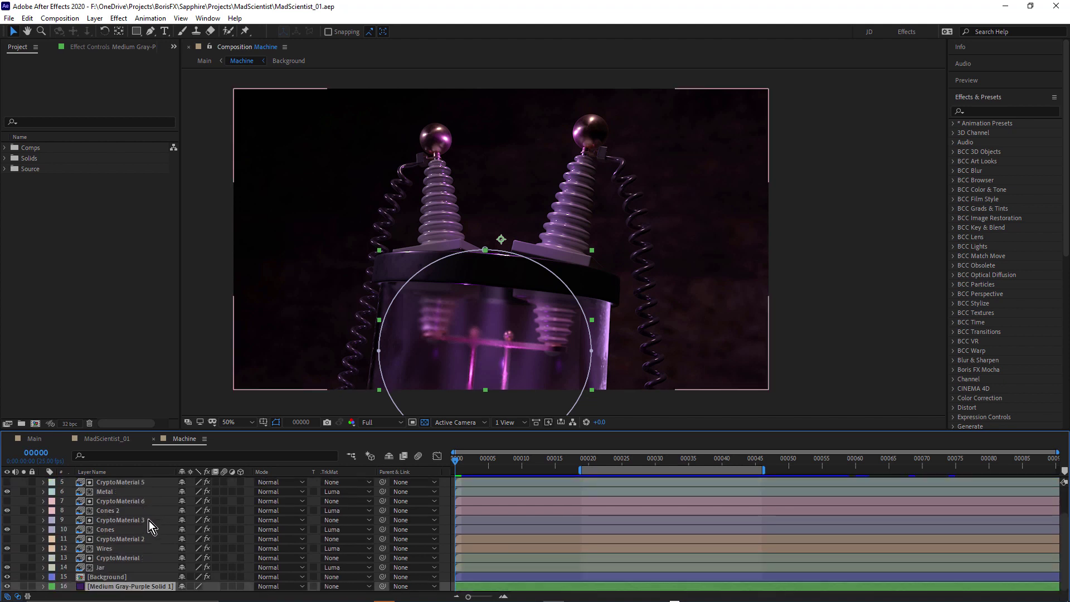
click(108, 583)
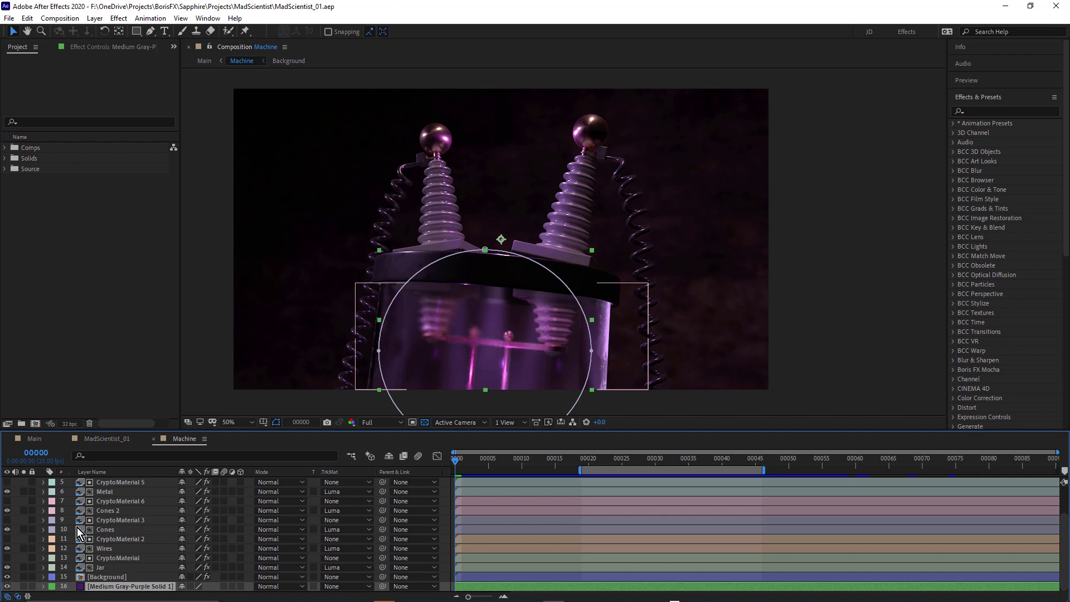
Solo the Medium Gray-Purple Solid 1 layer and move the current time to frame 35.
click(24, 587)
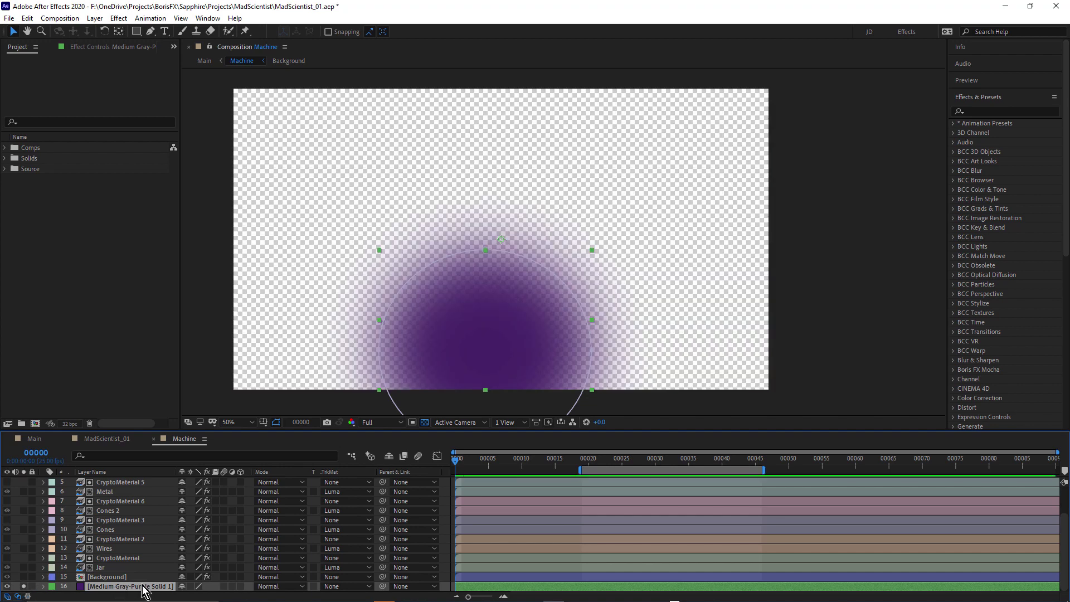
click(501, 466)
drag(552, 468, 689, 468)
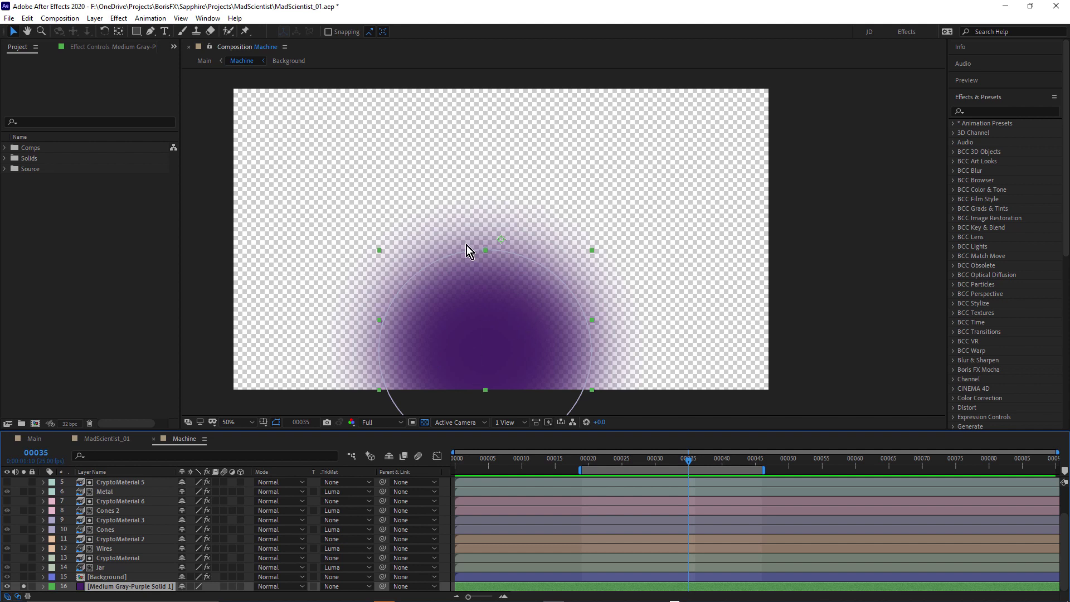
Solo the Background layer together with the purple solid, select it and examine its edges at 100% magnification.
click(24, 577)
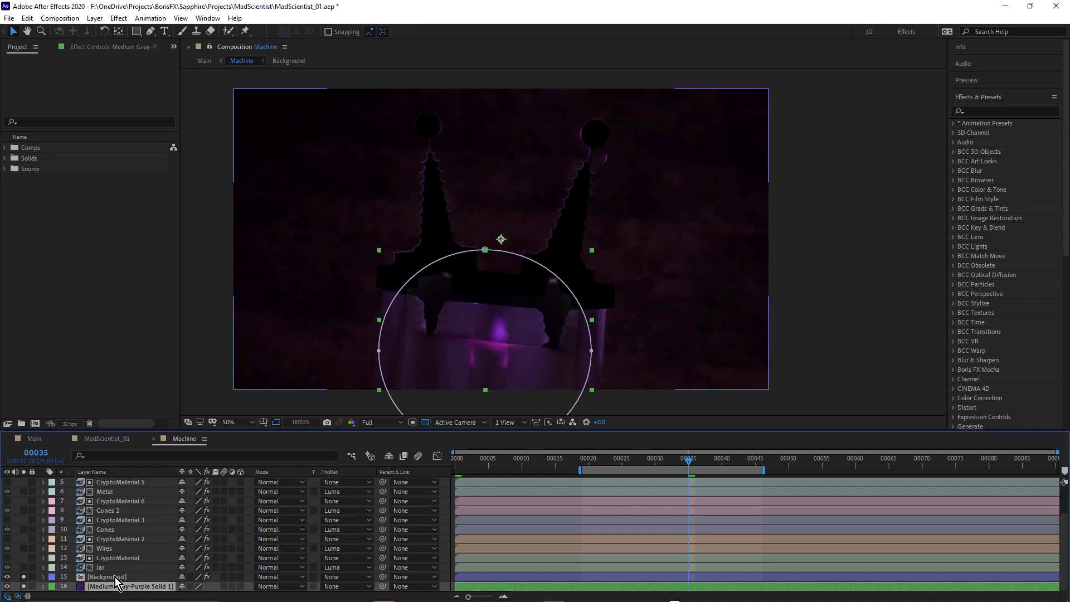
click(117, 579)
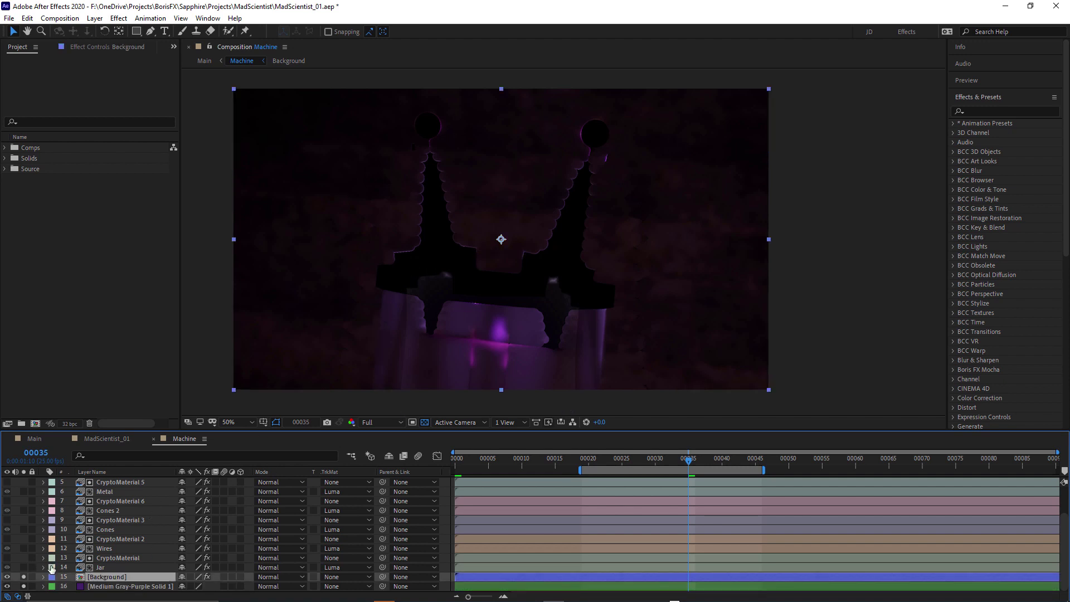
click(24, 586)
scroll(563, 205, up, 2)
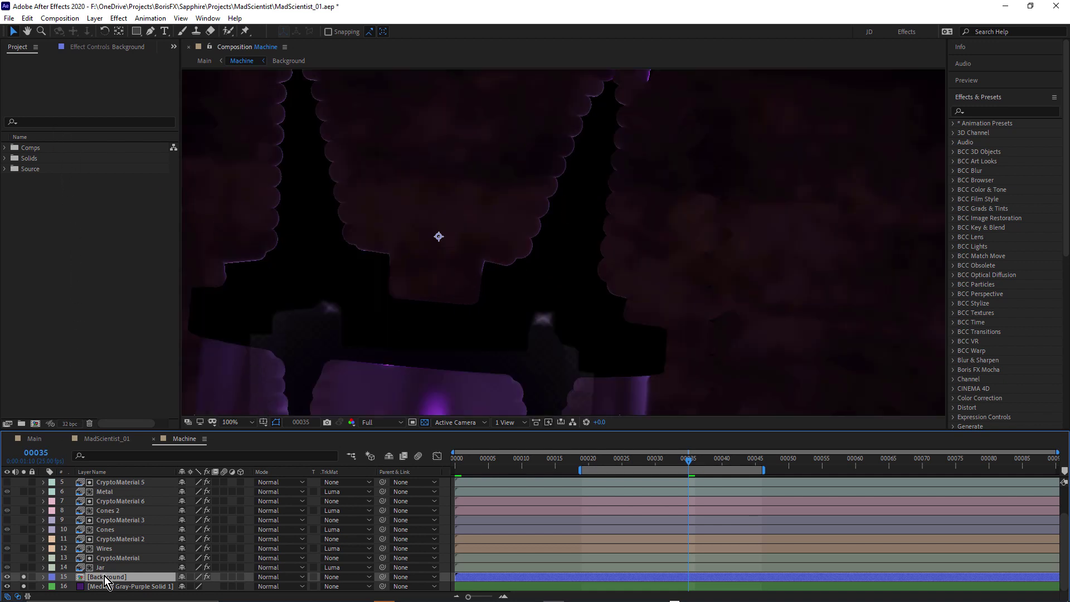
Disable the Exposure, S_RackDefocus, Minimax and Curves effects on the Background layer and view the whole frame.
click(94, 47)
drag(15, 70, 16, 112)
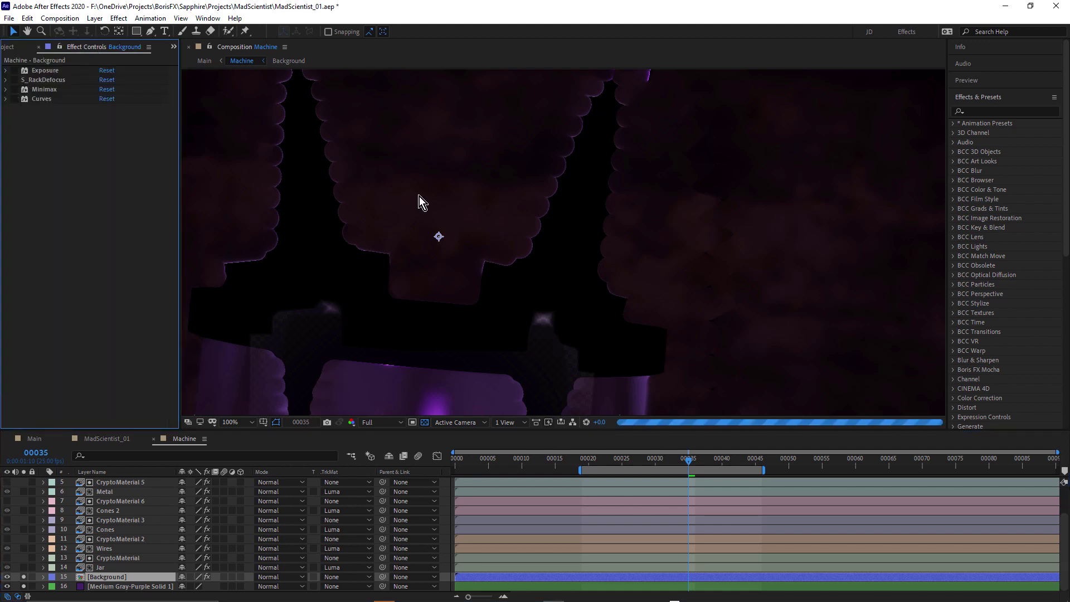
scroll(504, 212, down, 2)
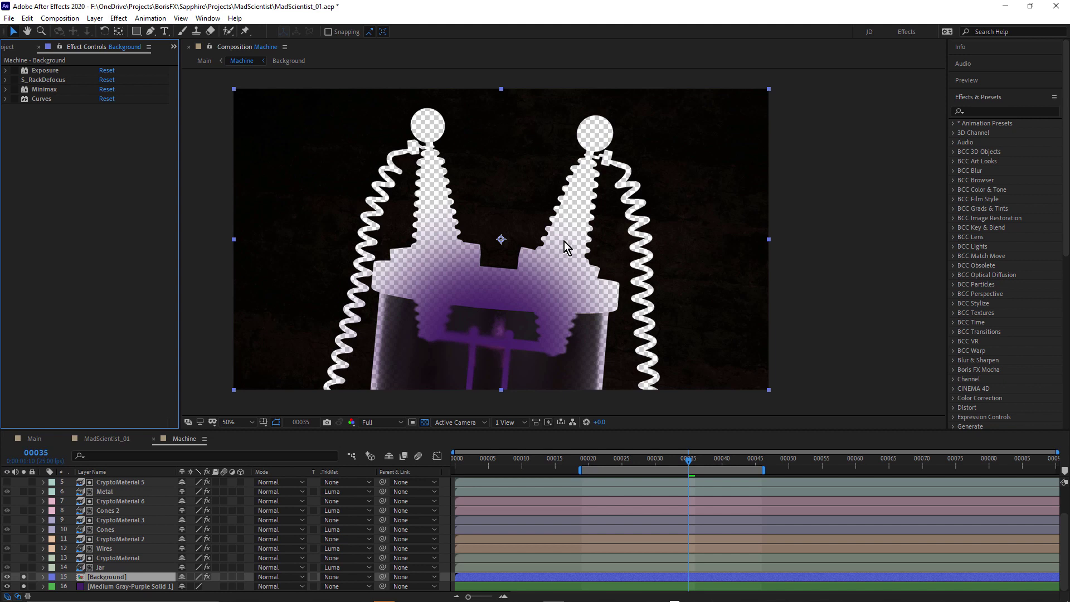
Open the Background precomp and display its Beauty[0000-0099].exr layer in a widened Layer viewer beside the composition.
click(117, 579)
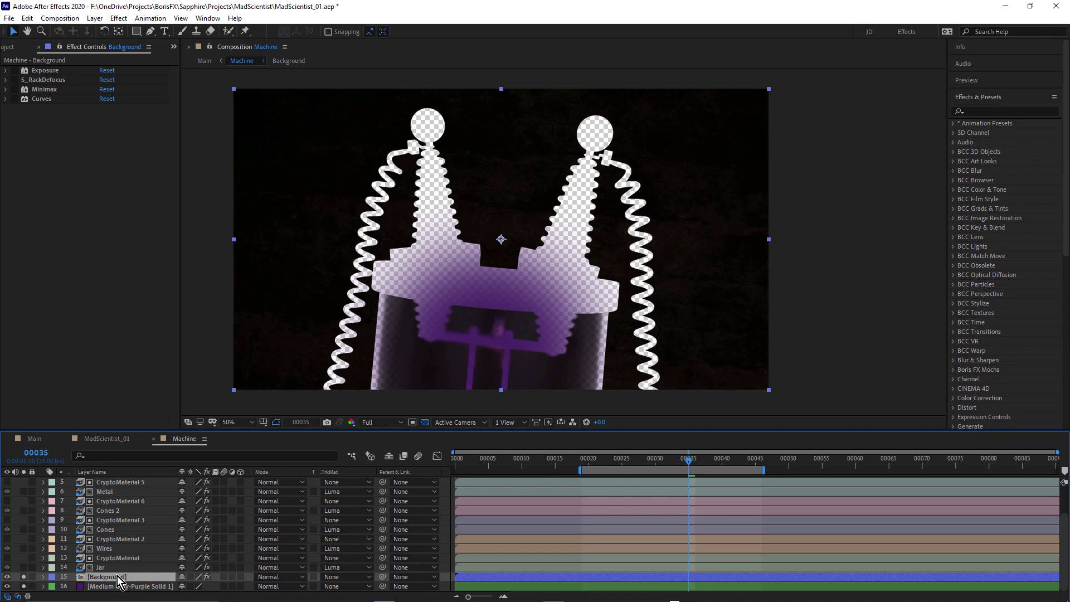
double_click(117, 578)
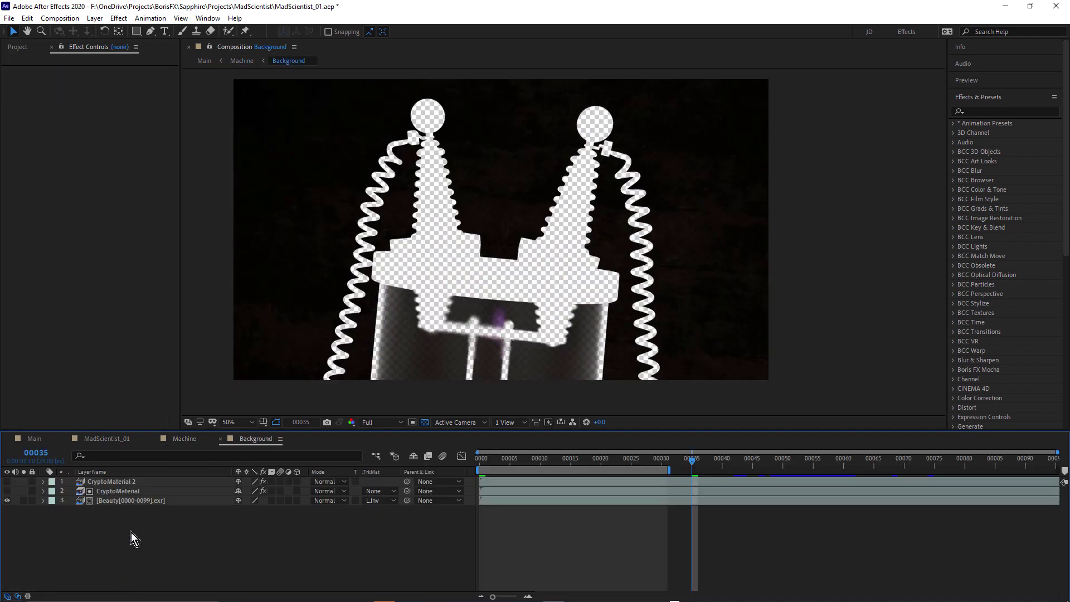
click(101, 499)
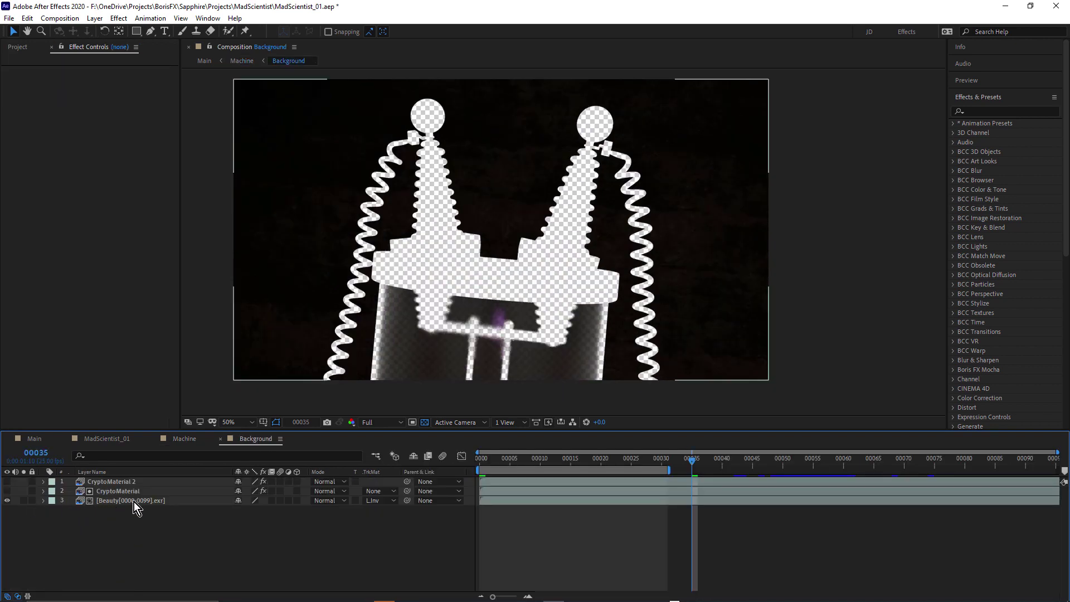
click(114, 501)
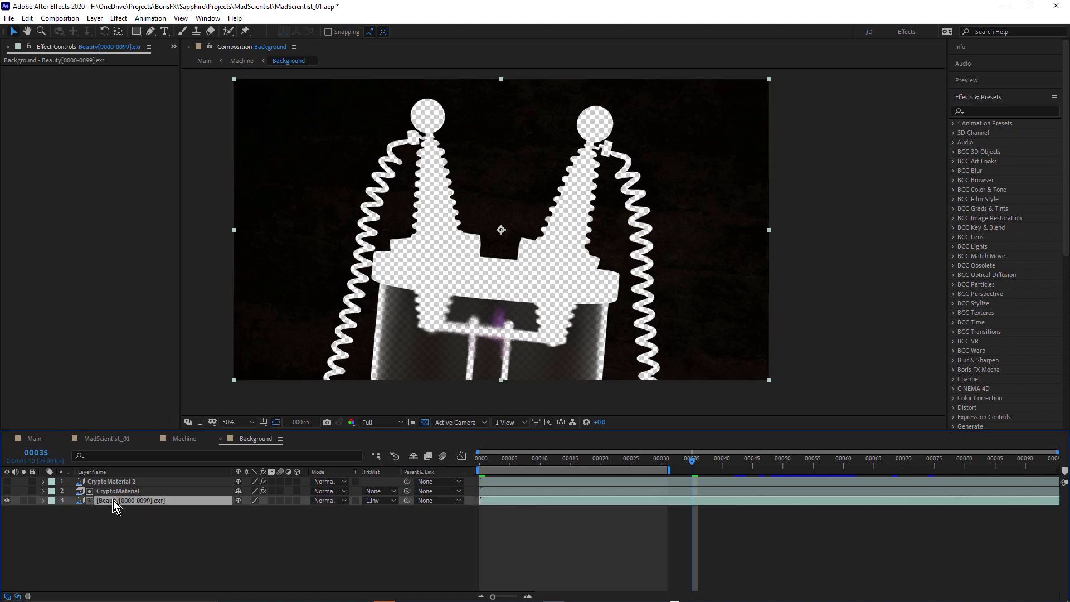
double_click(112, 501)
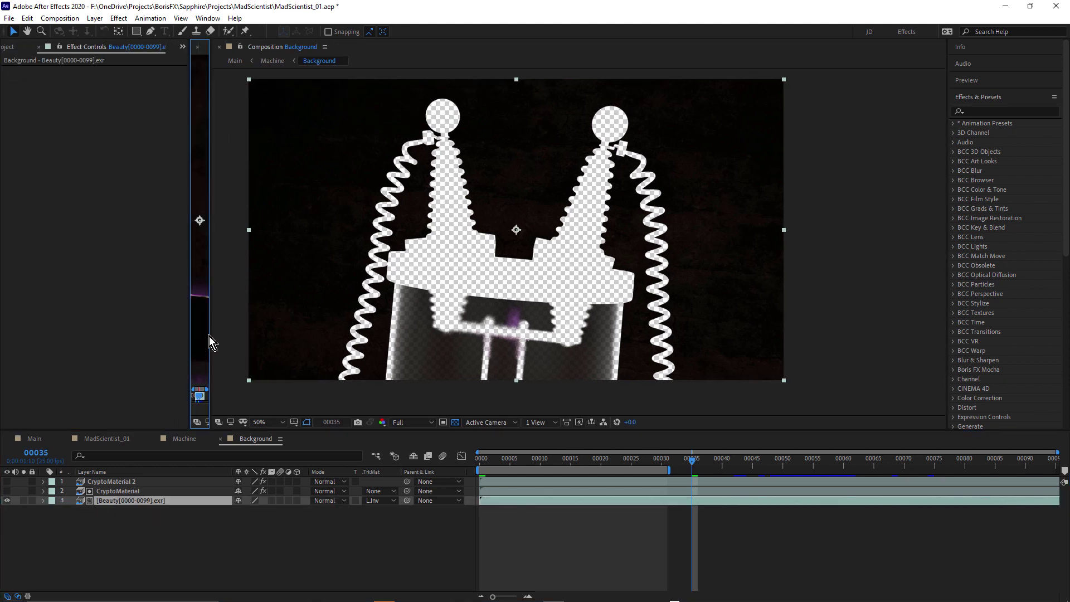
drag(209, 336, 632, 342)
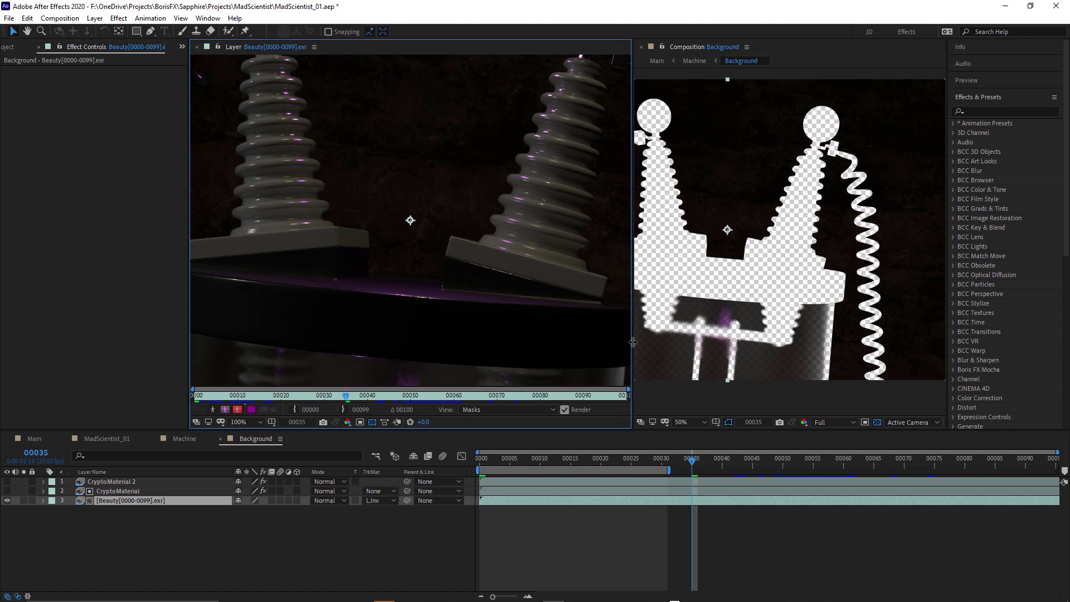
Review the CryptoMaterial layer's Cryptomatte settings and the Beauty layer's track matte options, and view the CryptoMaterial matte on its own.
scroll(491, 209, down, 3)
scroll(432, 257, up, 2)
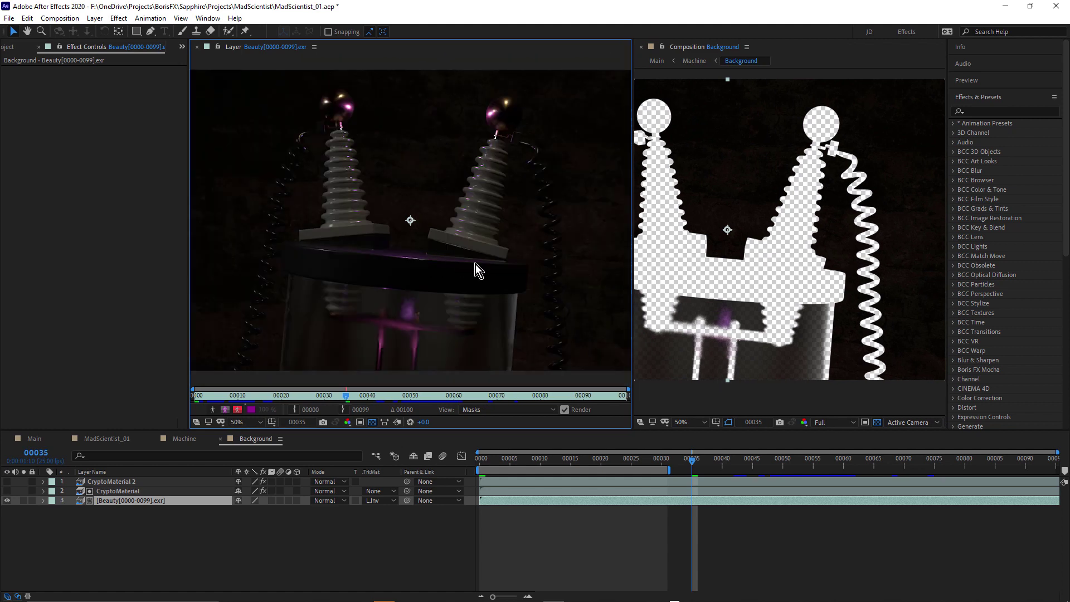
click(106, 492)
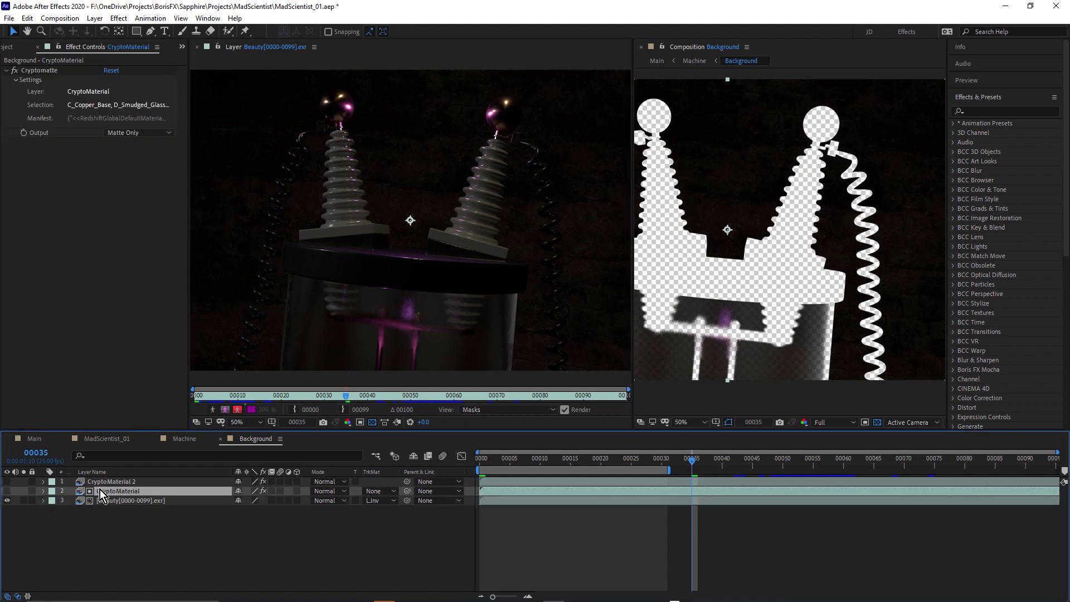
click(381, 501)
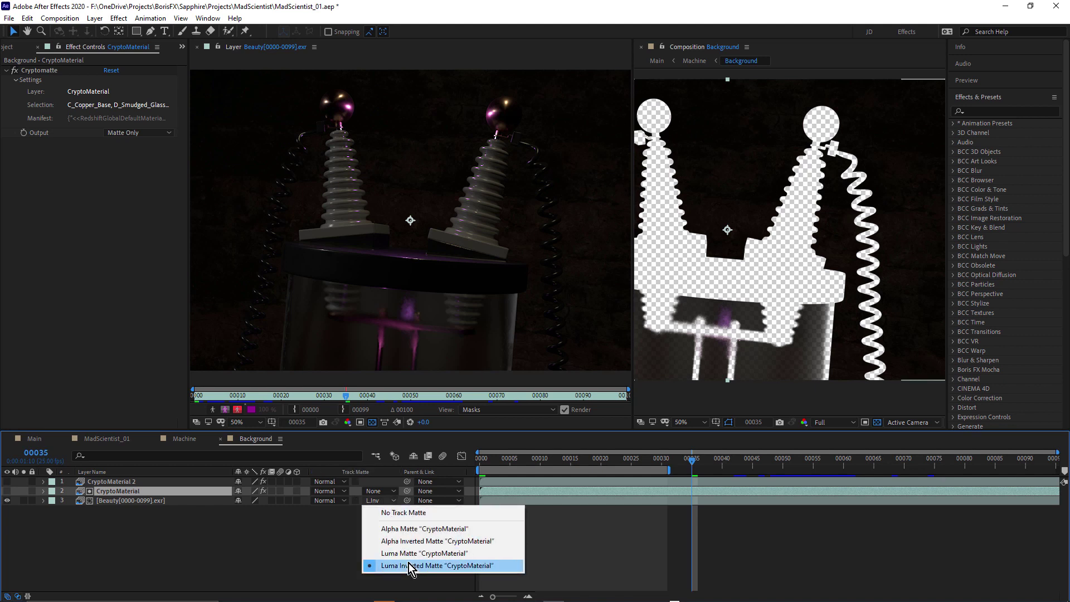
click(324, 546)
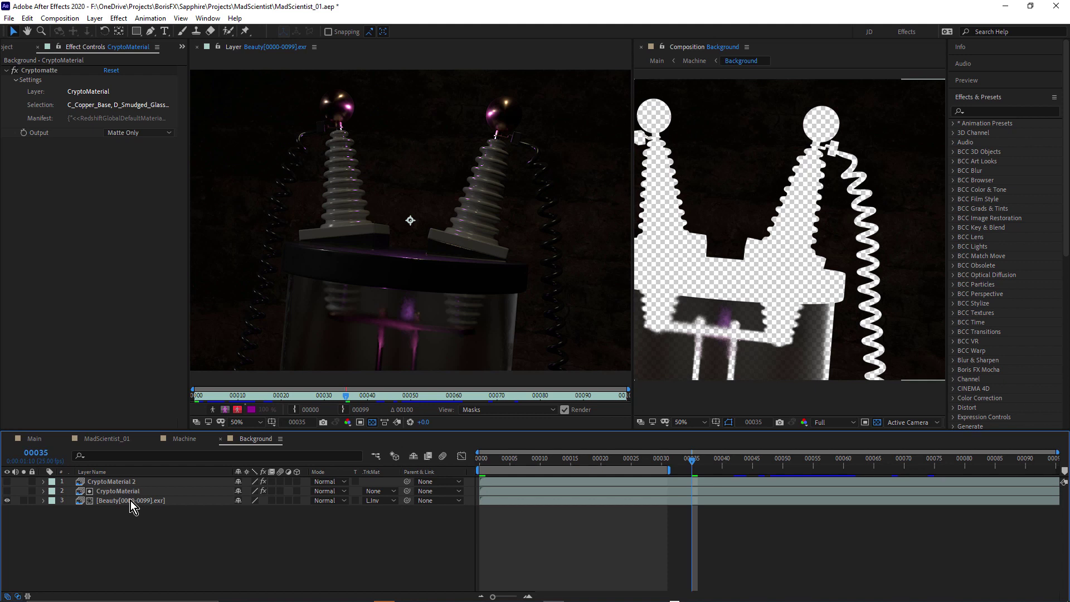
click(8, 494)
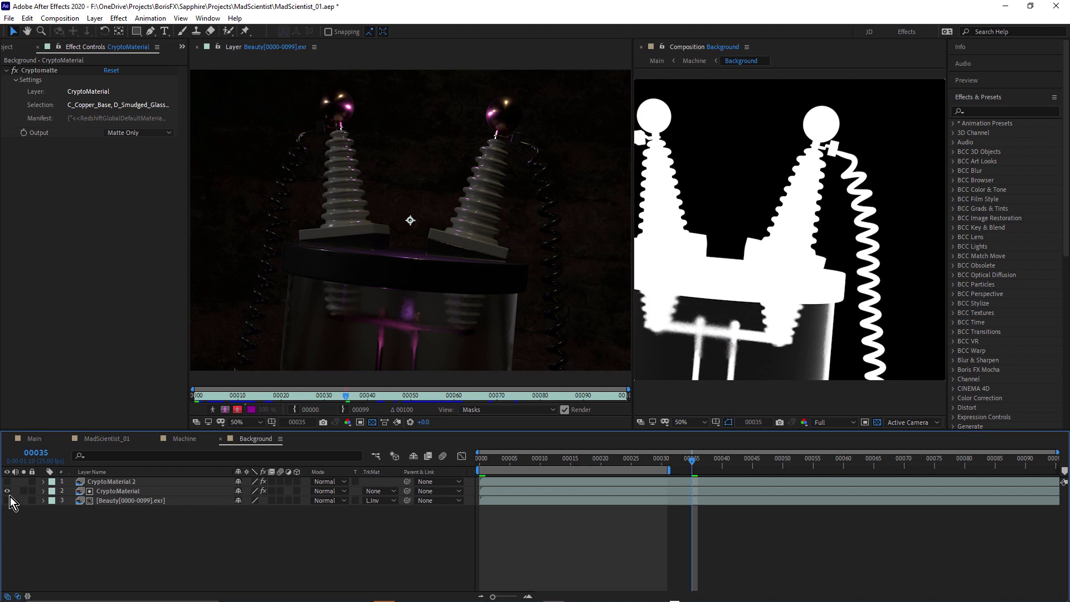
Make CryptoMaterial 2 the only visible layer in the Background composition and close the Beauty Layer viewer.
click(101, 483)
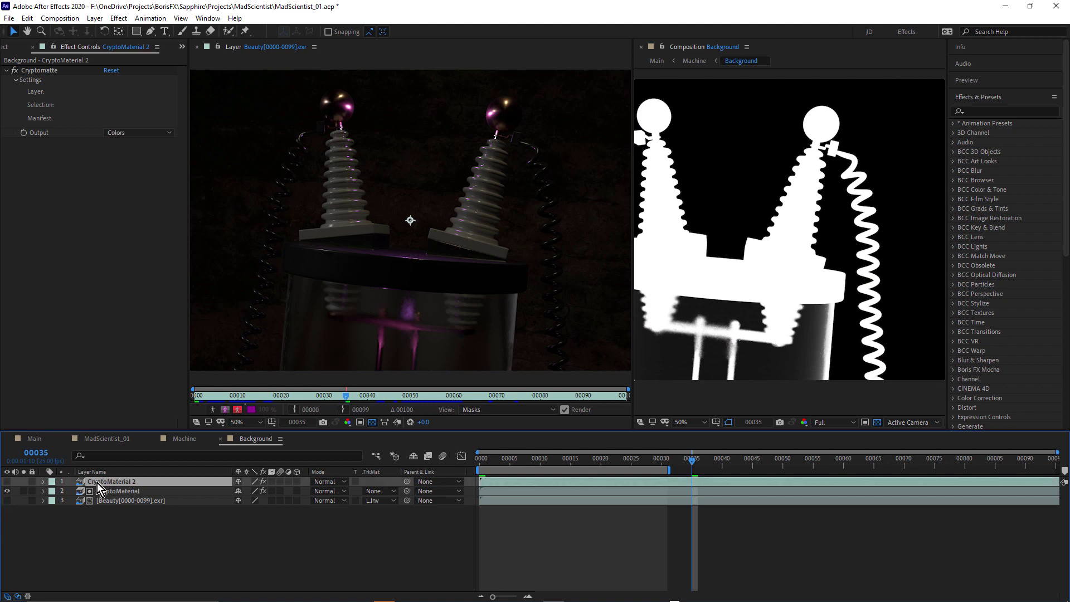
click(7, 492)
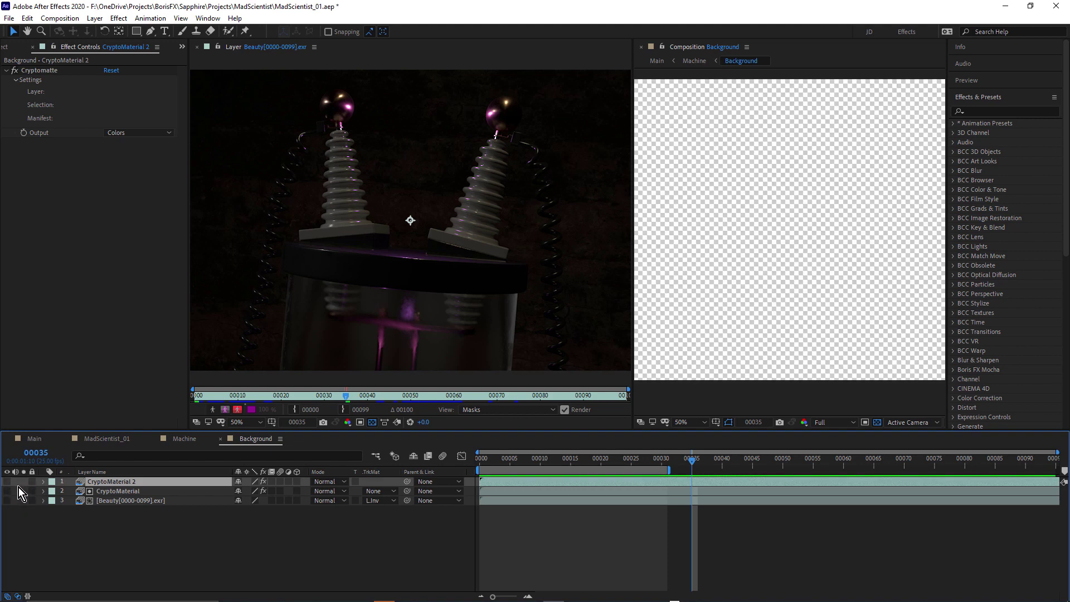
click(7, 481)
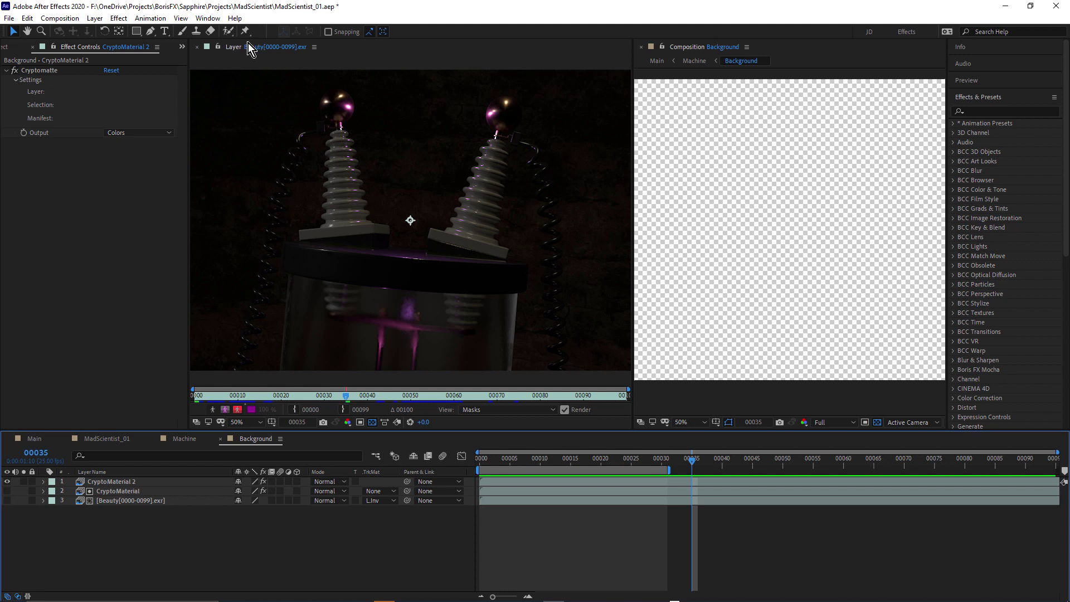
click(197, 48)
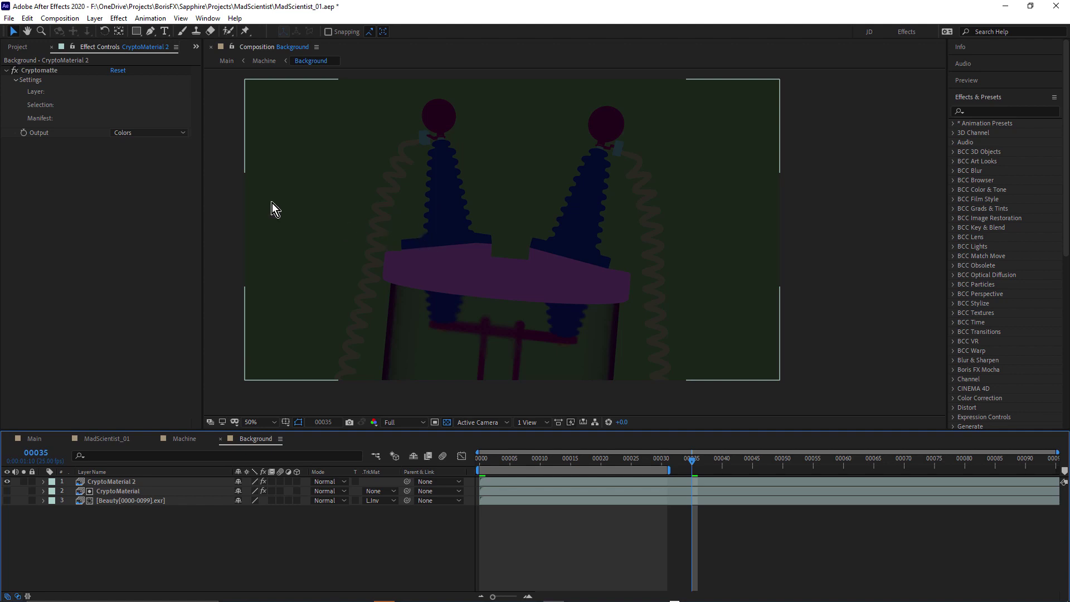
Pick the cones, spheres, coiled wires, lid, connectors and glass jar as the Cryptomatte selection on CryptoMaterial 2, excluding the background wall.
click(45, 72)
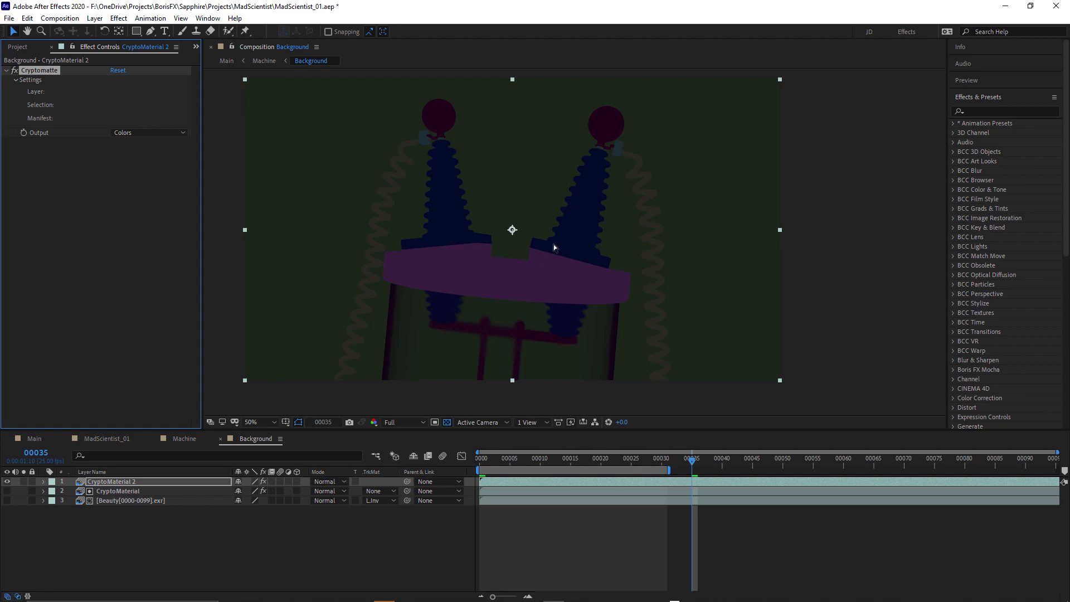
click(448, 198)
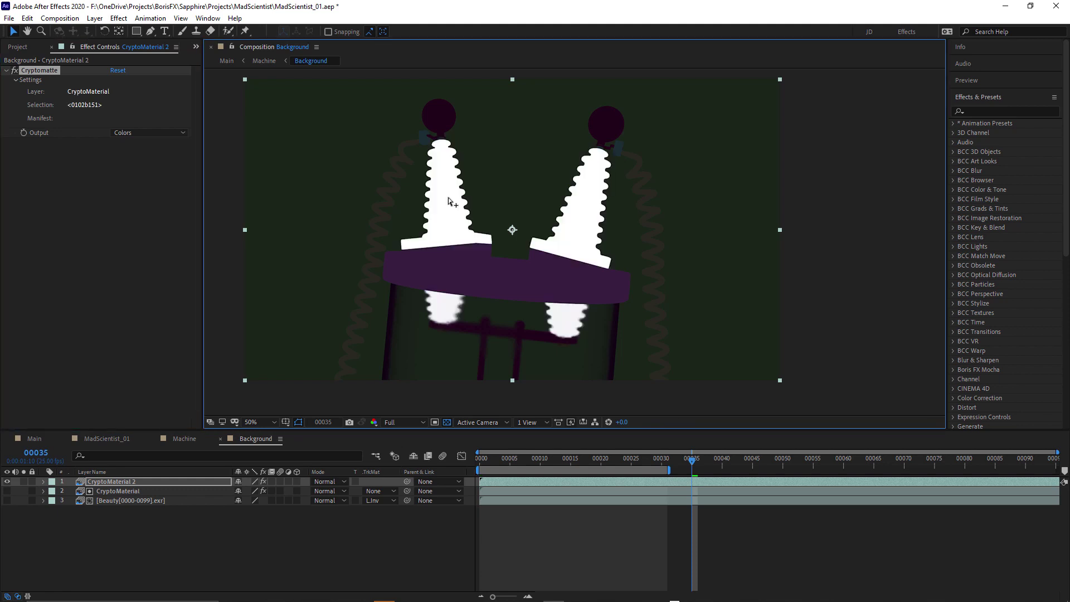
shift+click(442, 117)
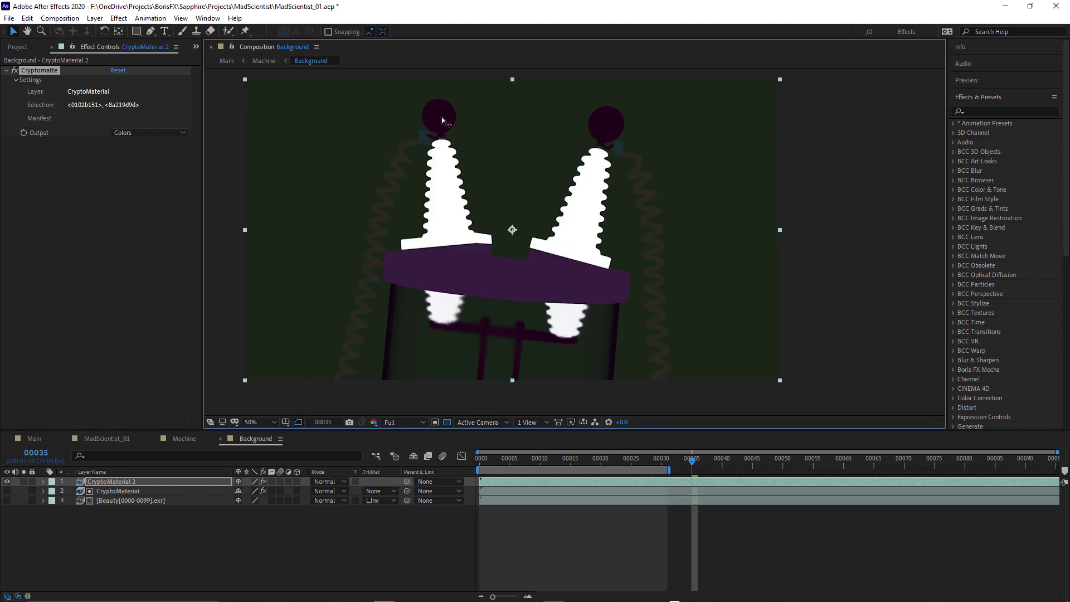
shift+click(403, 150)
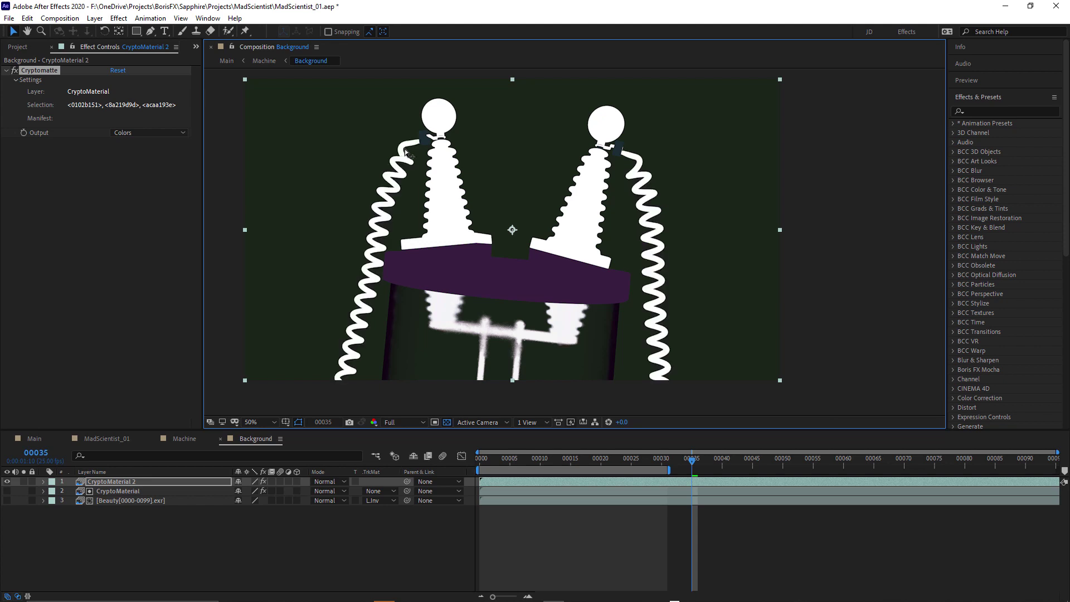
shift+click(548, 273)
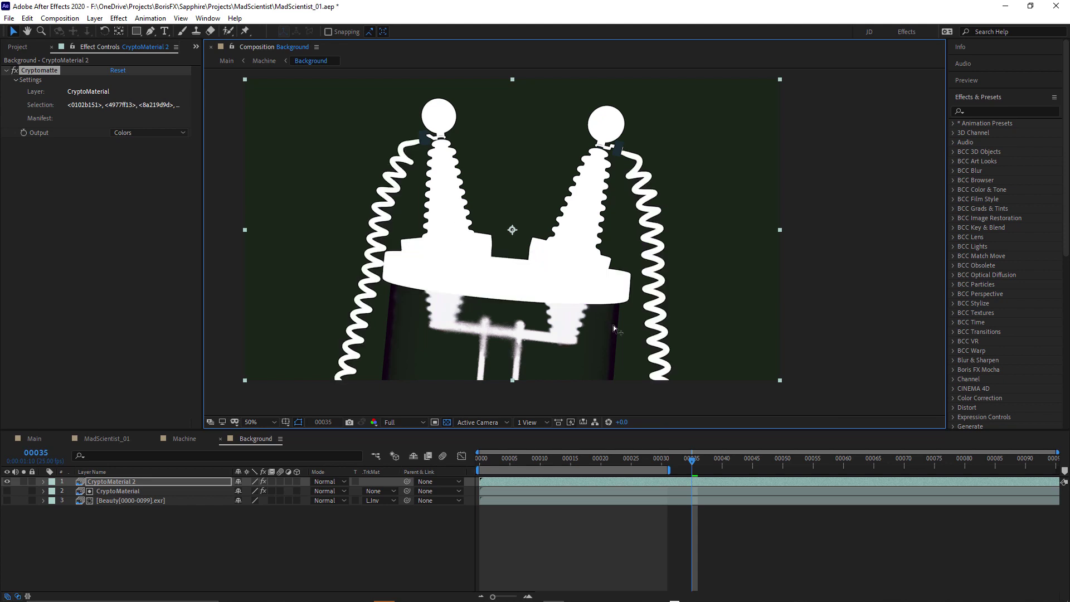
shift+click(619, 149)
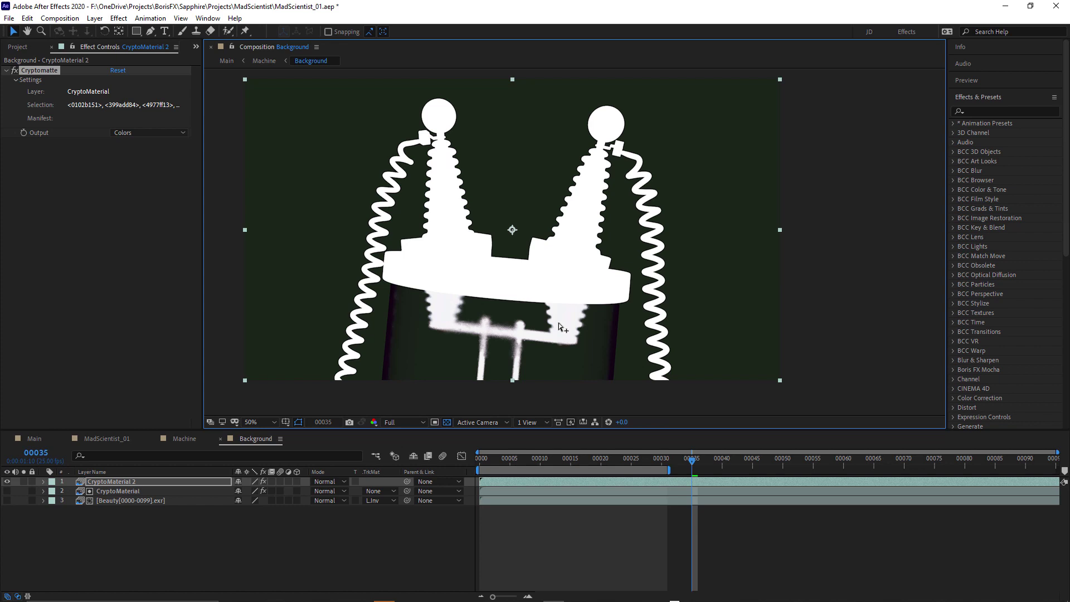
shift+click(614, 346)
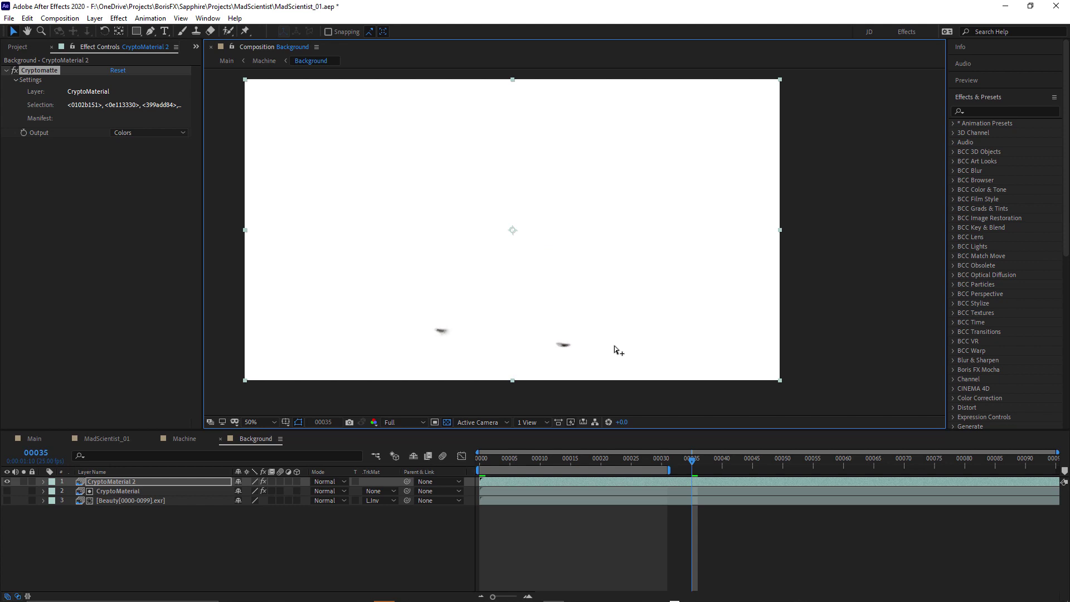
ctrl+click(732, 302)
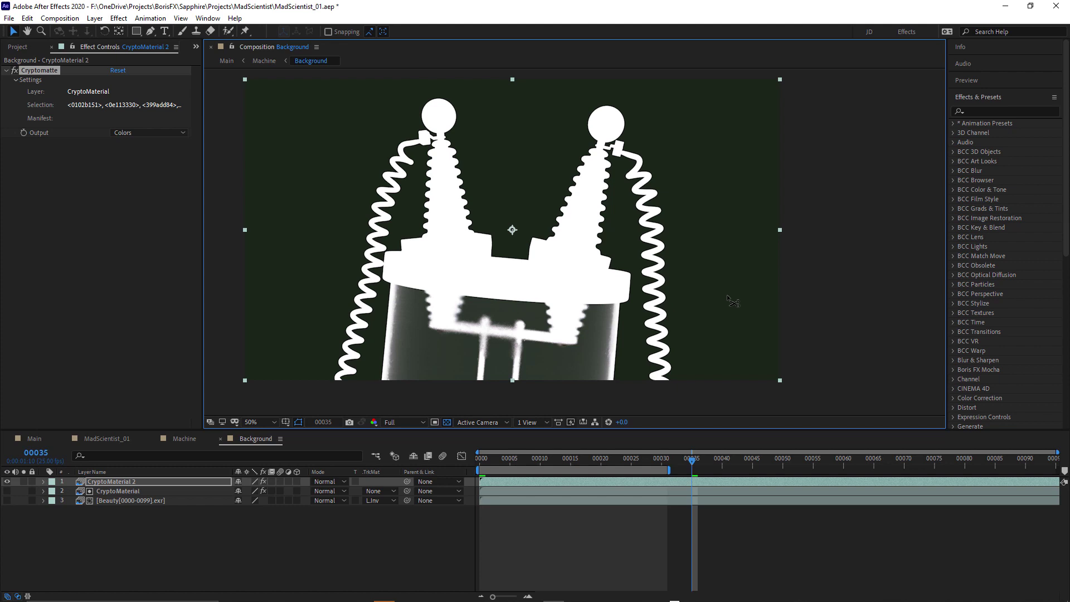
Add the small unselected dark patch beneath the cone inside the jar to the Cryptomatte selection.
shift+click(563, 346)
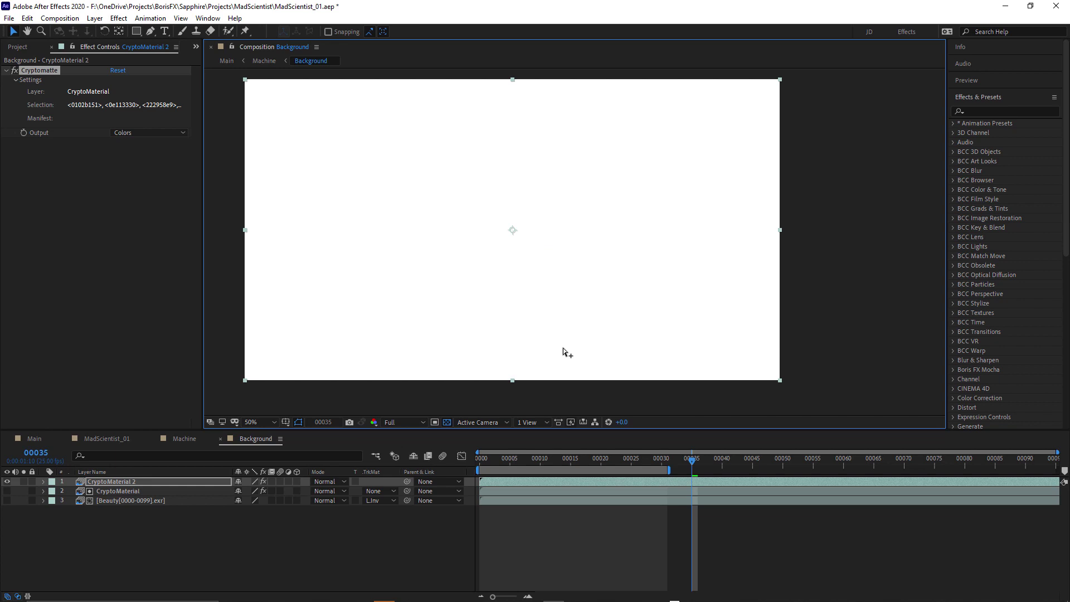
key(ctrl+z)
scroll(562, 351, up, 4)
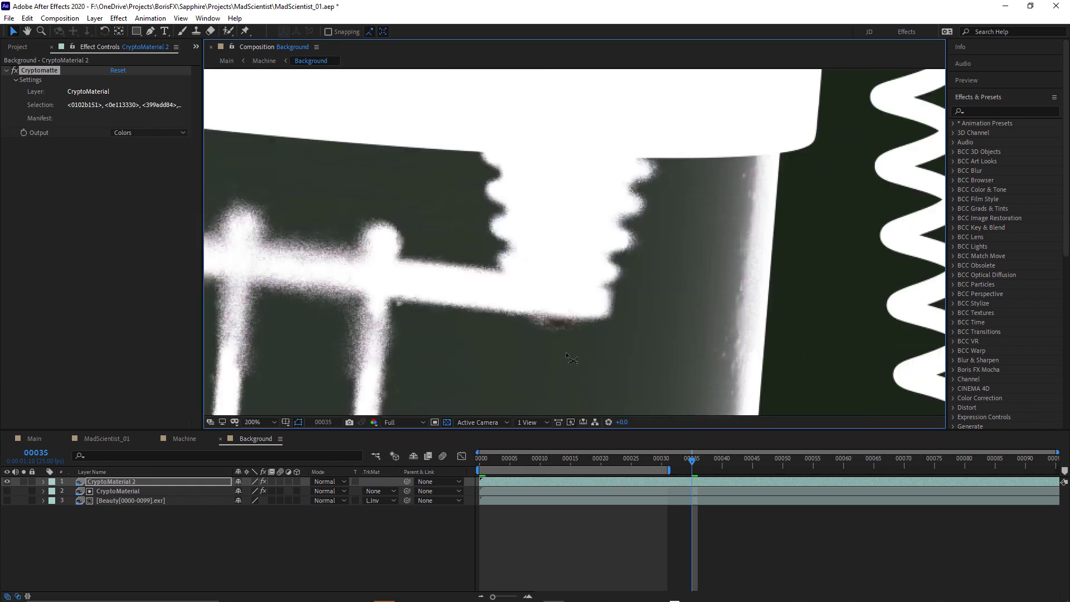
scroll(568, 355, up, 2)
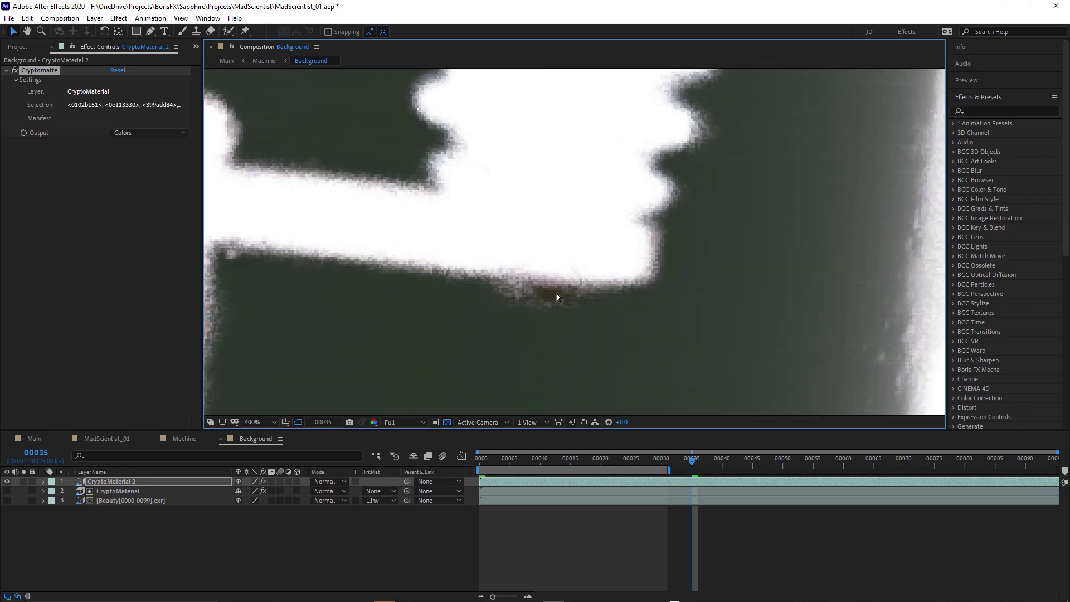
shift+click(554, 293)
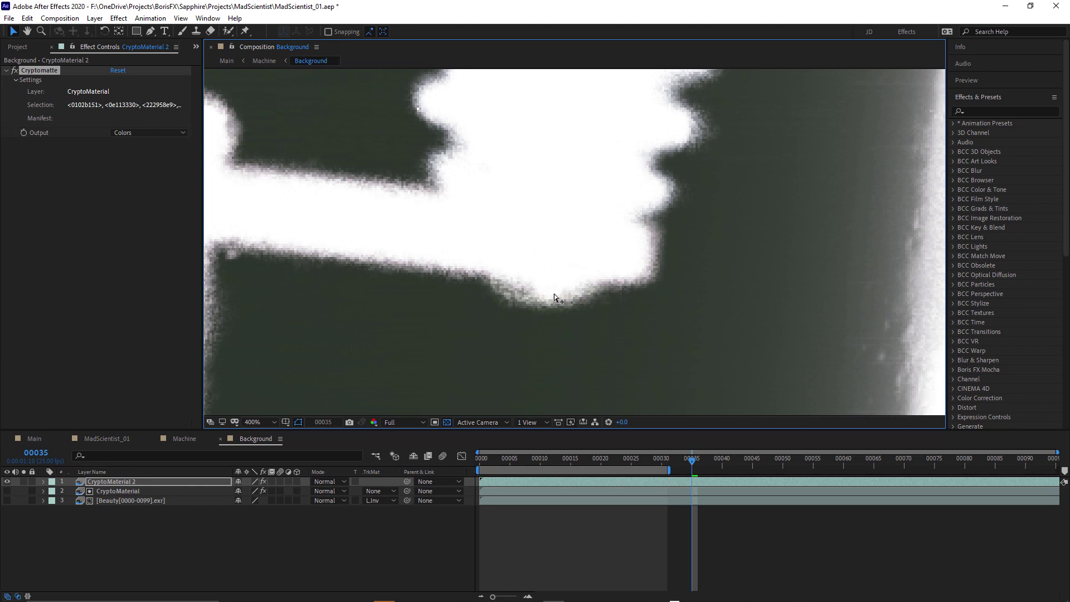
scroll(556, 289, down, 6)
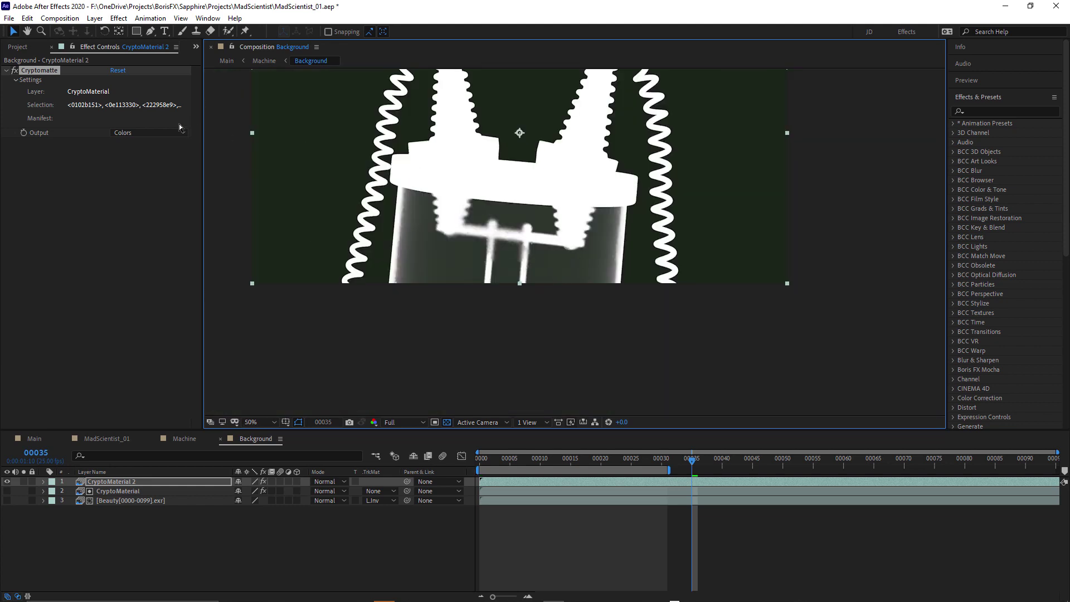
Preview the CryptoMaterial 2 Cryptomatte output as Matted RGBA and set it to Matte Only.
click(164, 133)
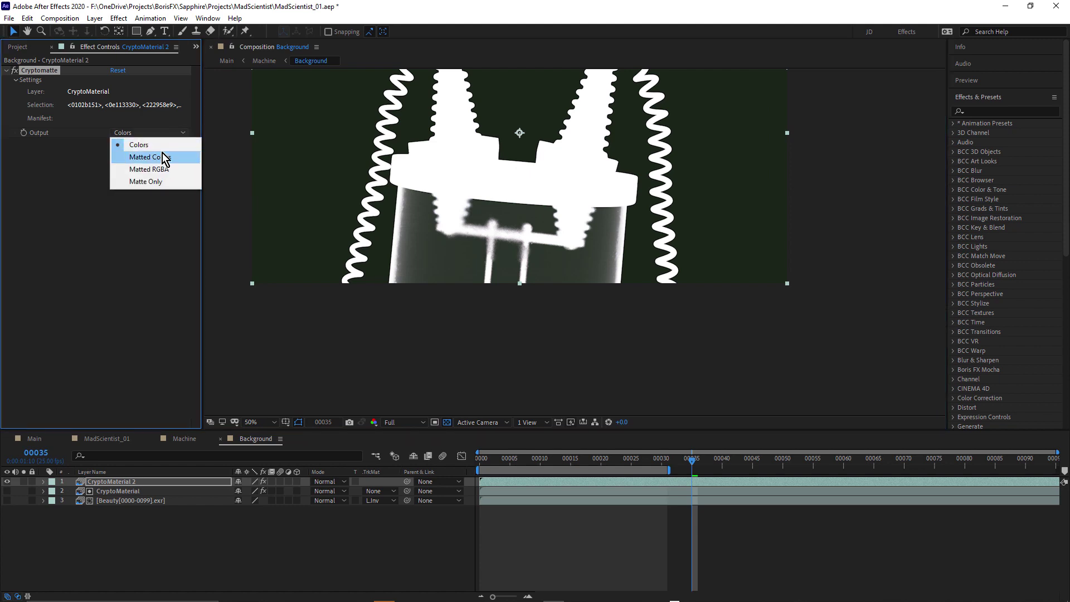
click(170, 170)
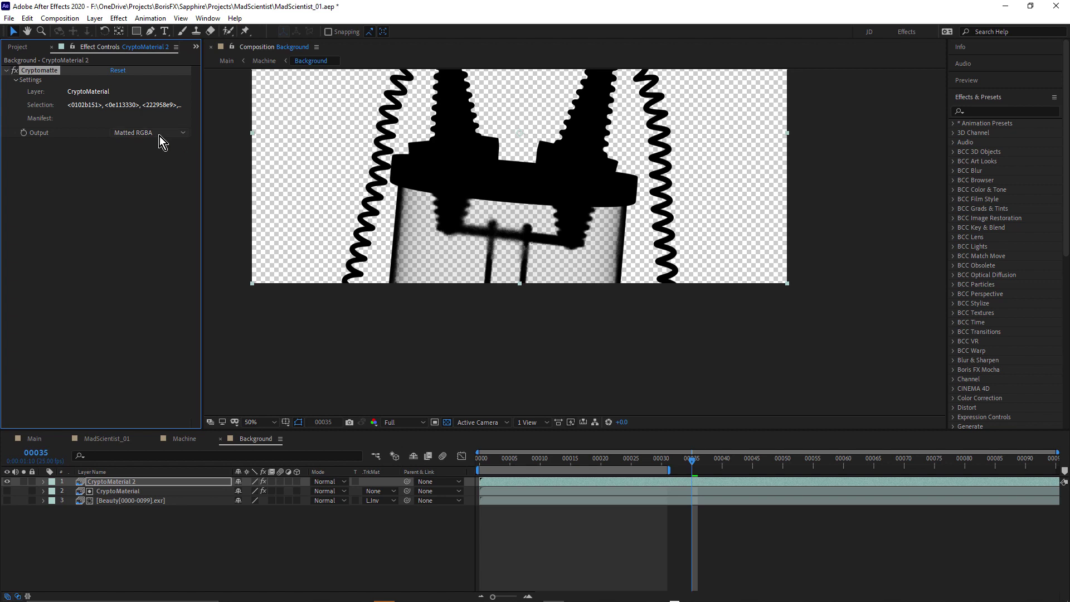
click(161, 136)
click(159, 182)
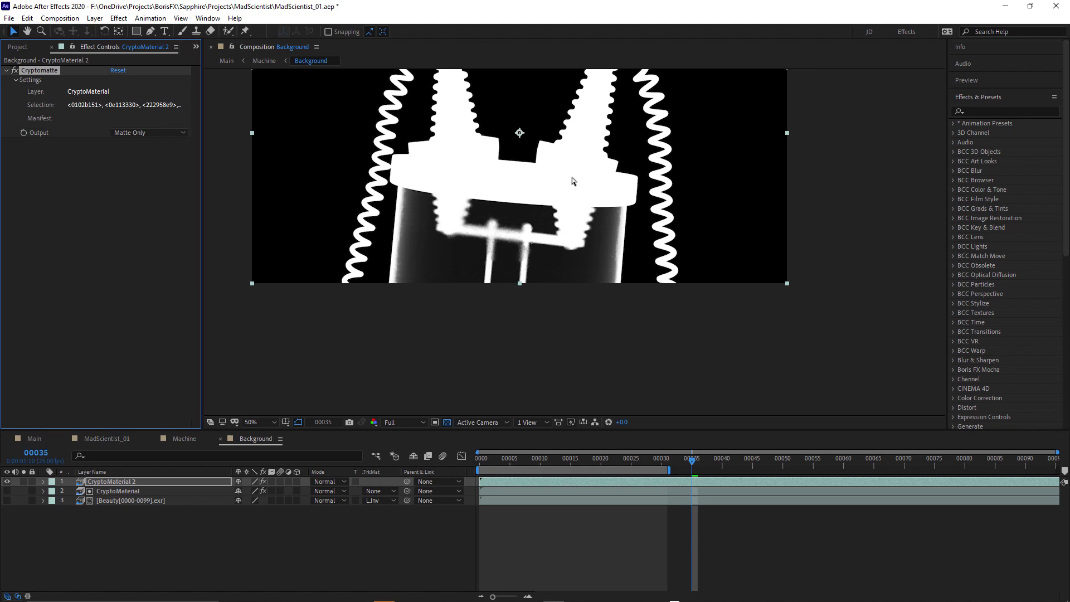
Delete the CryptoMaterial 2 layer and turn the Beauty[0000-0099].exr layer's visibility back on.
click(96, 480)
key(Delete)
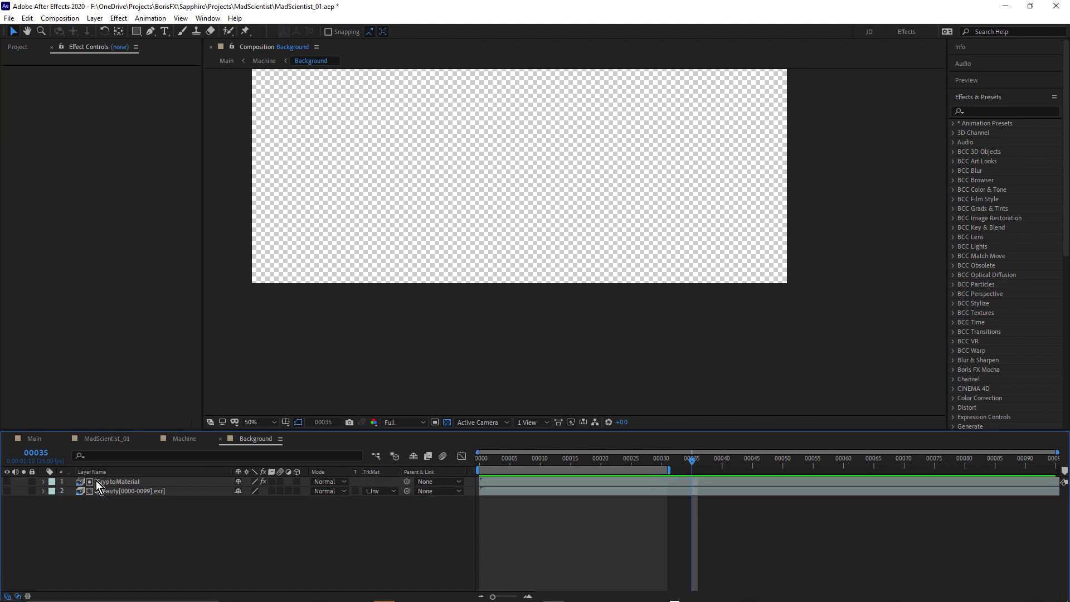
click(7, 491)
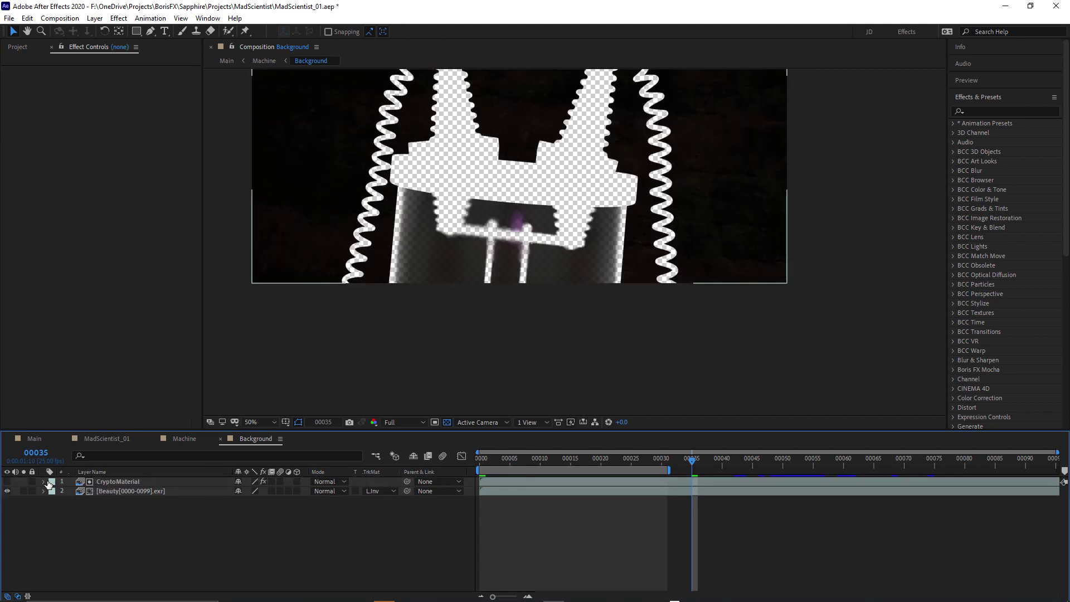
scroll(623, 225, down, 2)
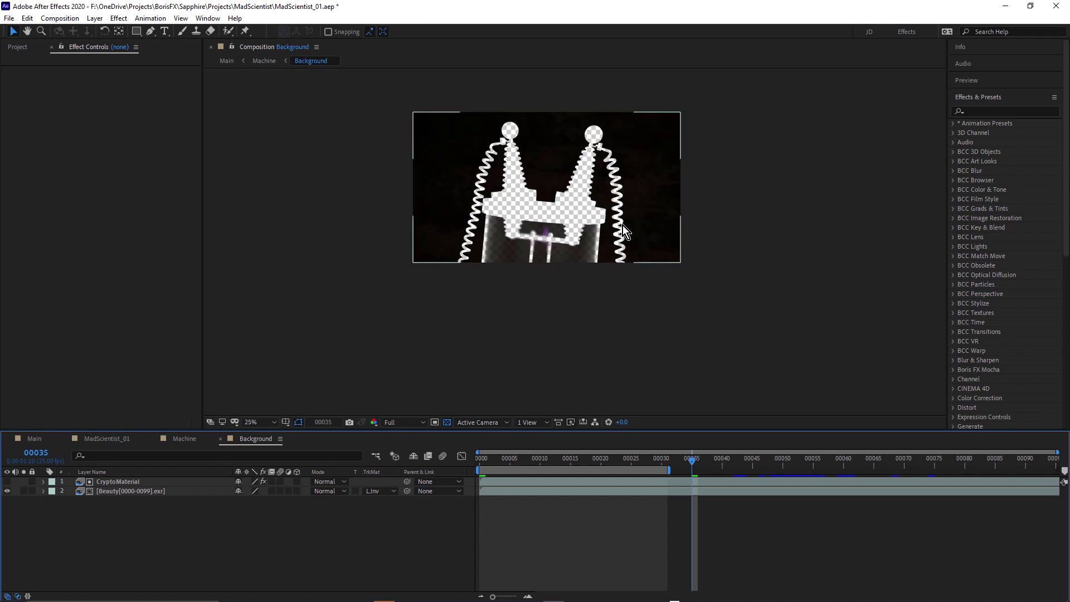
scroll(570, 168, up, 2)
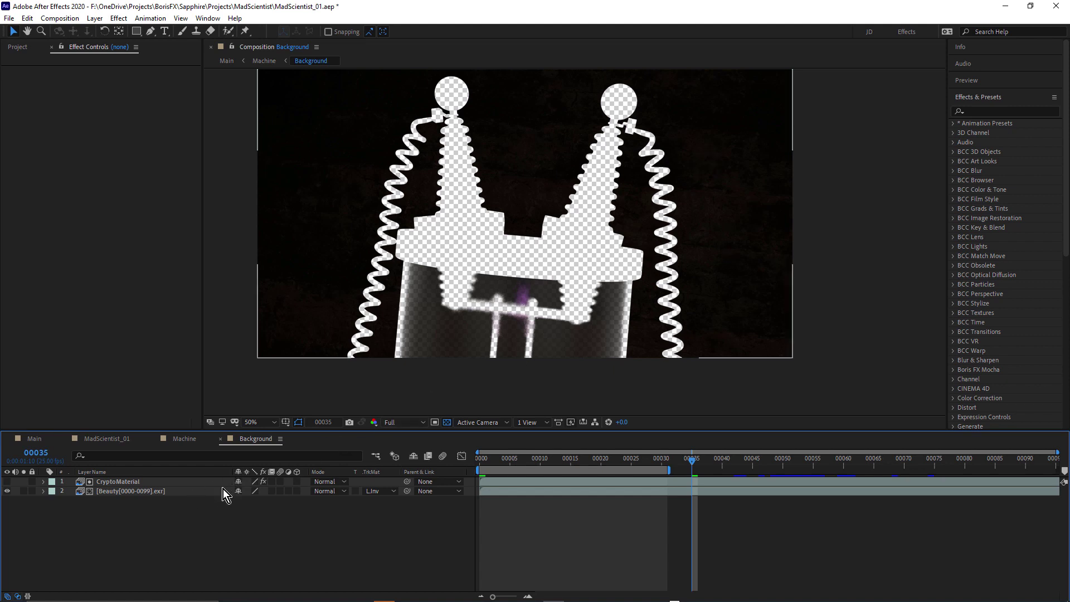
Return to the Machine composition and examine the Background layer's defocused edges around the cones and wires.
click(185, 439)
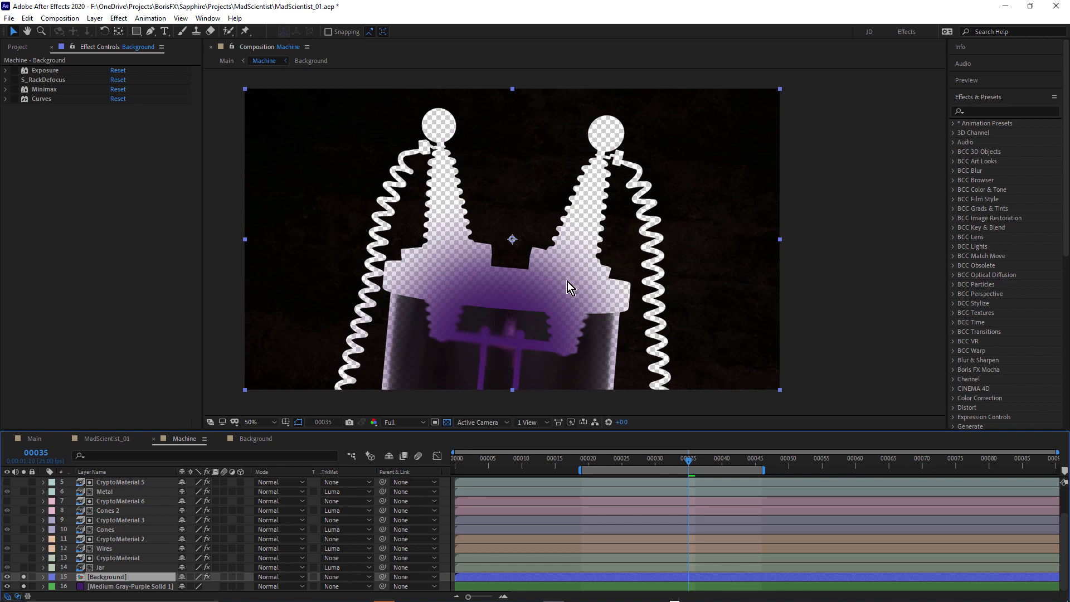
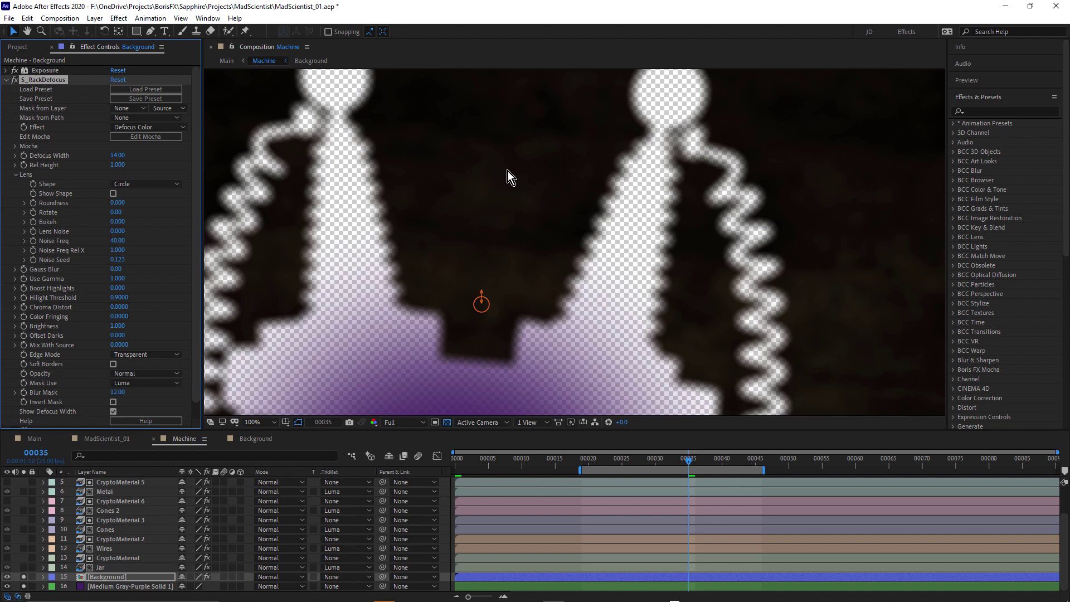
scroll(533, 165, down, 2)
scroll(530, 179, up, 4)
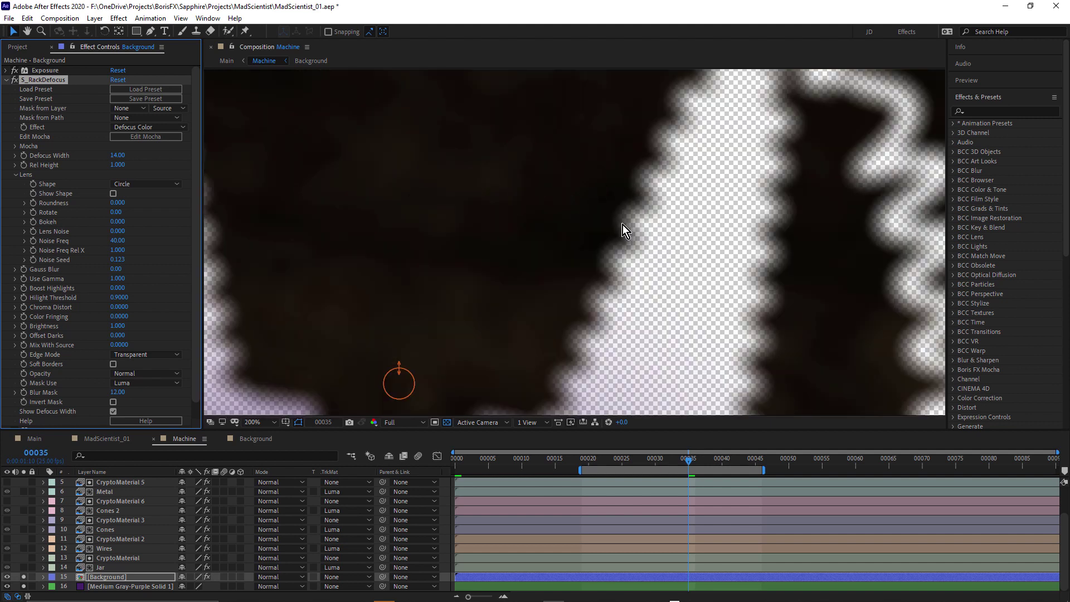
scroll(606, 275, down, 2)
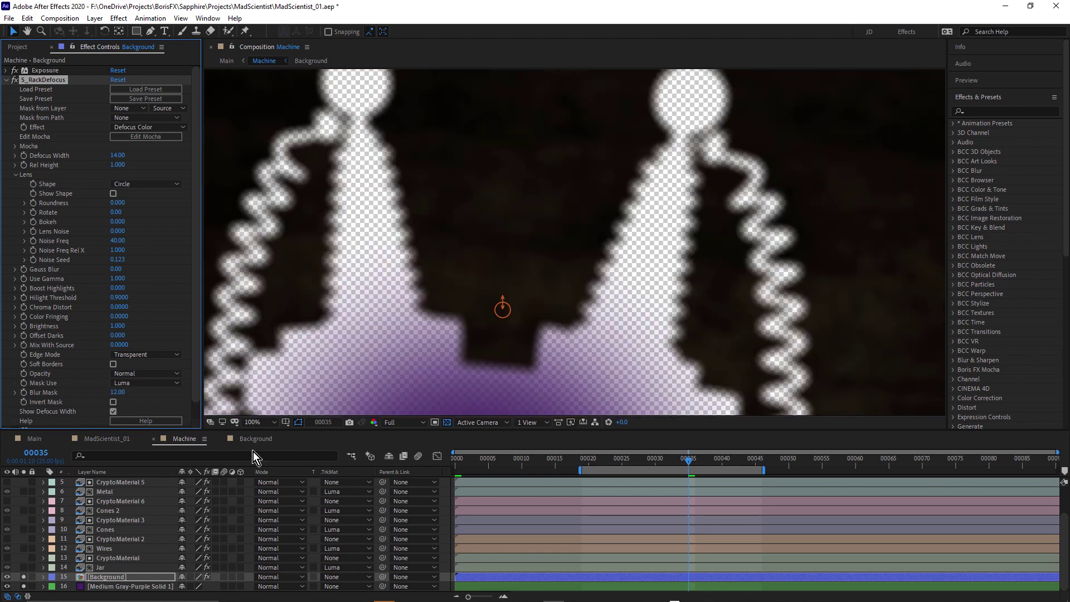
Solo the Jar layer together with the Background and purple solid, and examine the lid's edge at 400% magnification.
click(25, 567)
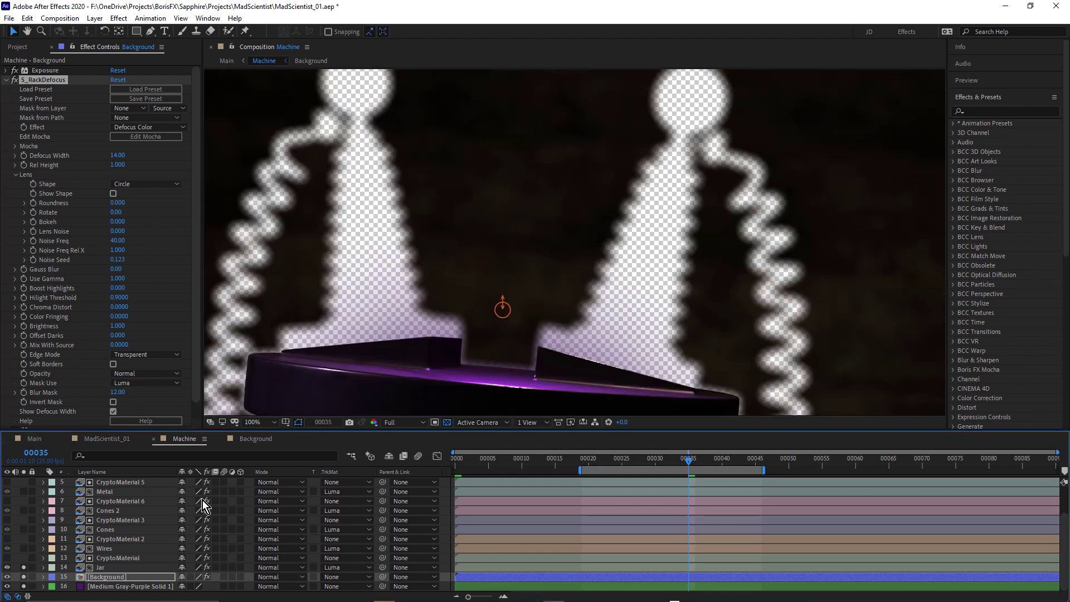
scroll(686, 312, down, 2)
scroll(661, 348, up, 6)
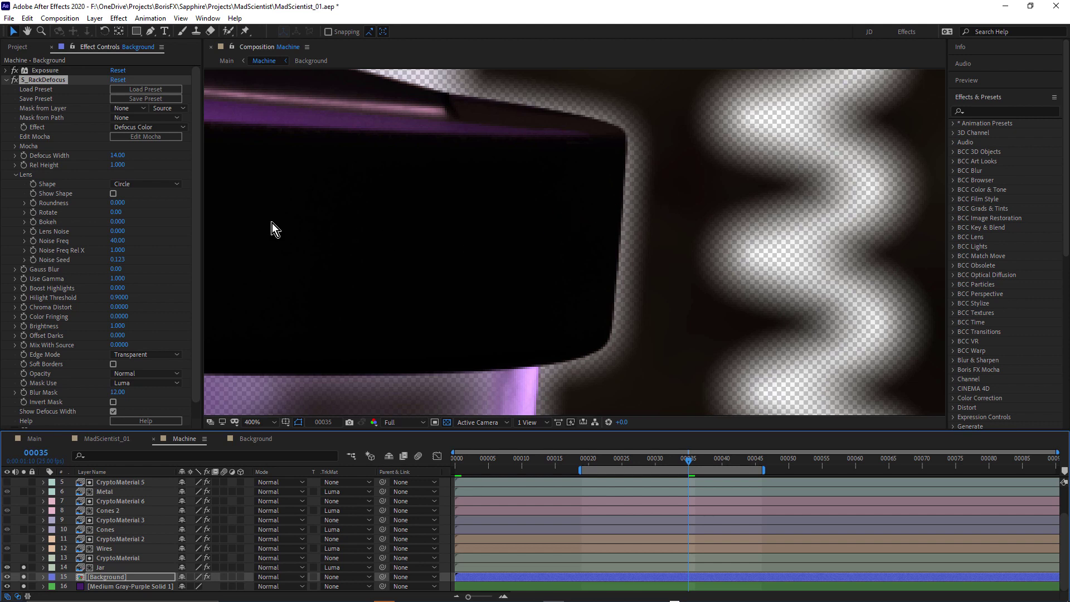
Turn on the Background layer's Minimax effect to expand its alpha edges, with its settings expanded.
click(7, 81)
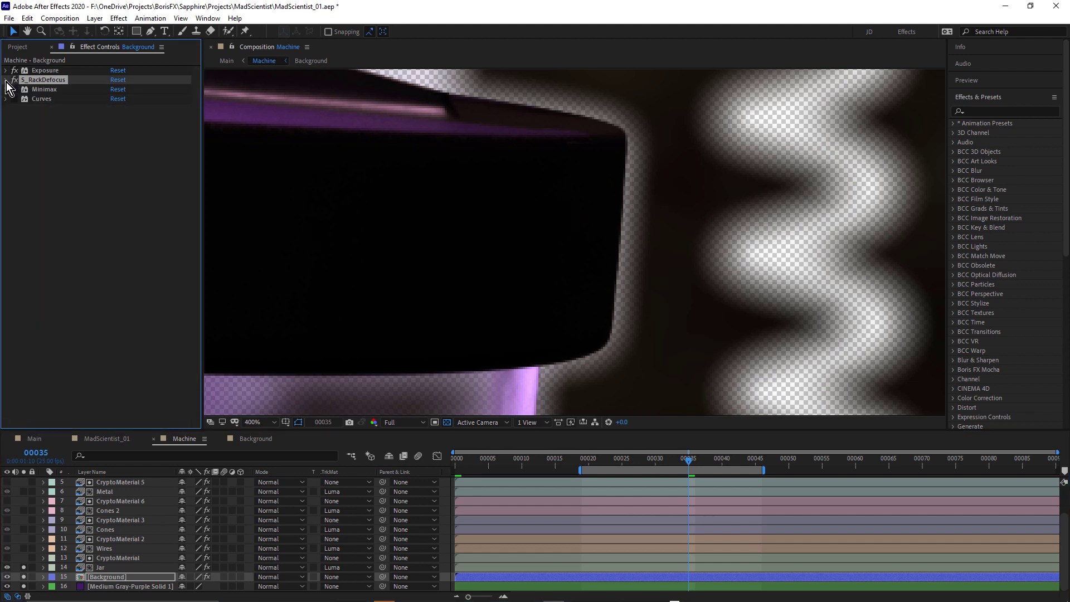
click(35, 89)
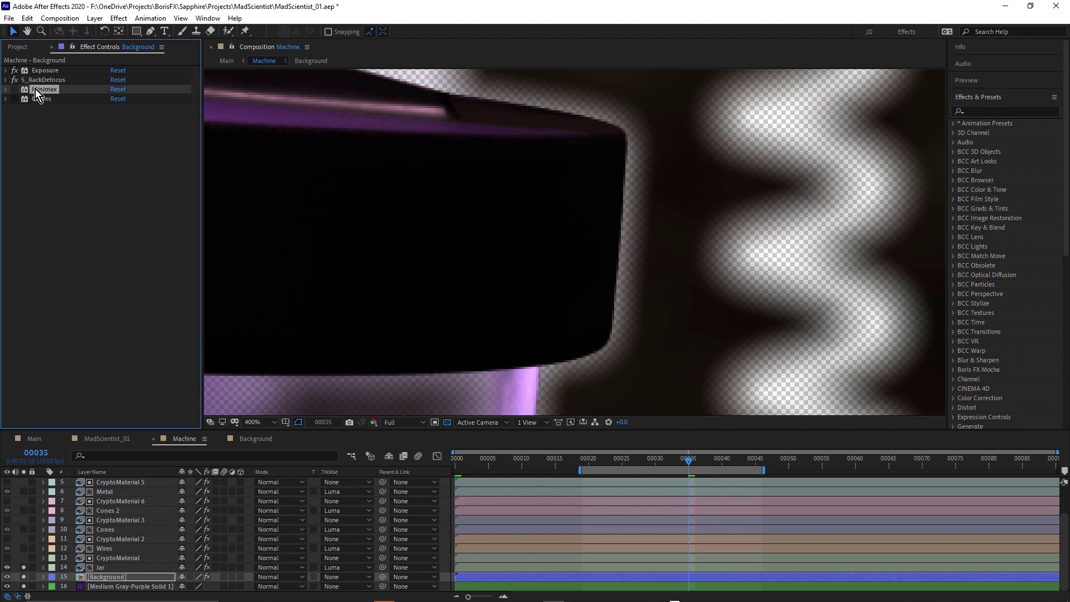
click(6, 90)
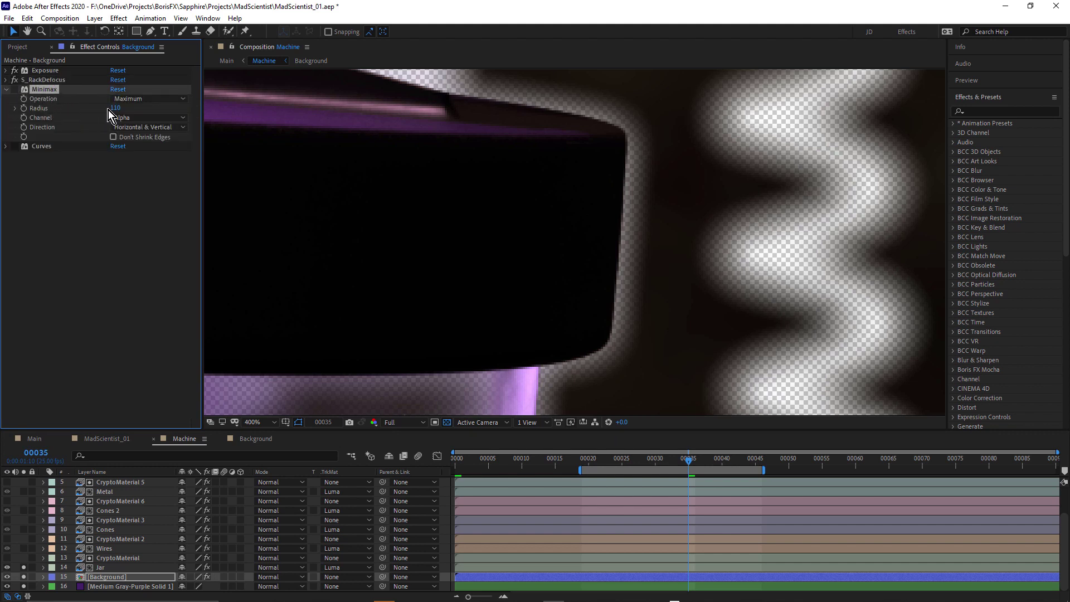
click(15, 89)
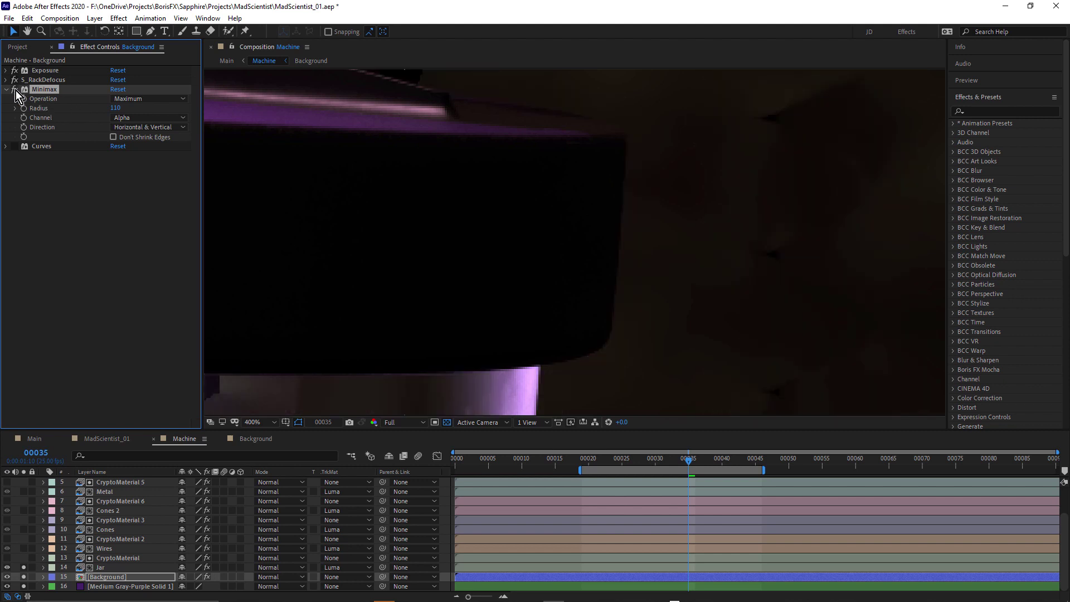
Compare the lid area close up with the Jar layer's solo off and on, toggling the Background's Minimax effect.
click(25, 567)
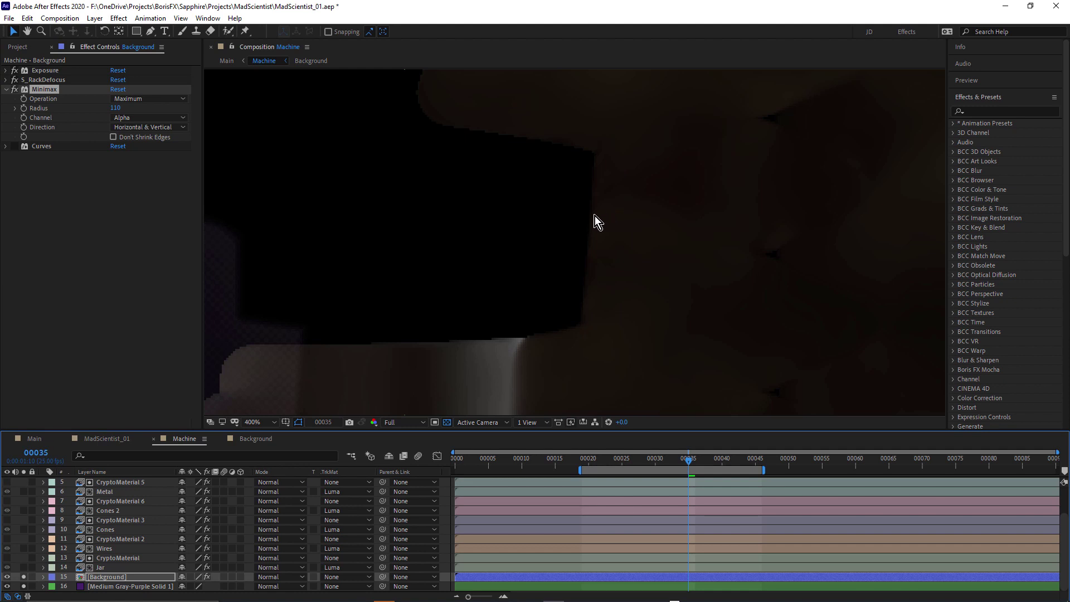
key(comma)
click(14, 89)
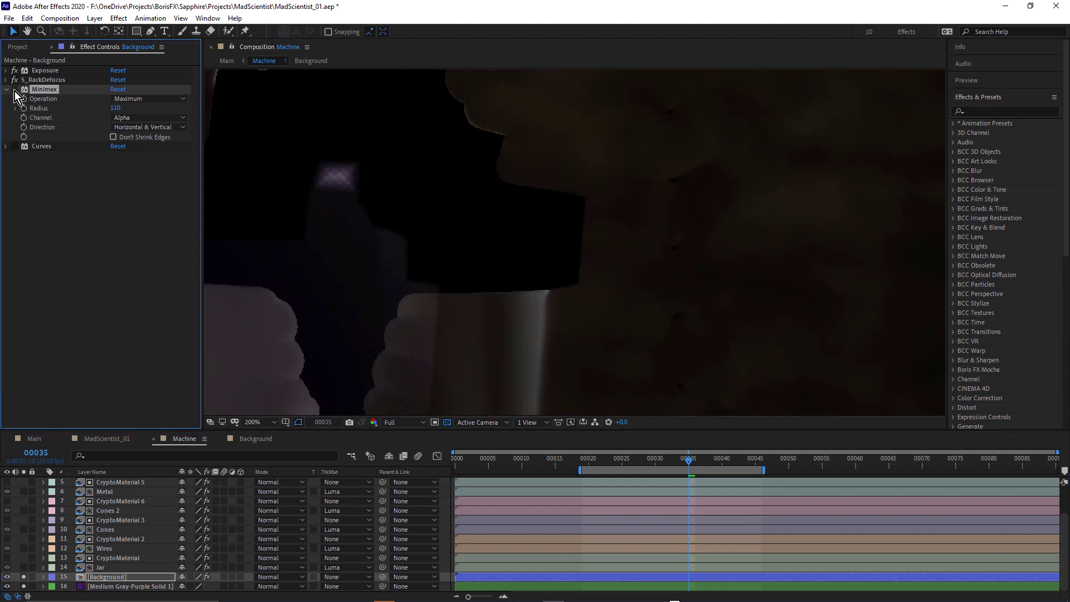
click(14, 71)
click(24, 567)
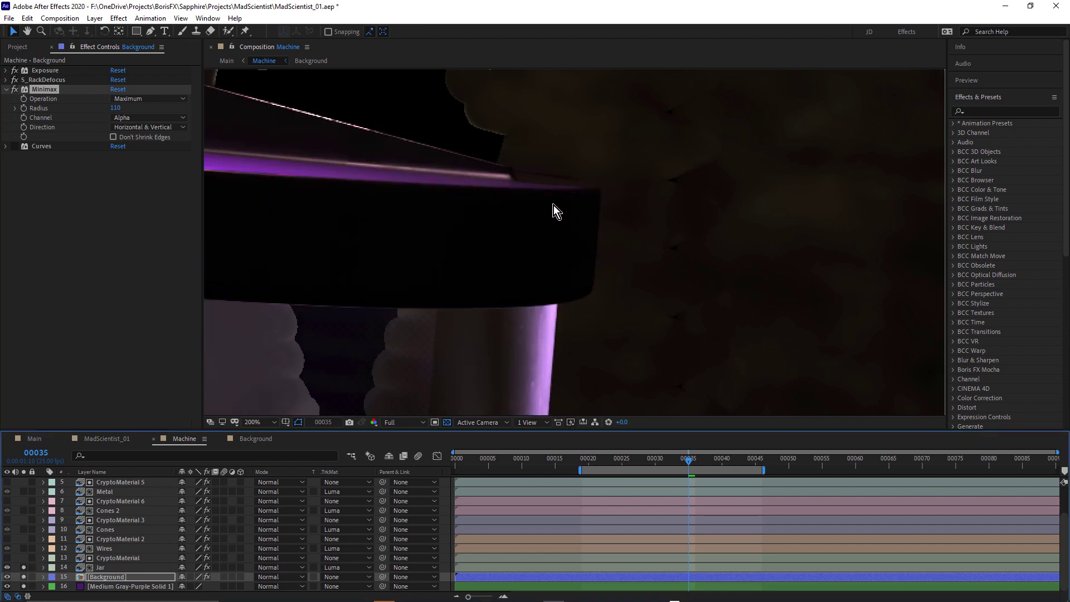
click(24, 568)
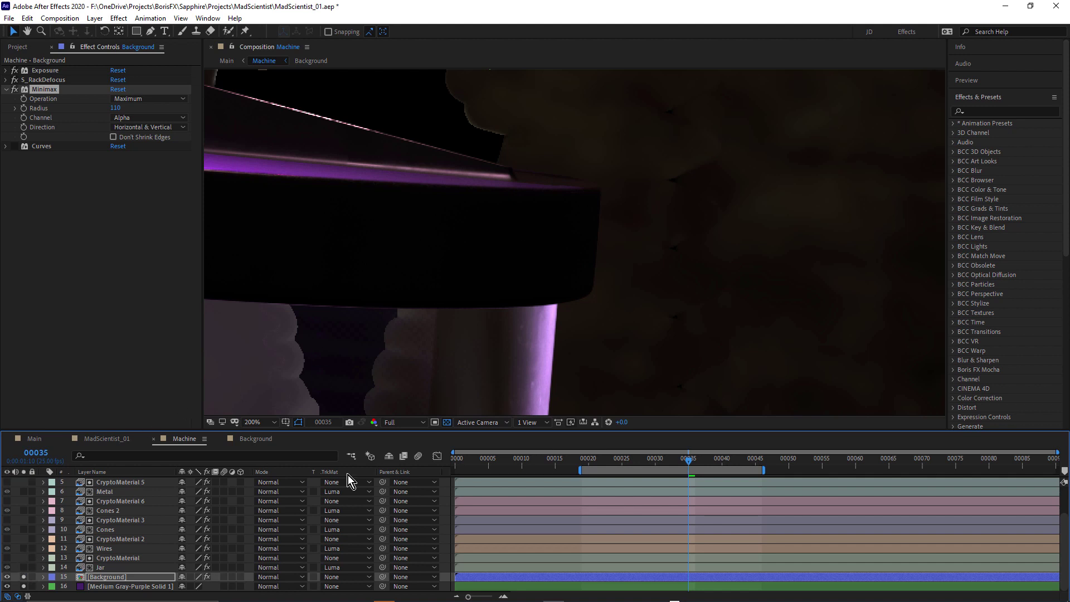
View the whole frame and repeatedly switch the Jar's solo to check how its clean edges cover the expanded Background.
scroll(660, 245, down, 4)
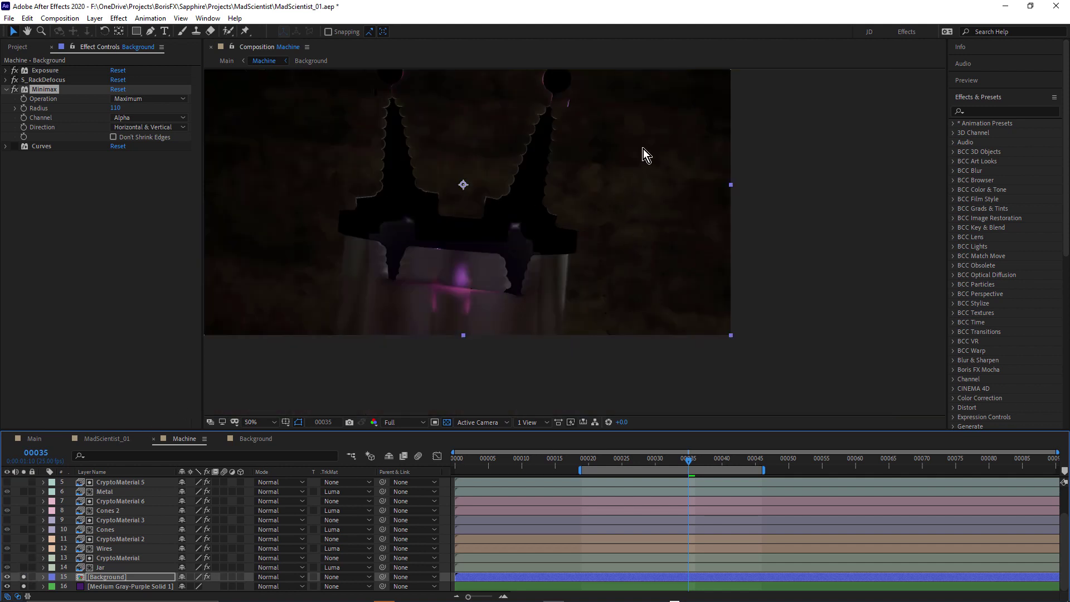
click(24, 567)
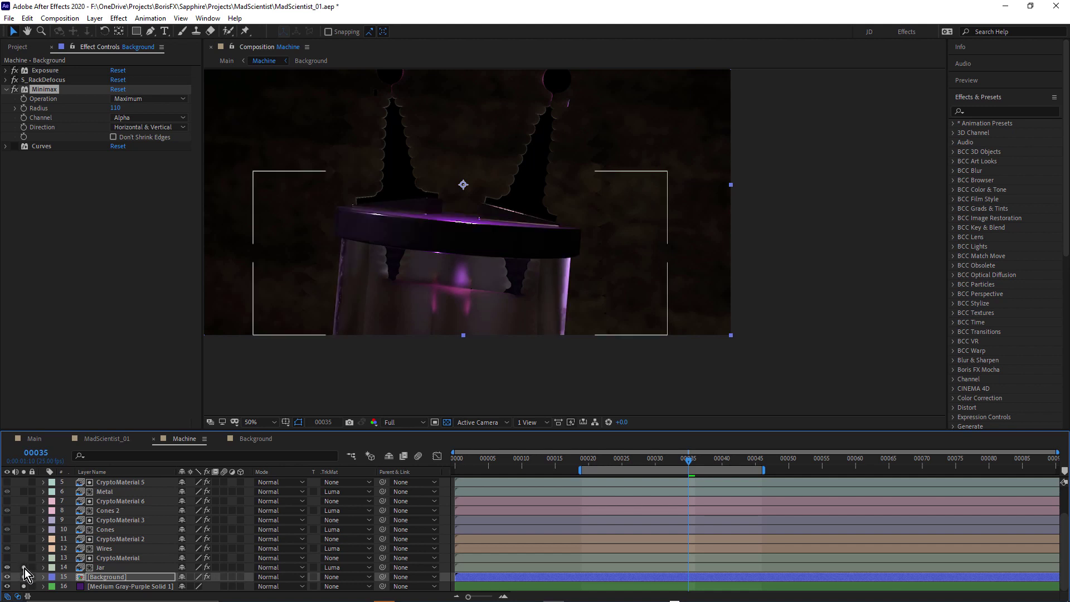
click(25, 568)
click(24, 568)
click(24, 569)
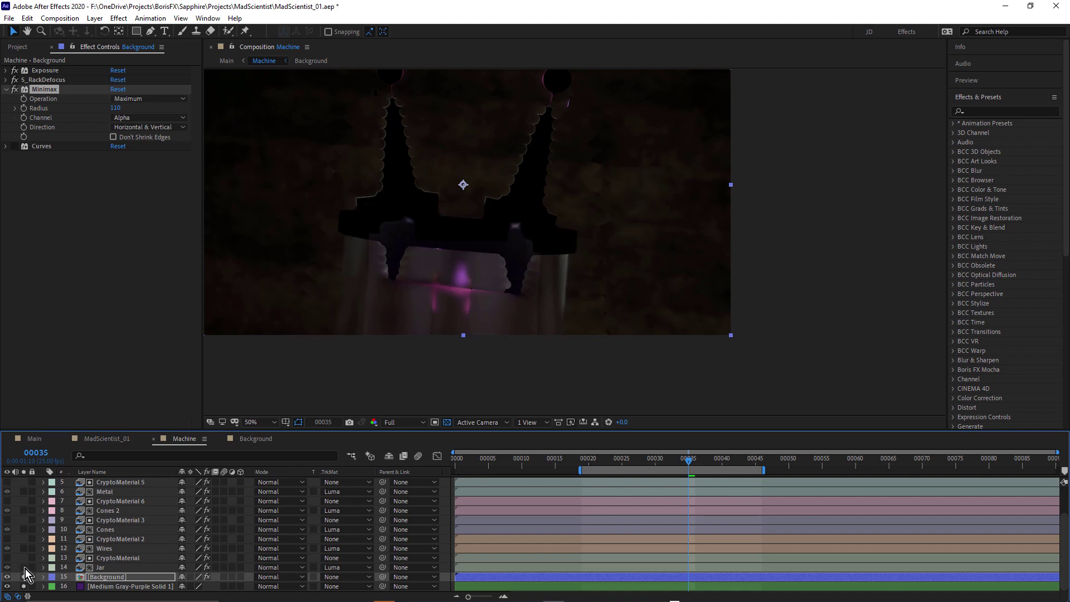
click(24, 568)
click(24, 568)
click(24, 569)
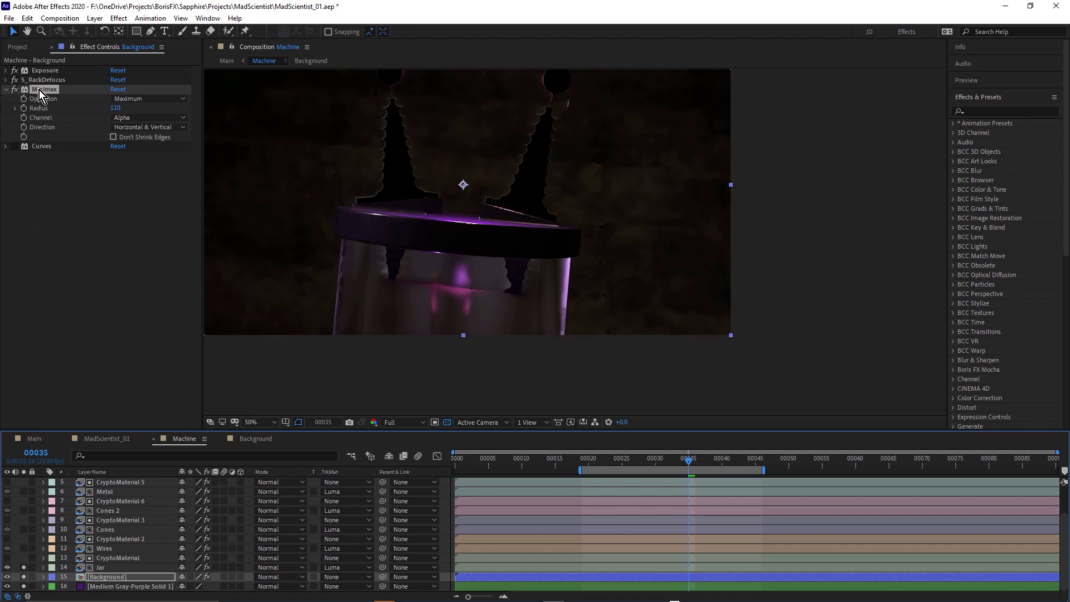
Turn on the Background layer's Curves effect and nudge its blue curve slightly down.
click(15, 146)
click(6, 146)
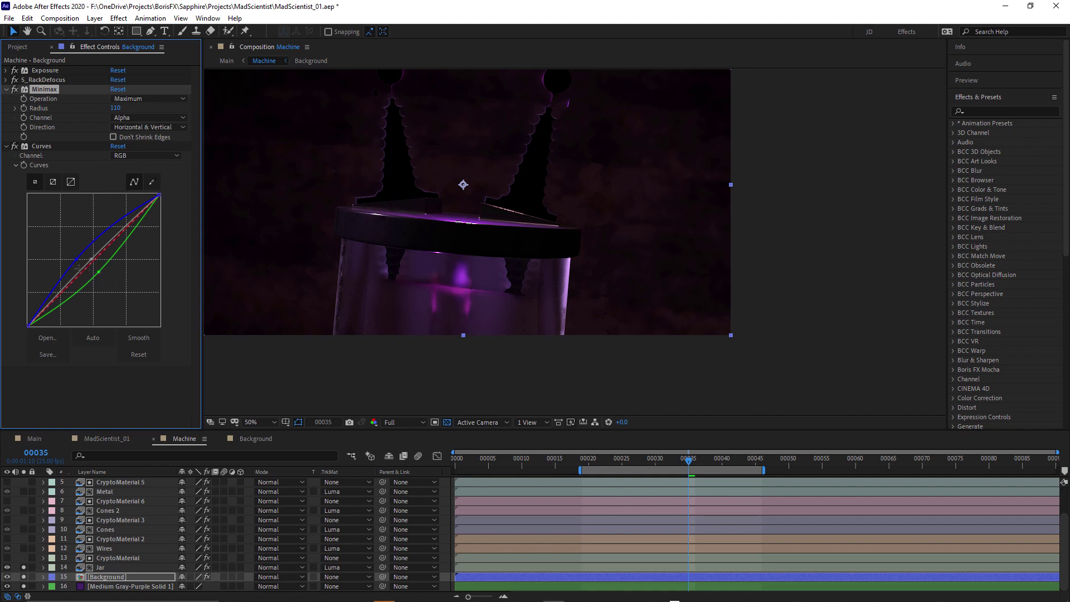
mouse_move(76, 260)
mouse_down()
mouse_move(80, 271)
mouse_move(78, 262)
mouse_up()
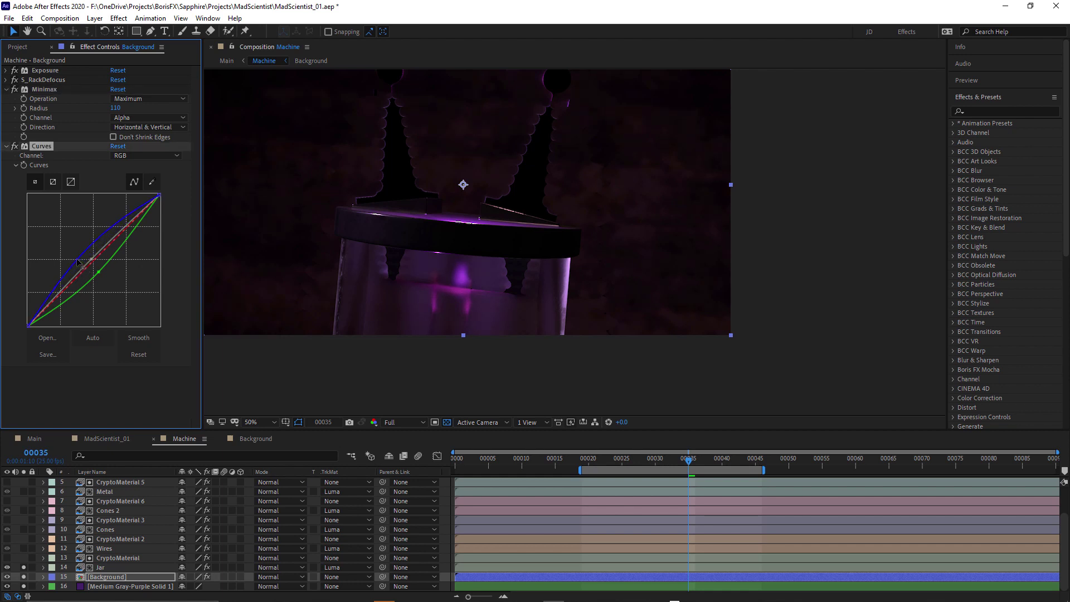
click(6, 146)
click(5, 89)
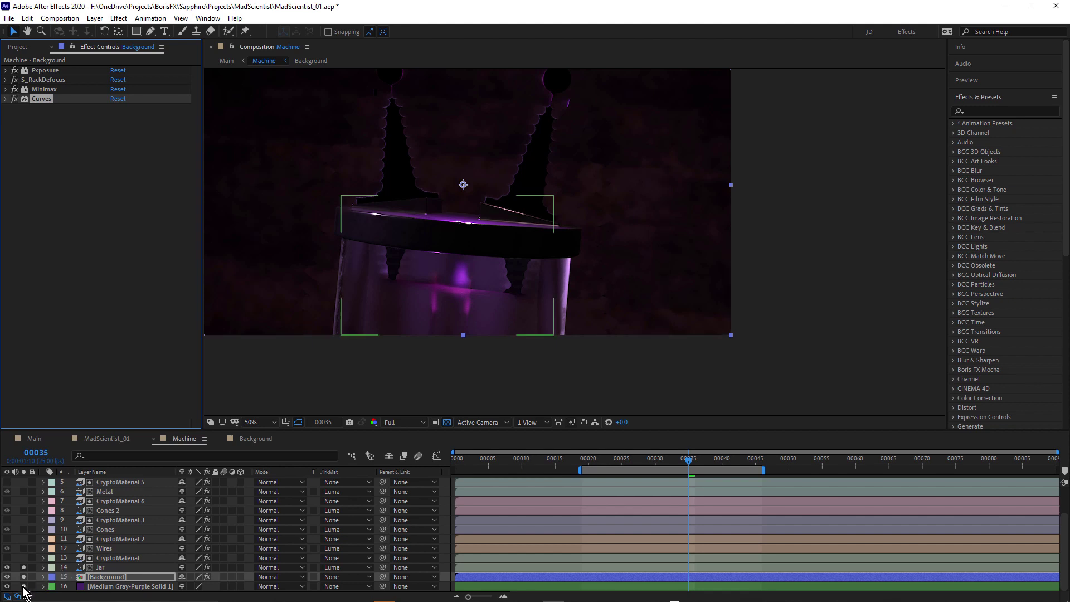
Check the jar glass against the purple solid and turn off the transparency grid.
click(24, 589)
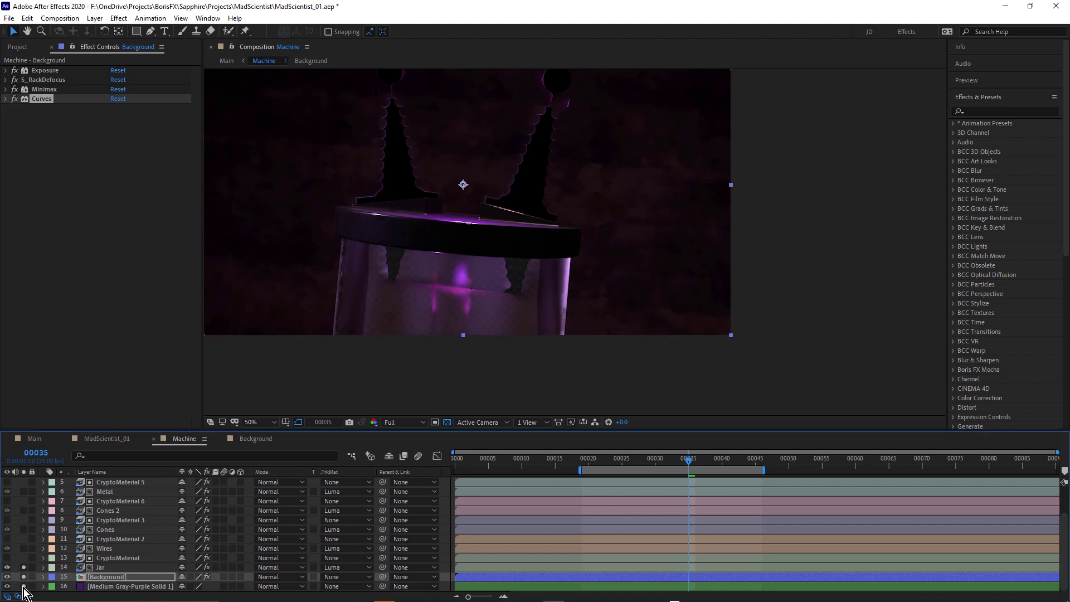
scroll(547, 293, up, 2)
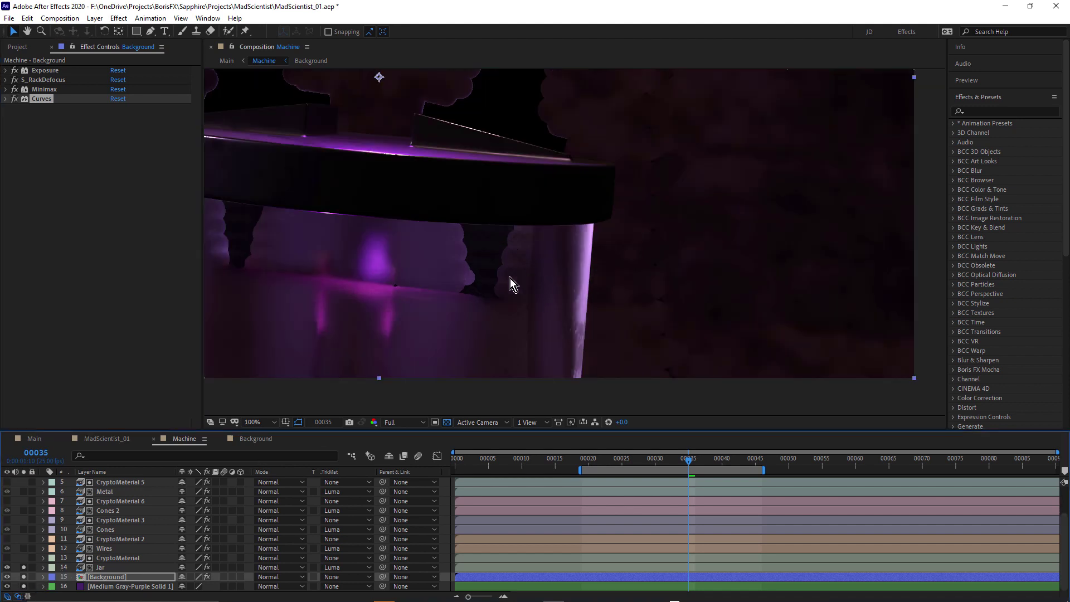
click(447, 422)
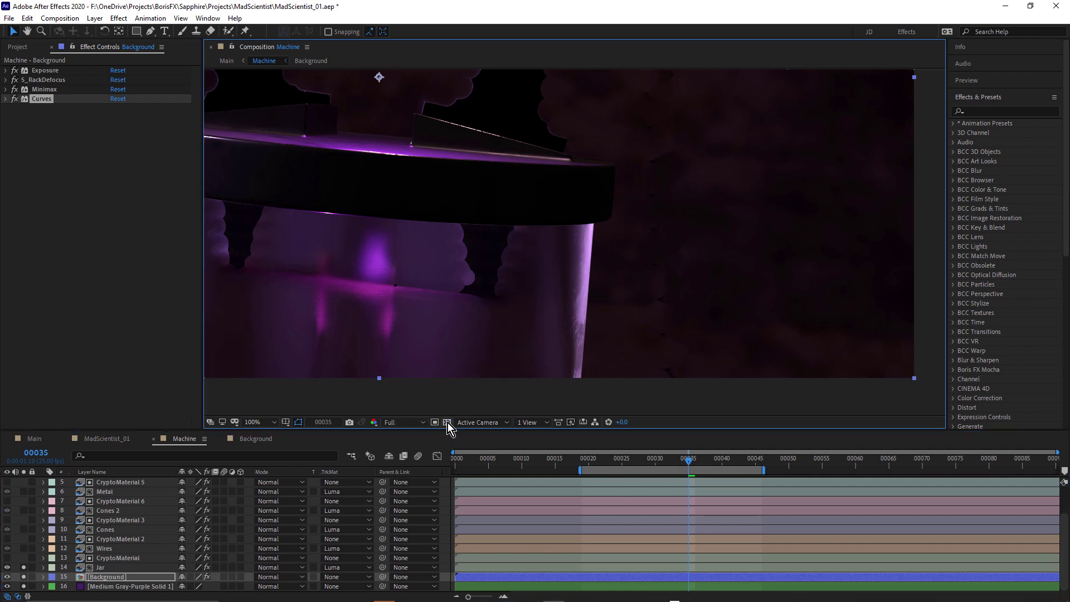
scroll(523, 292, down, 2)
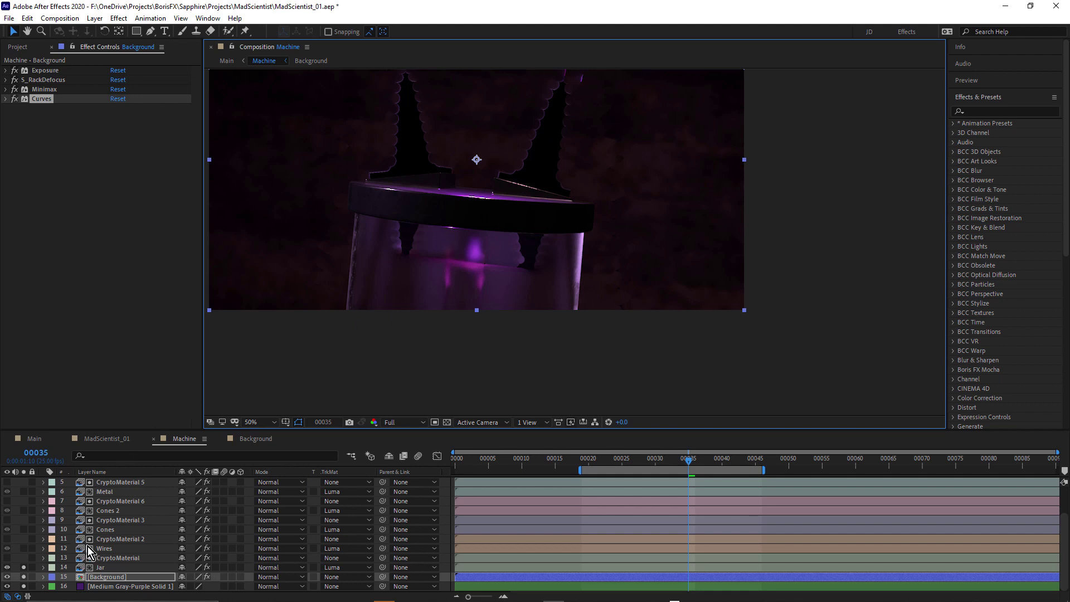
Select the Jar layer and remove the Background and purple solid from solo to isolate it.
click(99, 567)
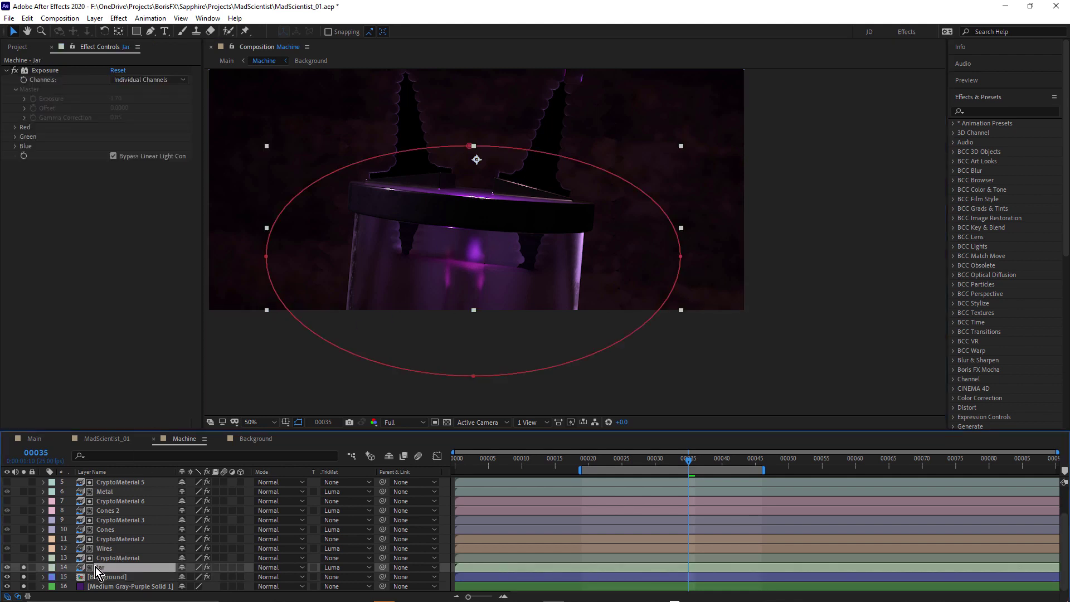
click(24, 577)
click(23, 586)
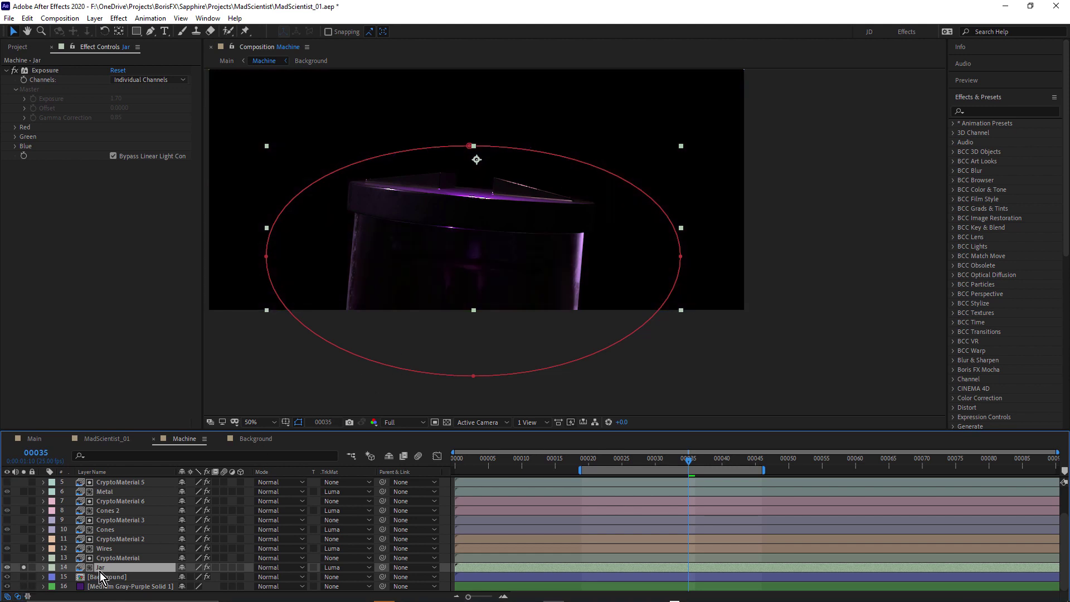
Inspect the CryptoMaterial matte that drives the Jar layer, with its solo toggled on and off.
click(114, 558)
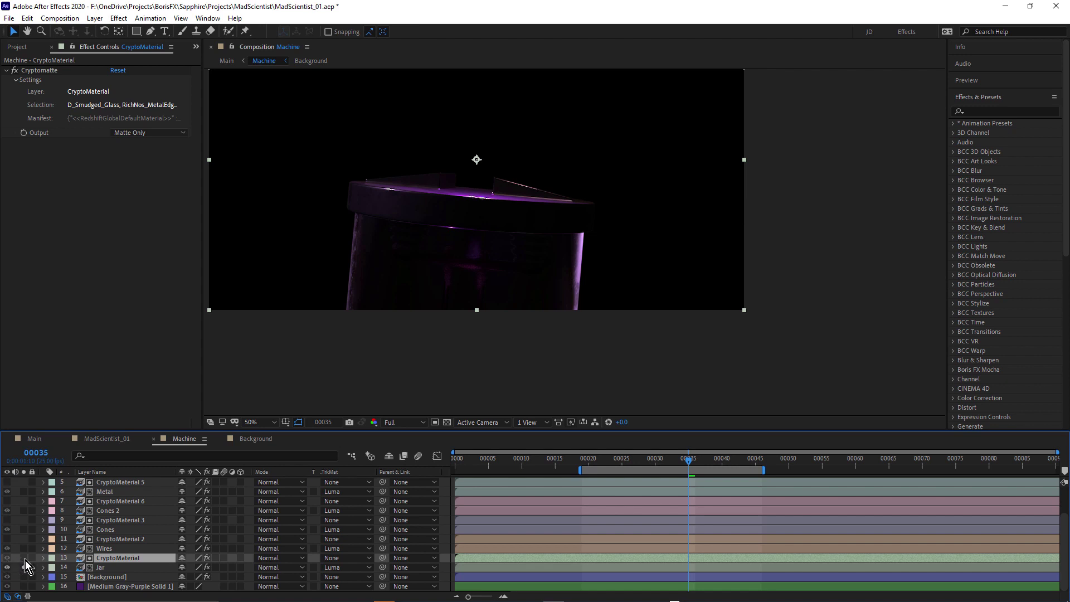
click(24, 557)
click(25, 557)
click(24, 567)
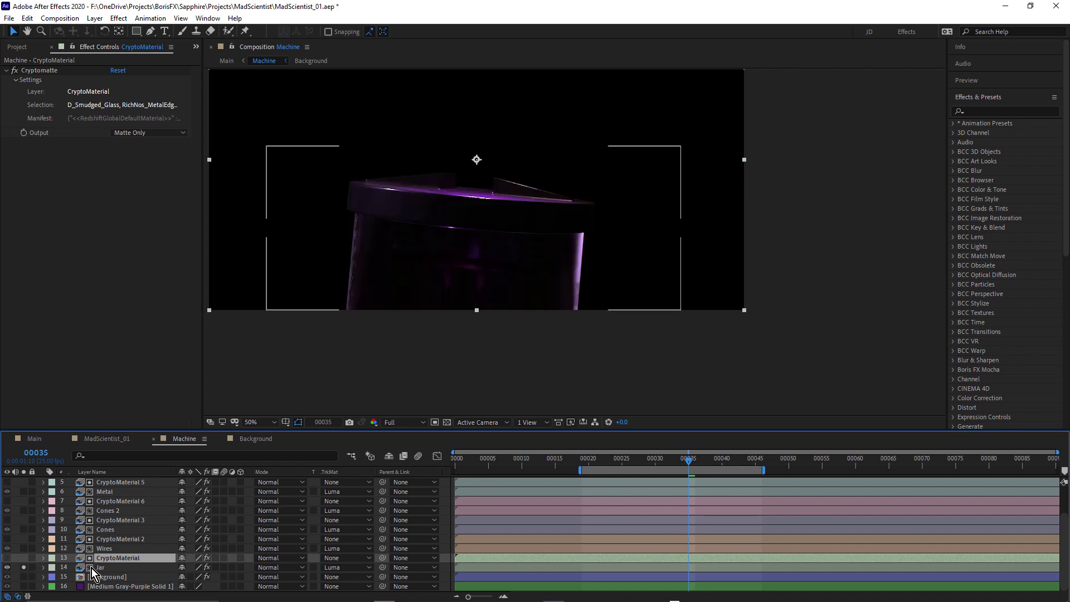
Compare the Jar layer with its Exposure effect off and on.
click(106, 567)
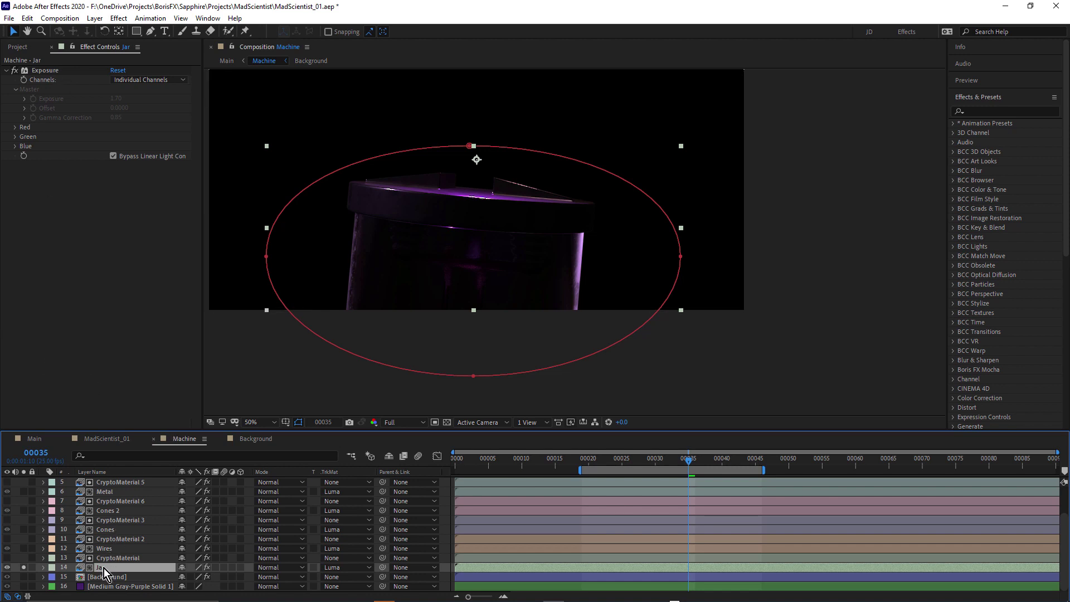
click(15, 72)
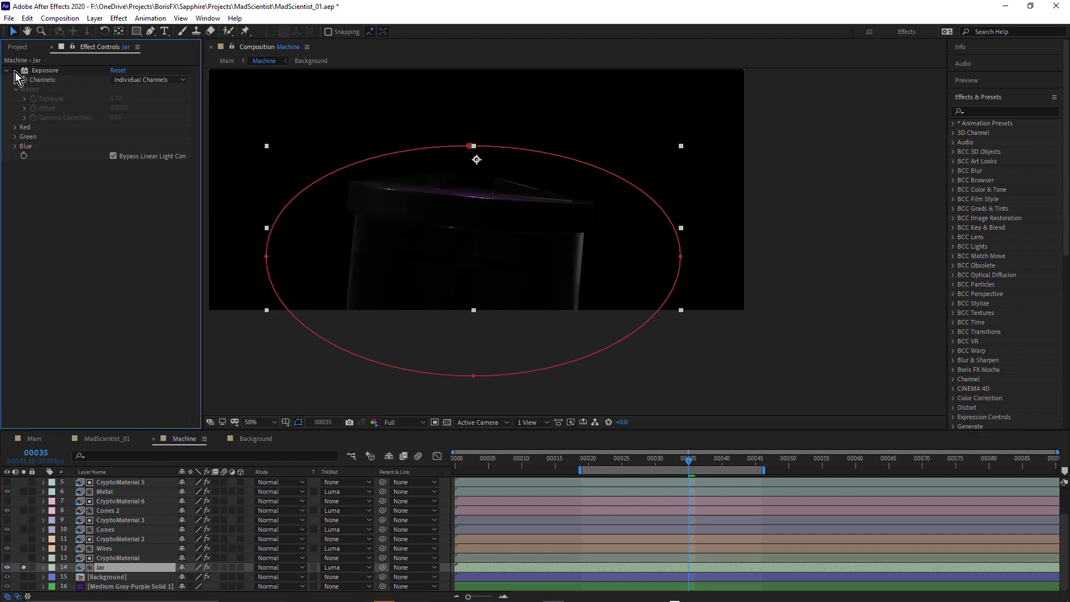
click(15, 72)
click(15, 72)
click(15, 72)
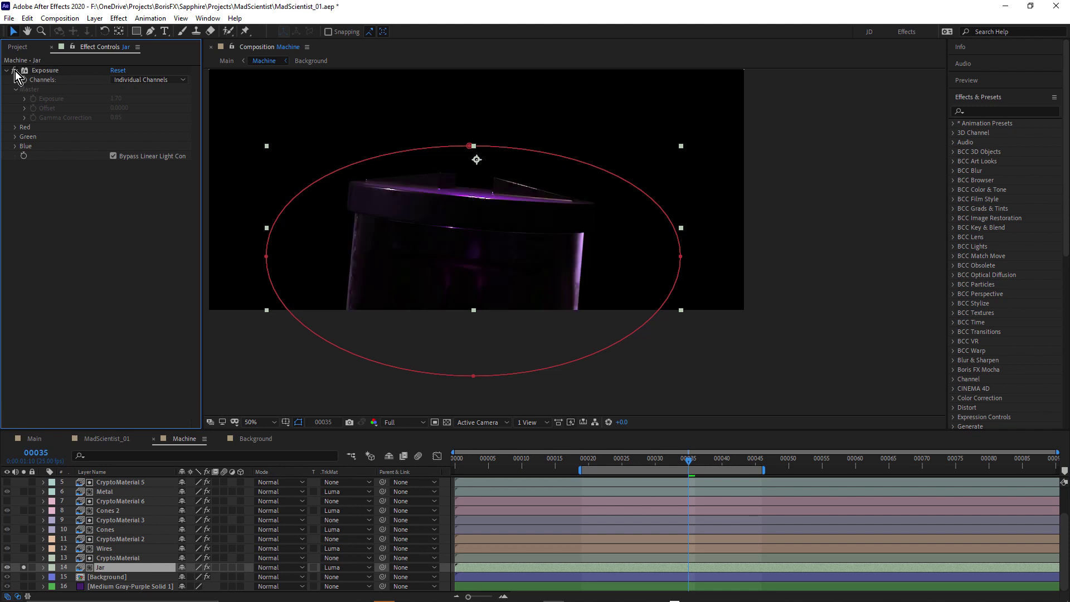
click(15, 71)
click(15, 72)
Solo the Wires layer with the Jar and compare it with its Exposure 2 and Curves effects off and on.
click(23, 548)
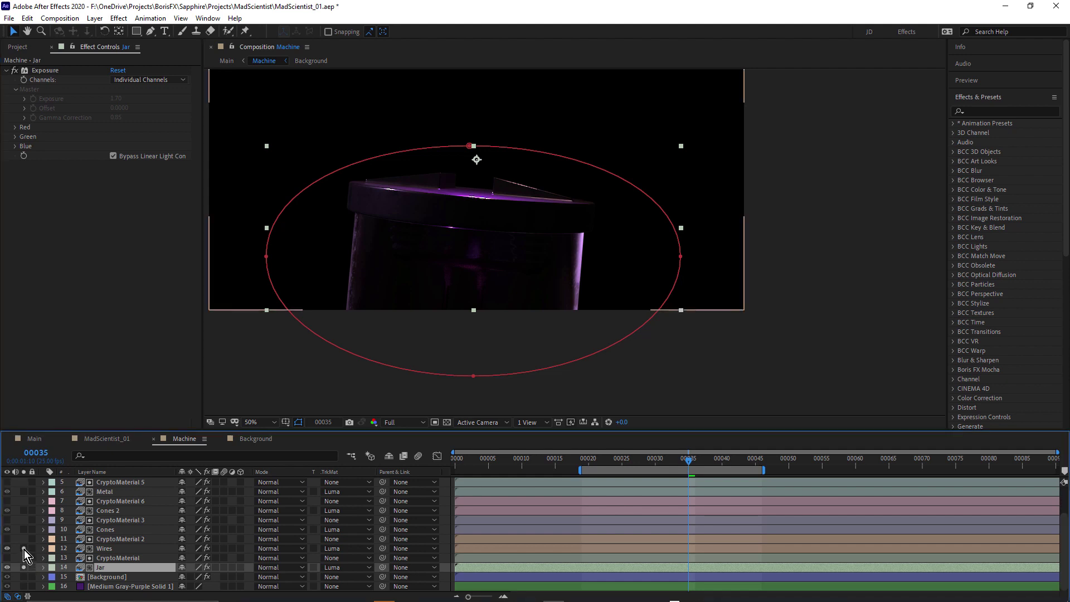
click(106, 550)
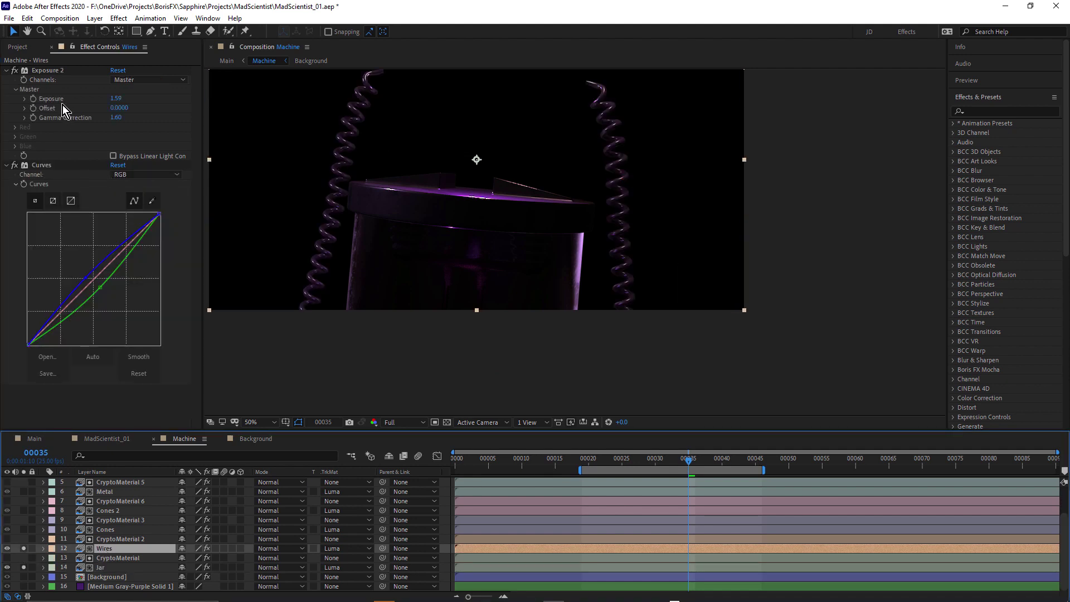
click(13, 71)
click(15, 165)
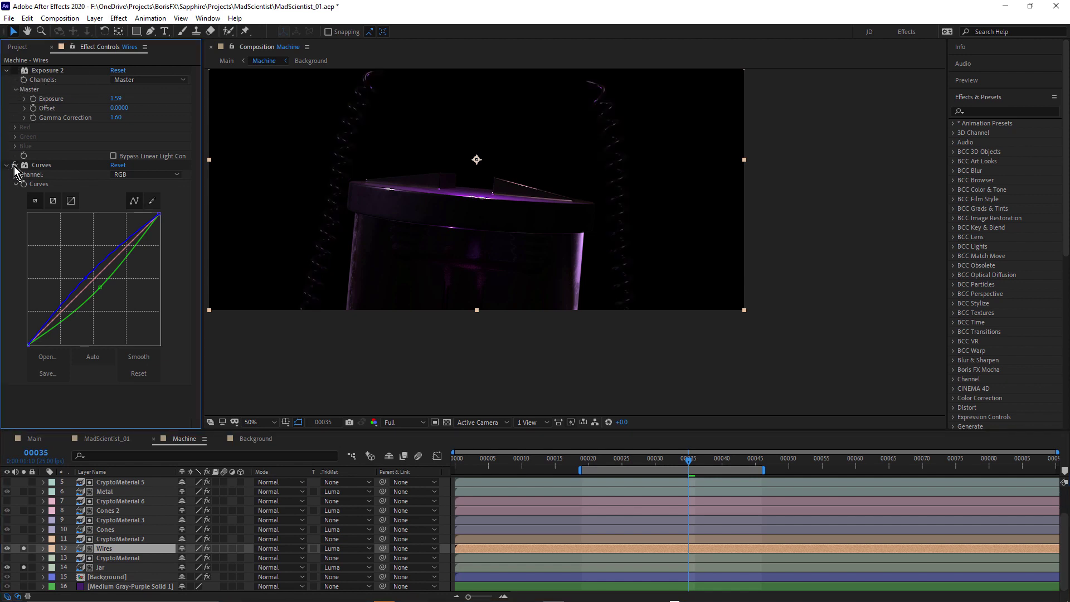
click(14, 72)
click(14, 72)
click(14, 71)
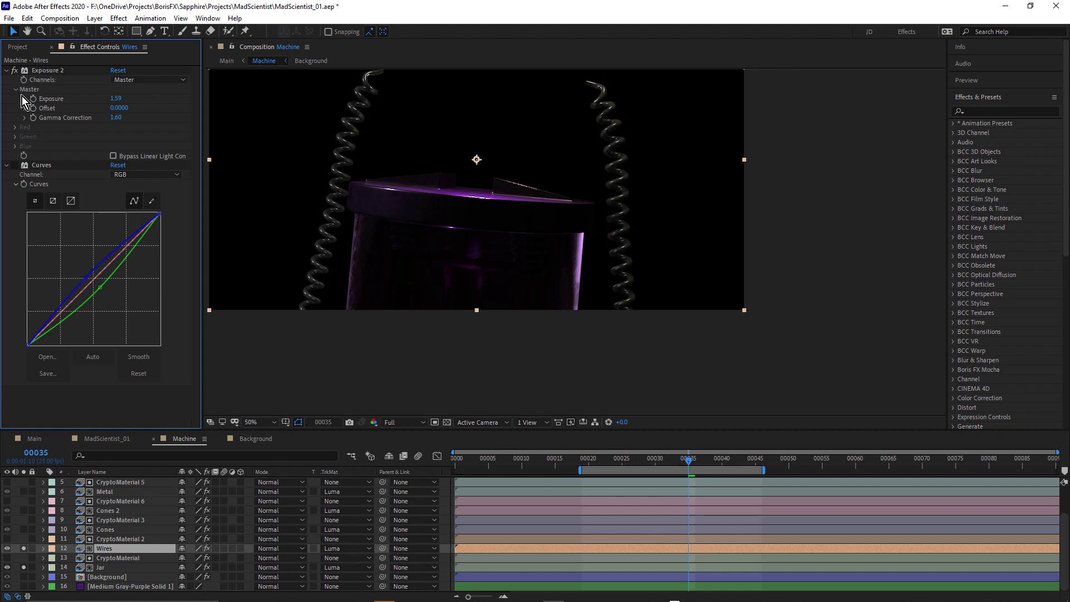
click(15, 165)
Add the Cones layer to the solo view and inspect its effects and CryptoMaterial 3 matte.
click(23, 529)
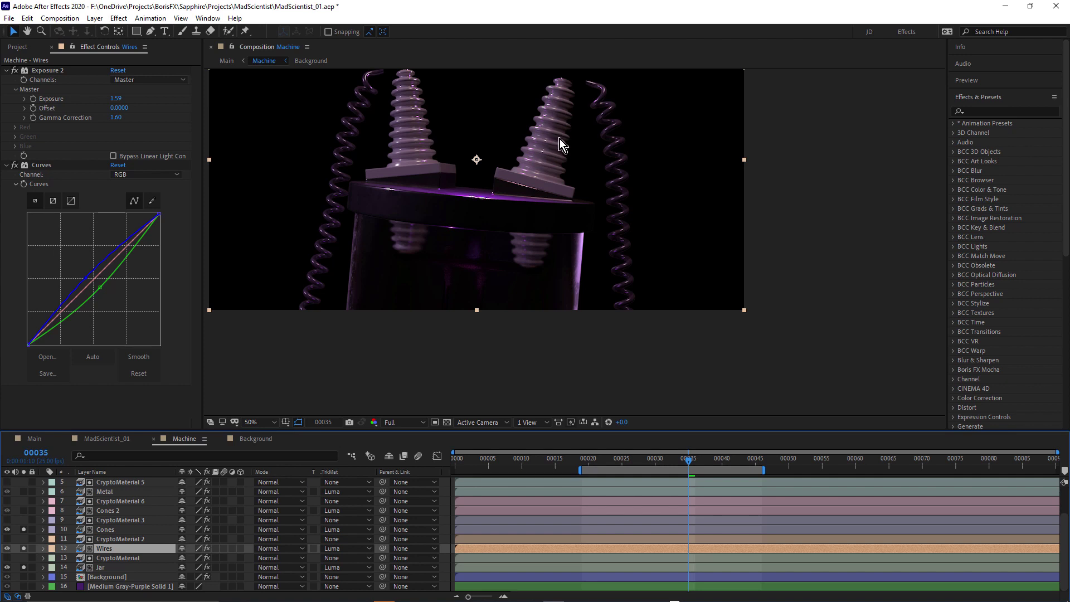
click(115, 530)
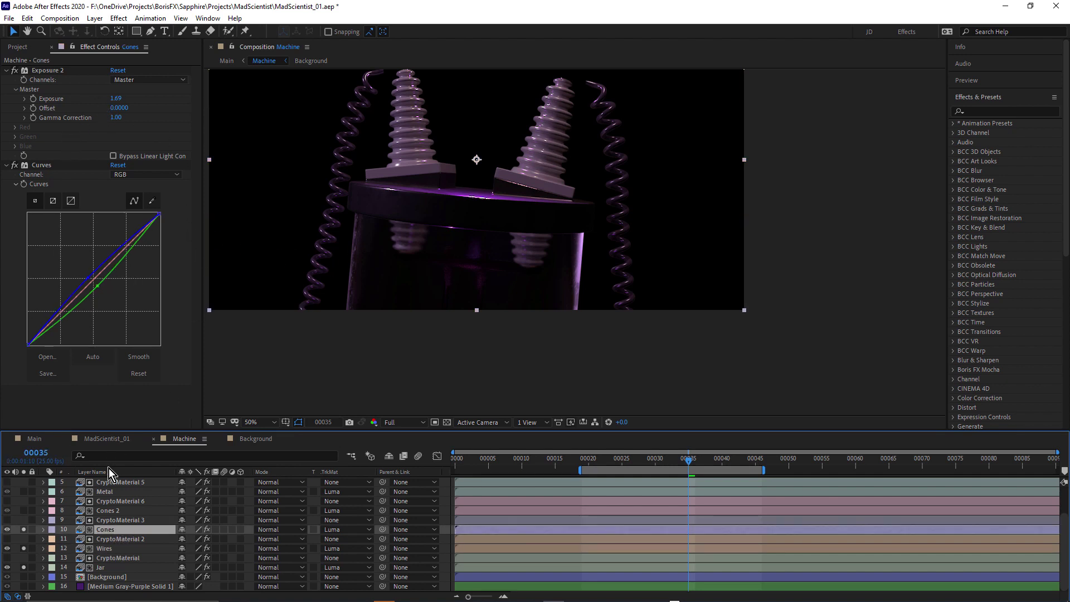
click(24, 521)
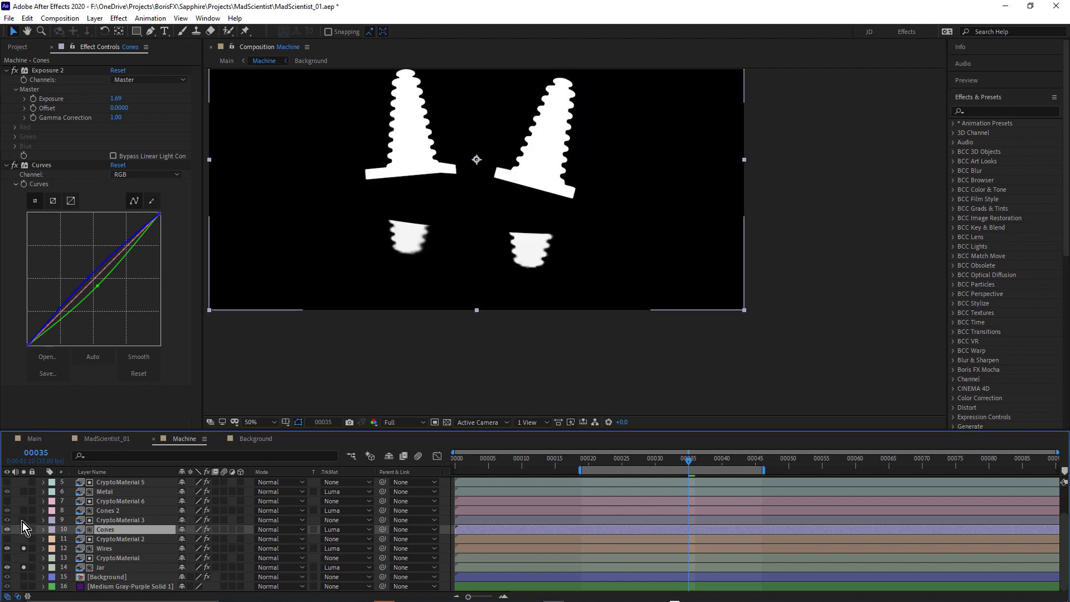
click(23, 521)
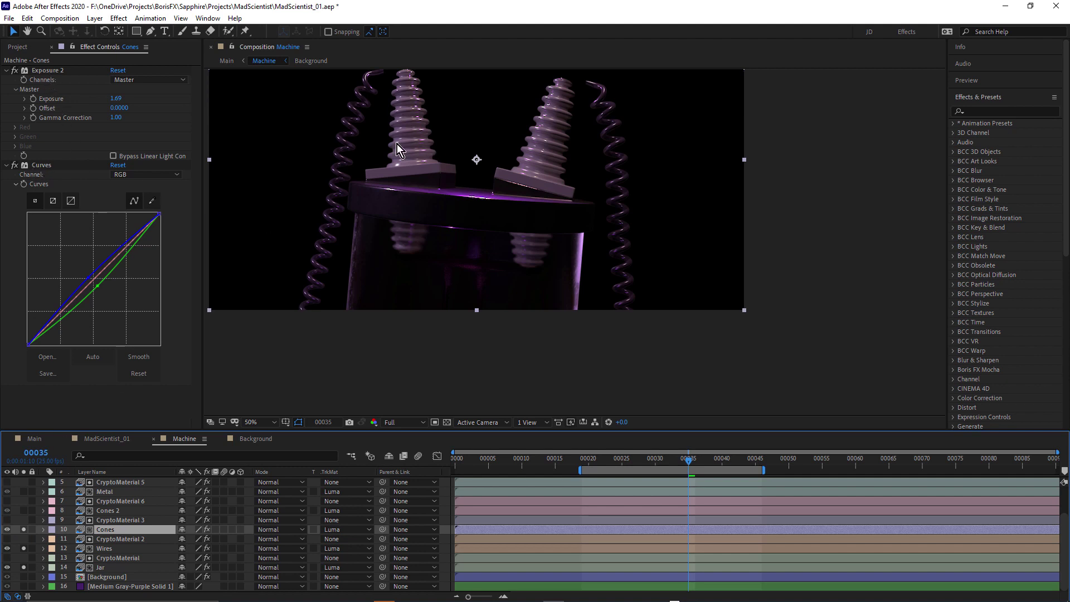
Add the Cones 2 and Metal layers to the solo view and inspect their effects and the CryptoMaterial 5 matte.
click(24, 512)
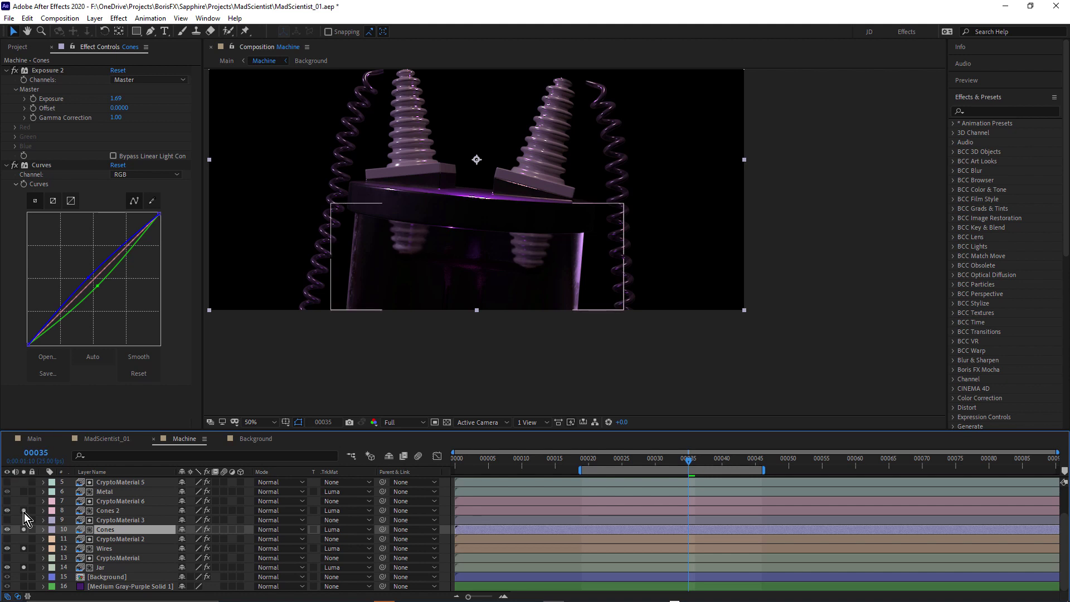
click(112, 513)
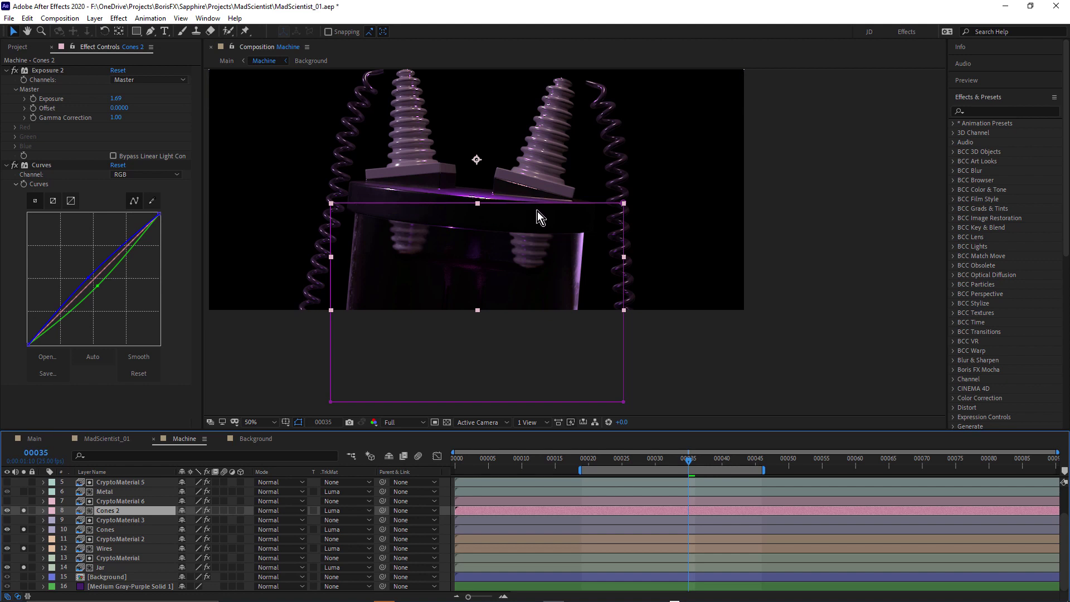
click(23, 492)
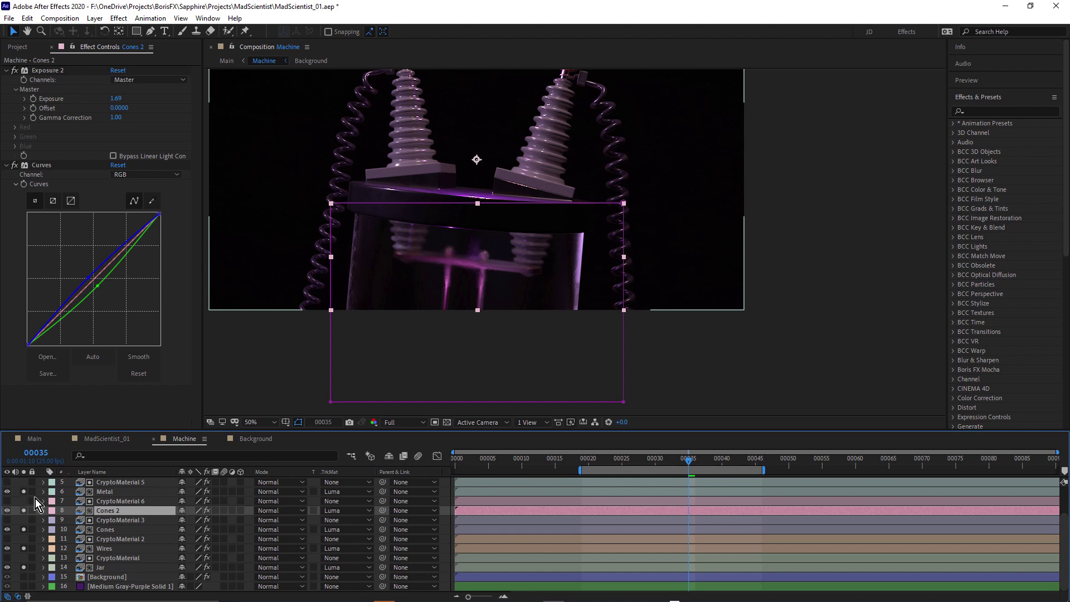
click(101, 492)
click(23, 482)
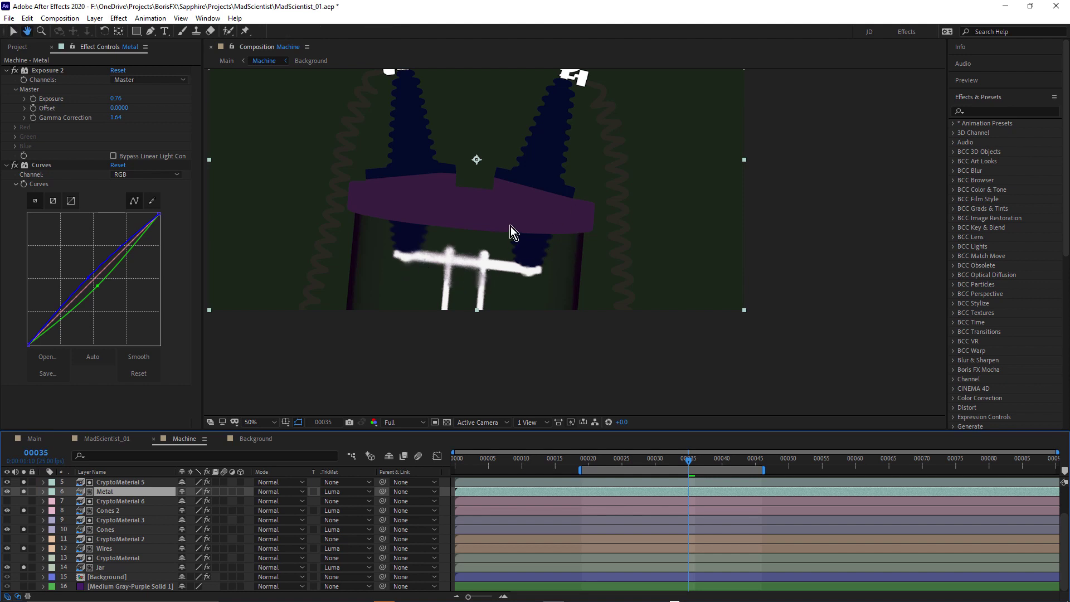
drag(511, 227, 515, 318)
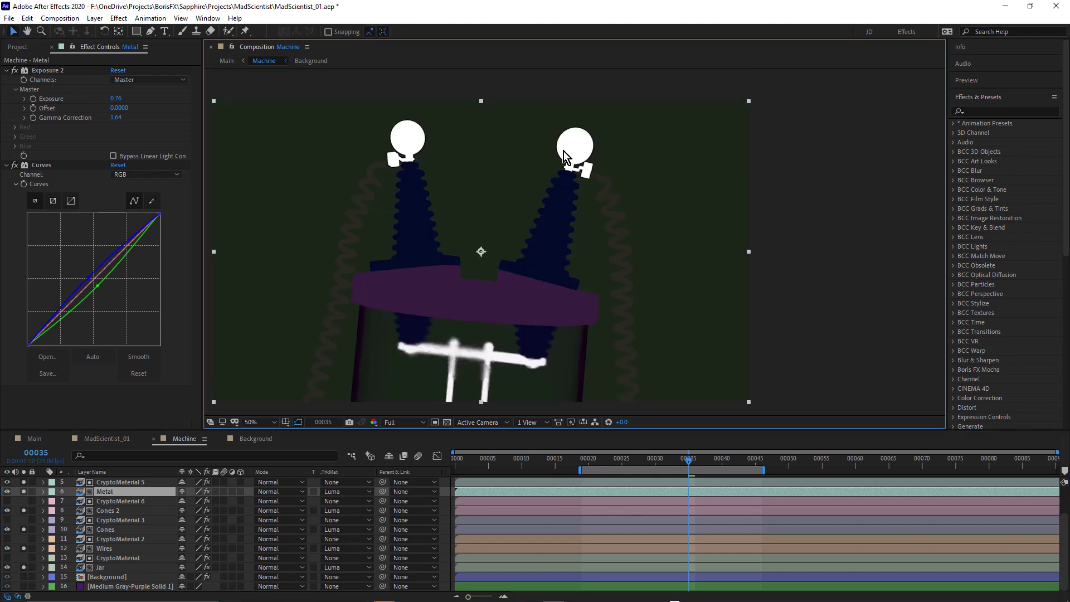
Clear the layer solos, hide the CryptoMaterial 5 matte and examine the cone surfaces in the complete Machine composite.
click(25, 490)
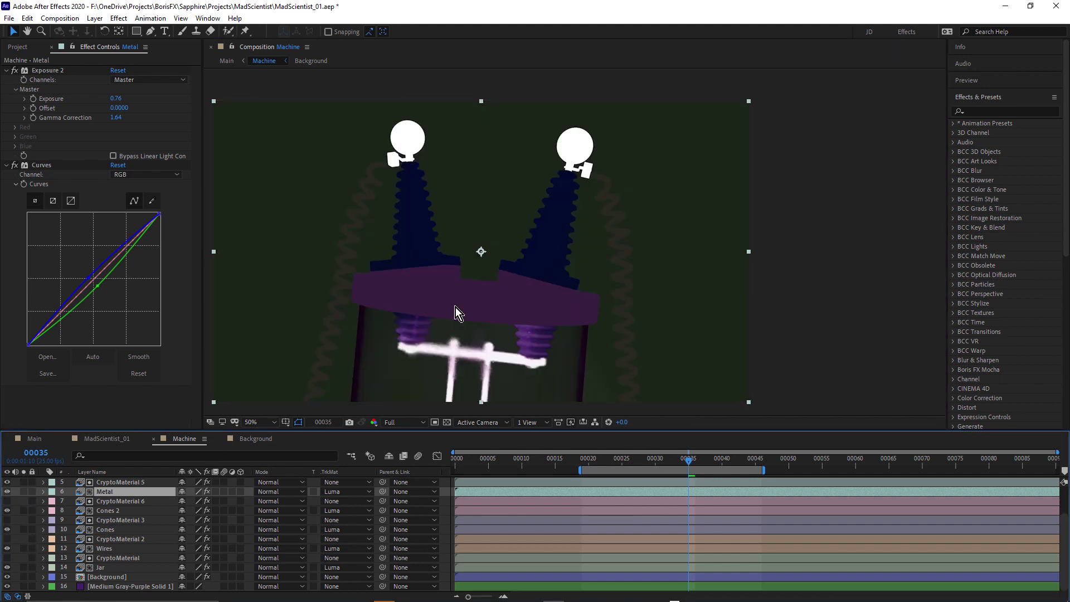
click(7, 482)
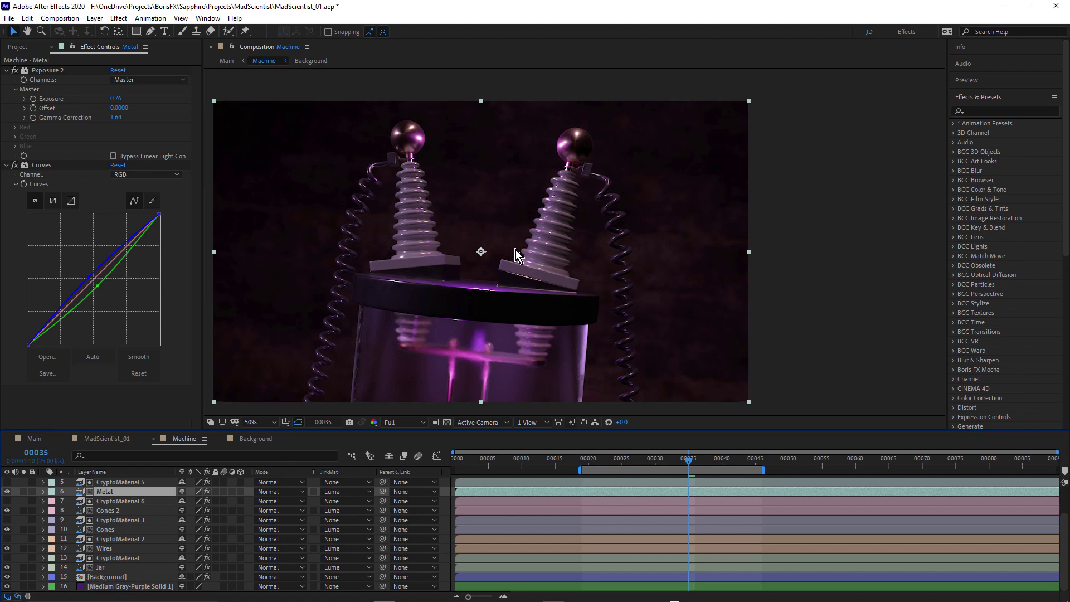
scroll(526, 243, up, 2)
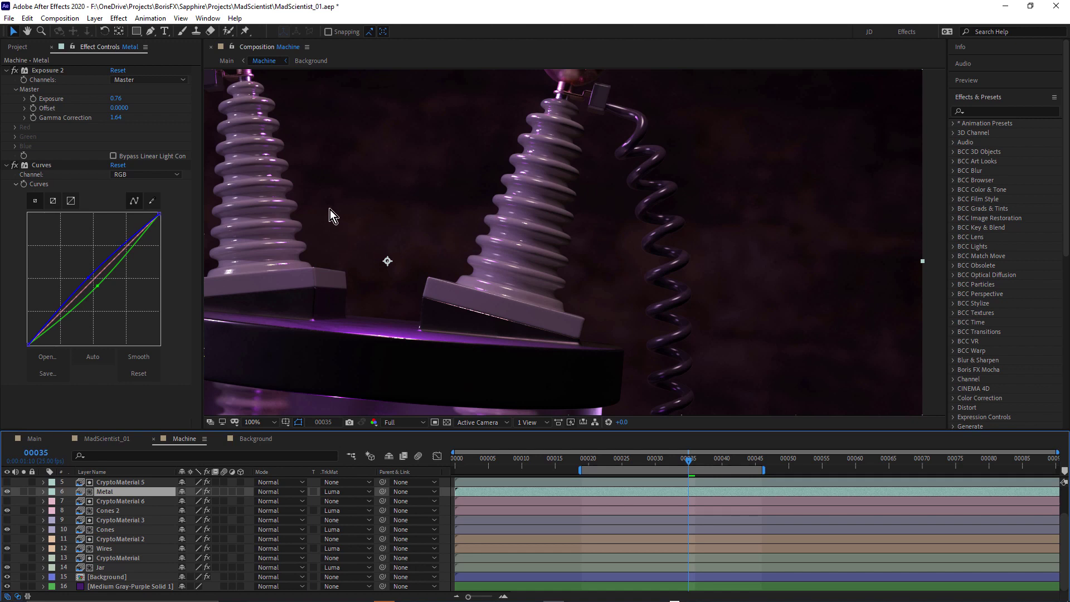
scroll(441, 195, up, 1)
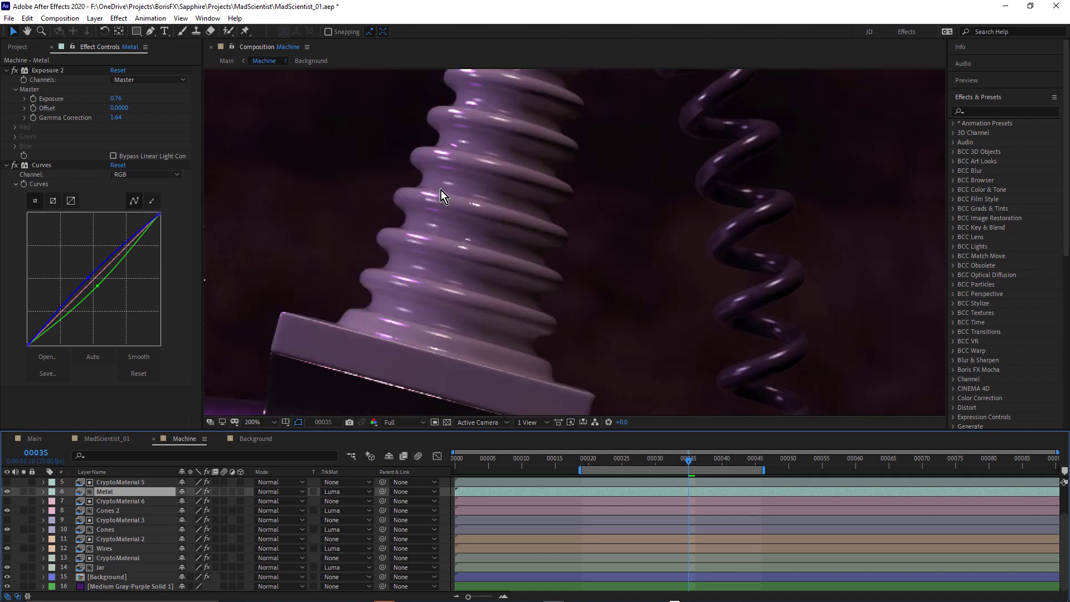
scroll(631, 223, down, 2)
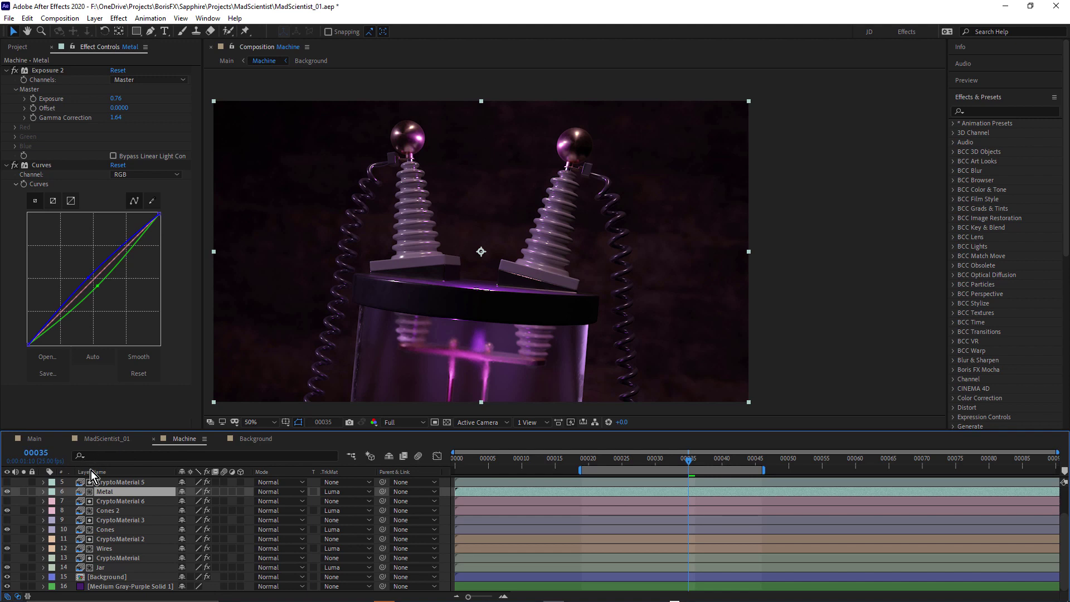
Switch to the Main composition, solo the Machine layer and show its S_UltraZap effect settings.
click(38, 438)
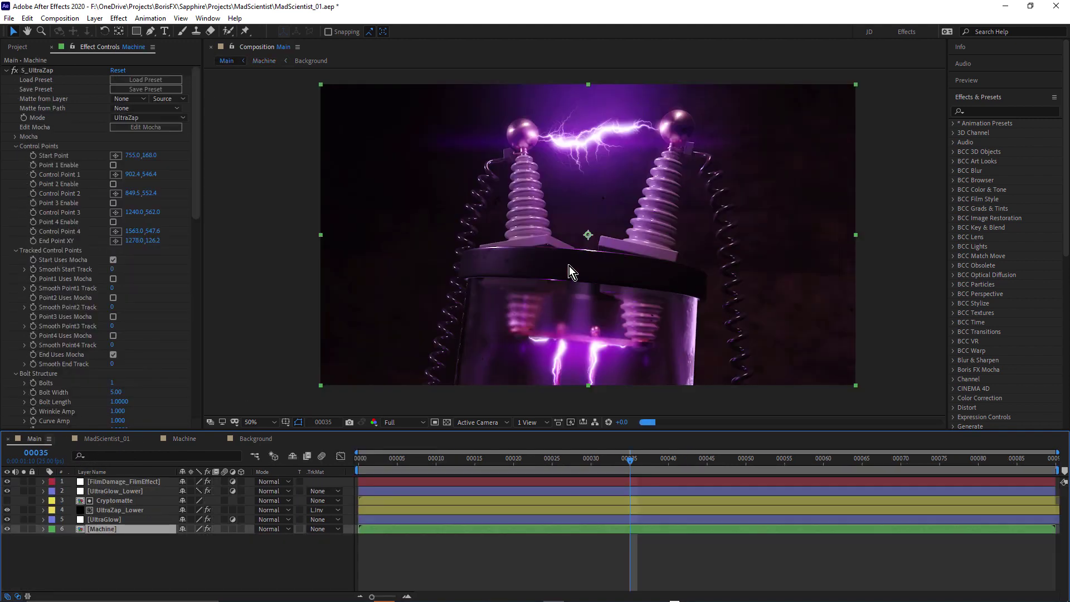
click(23, 530)
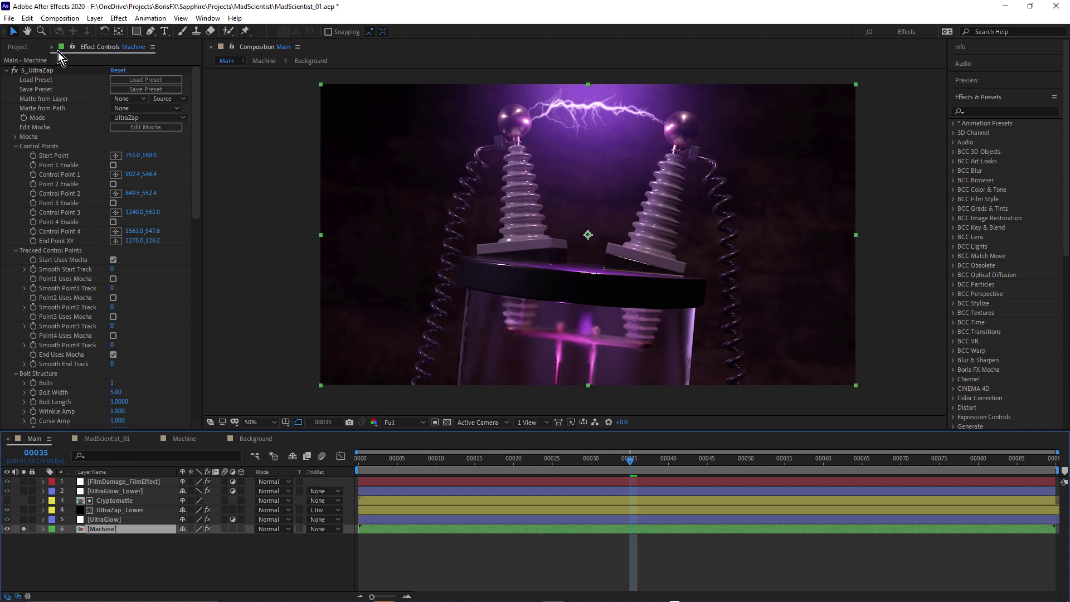
click(91, 47)
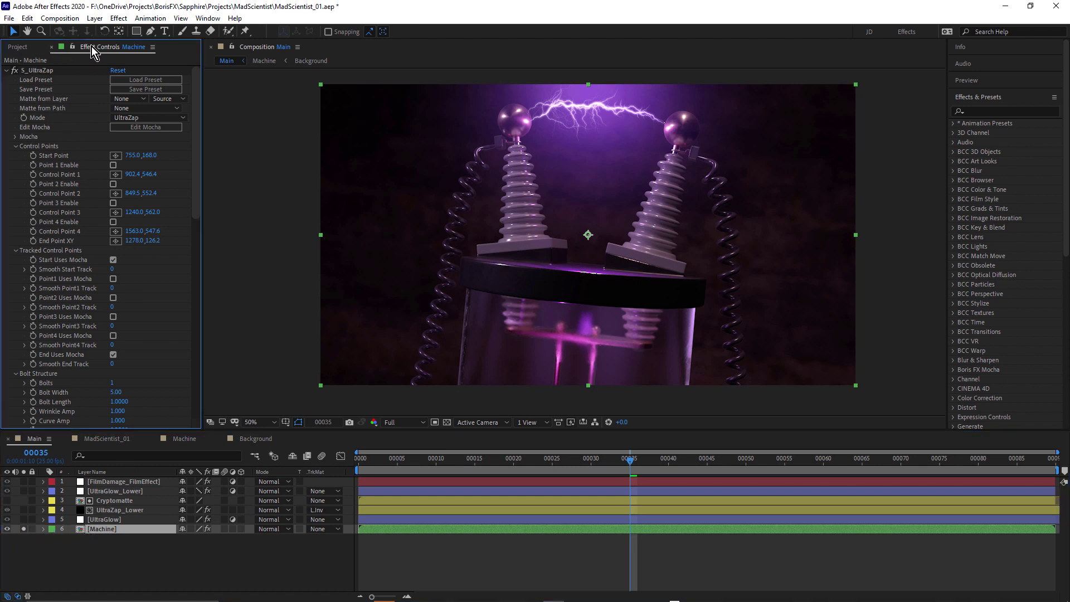
click(9, 71)
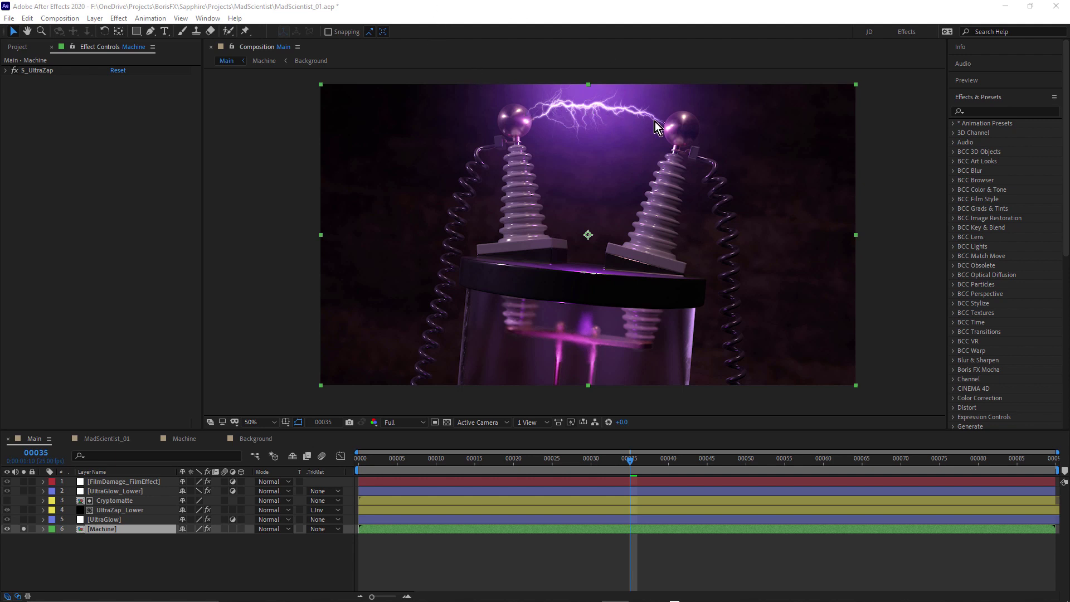
click(4, 71)
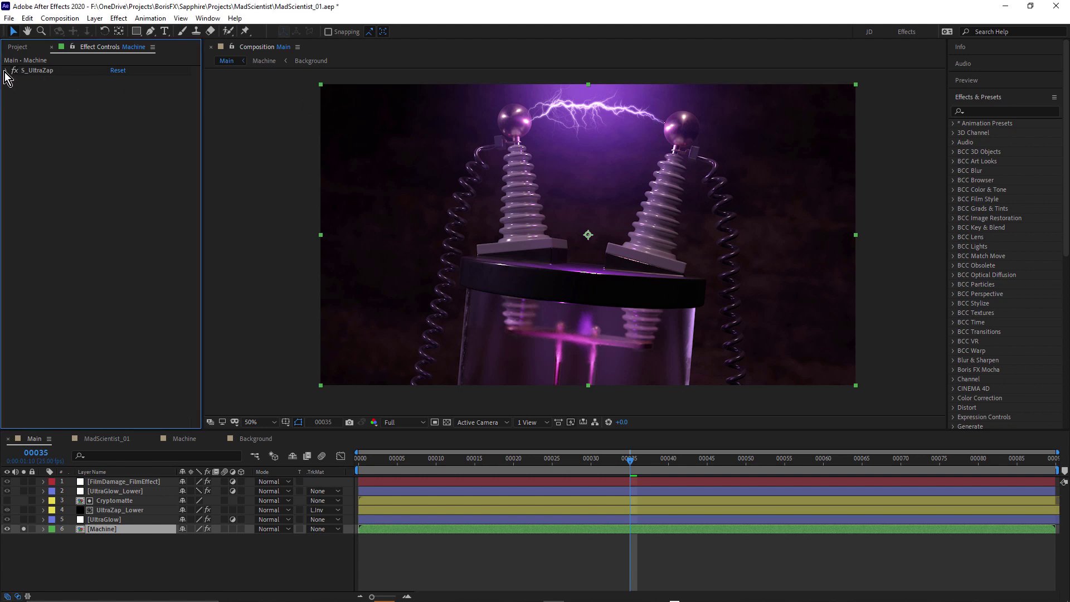
click(6, 70)
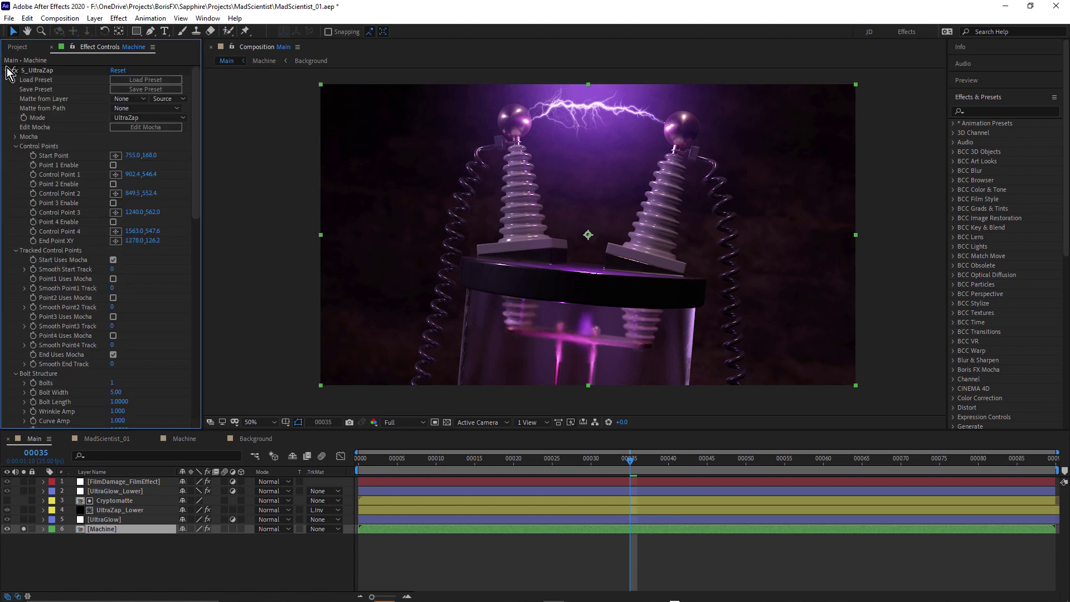
Browse the S_UltraZap presets and review the Mad Scientist preset without loading it.
click(148, 79)
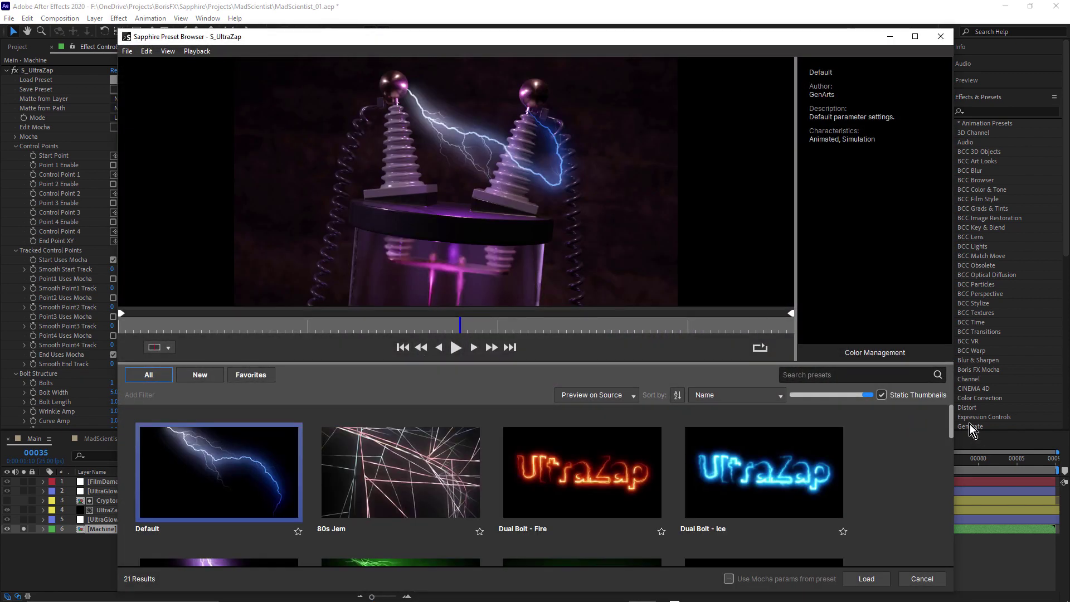
drag(951, 426, 942, 478)
click(760, 447)
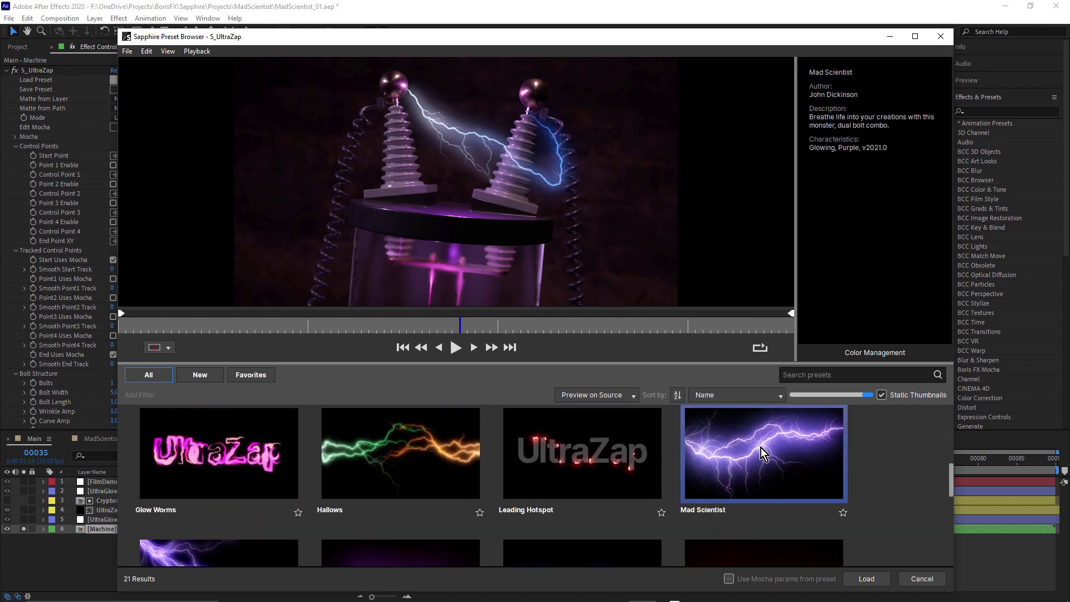
click(923, 580)
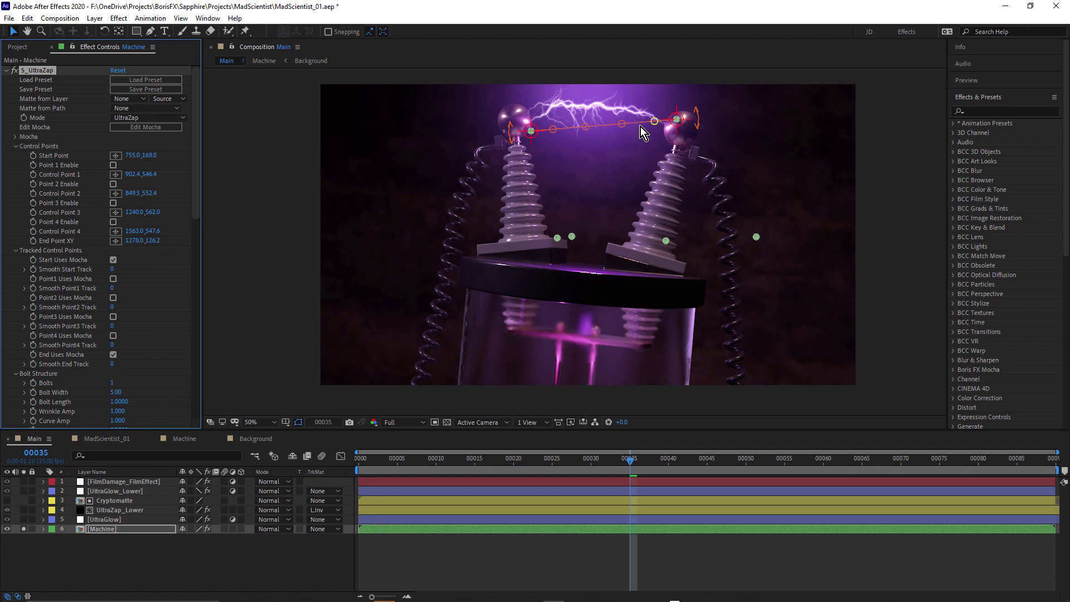
Inspect the StartPoint and EndPoint trackers on the metal spheres in Sapphire Mocha and close it without saving.
scroll(548, 118, up, 2)
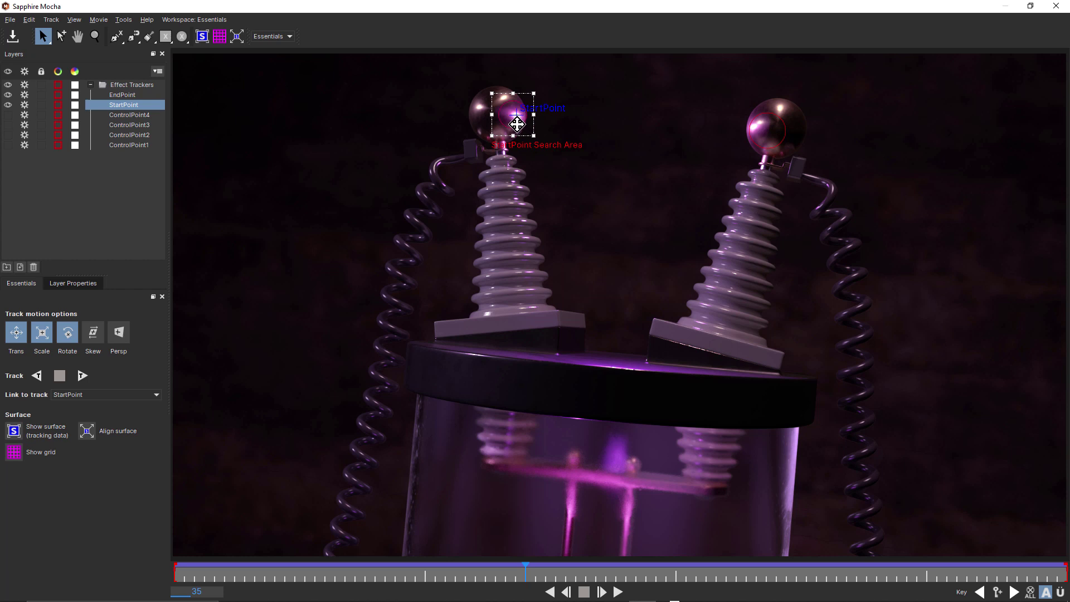
click(768, 119)
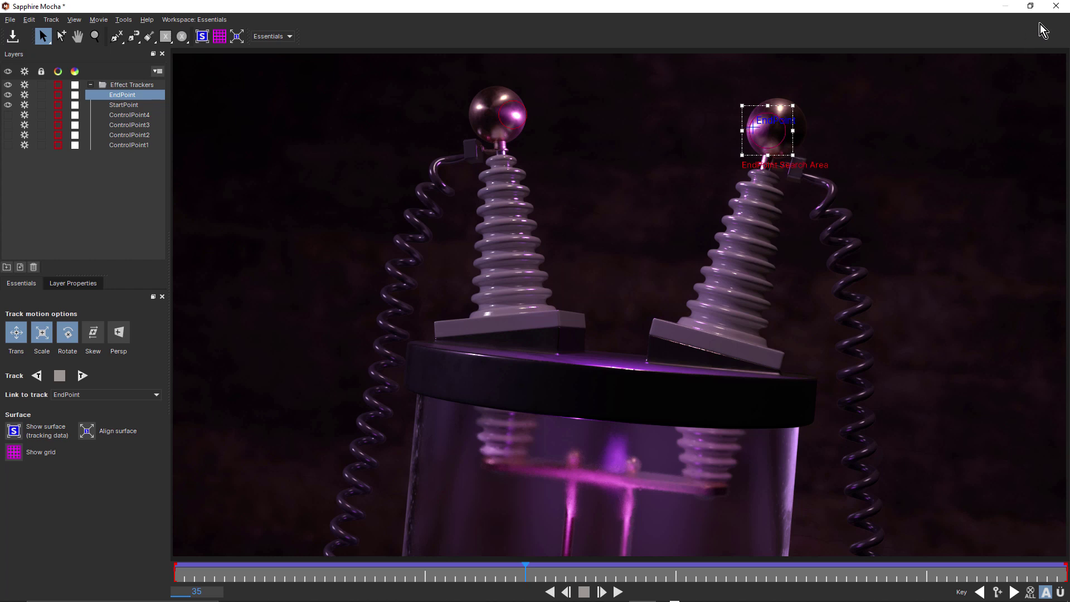
click(1056, 6)
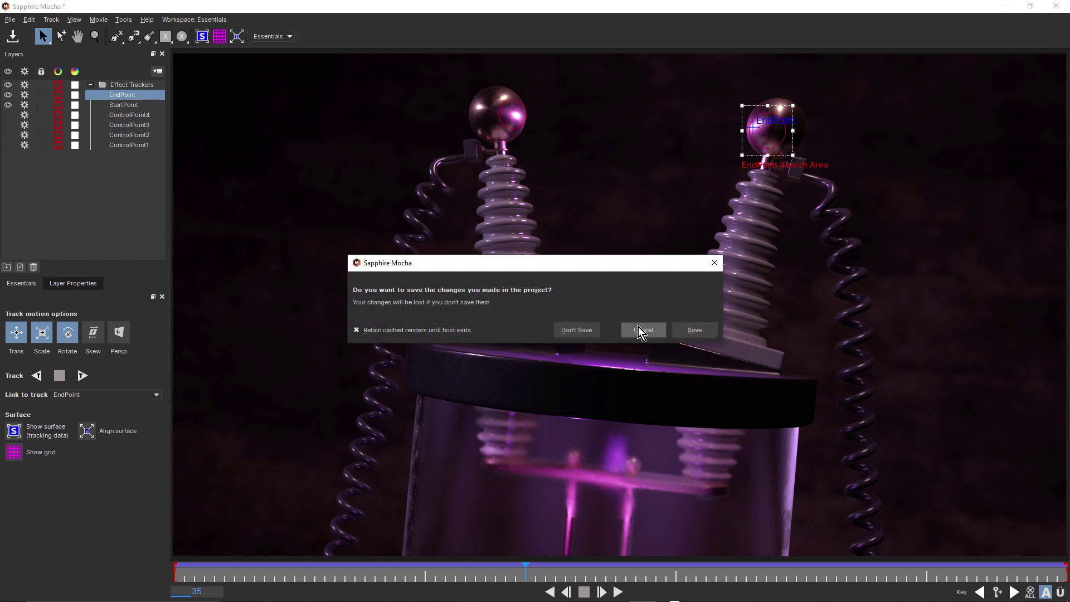
click(579, 330)
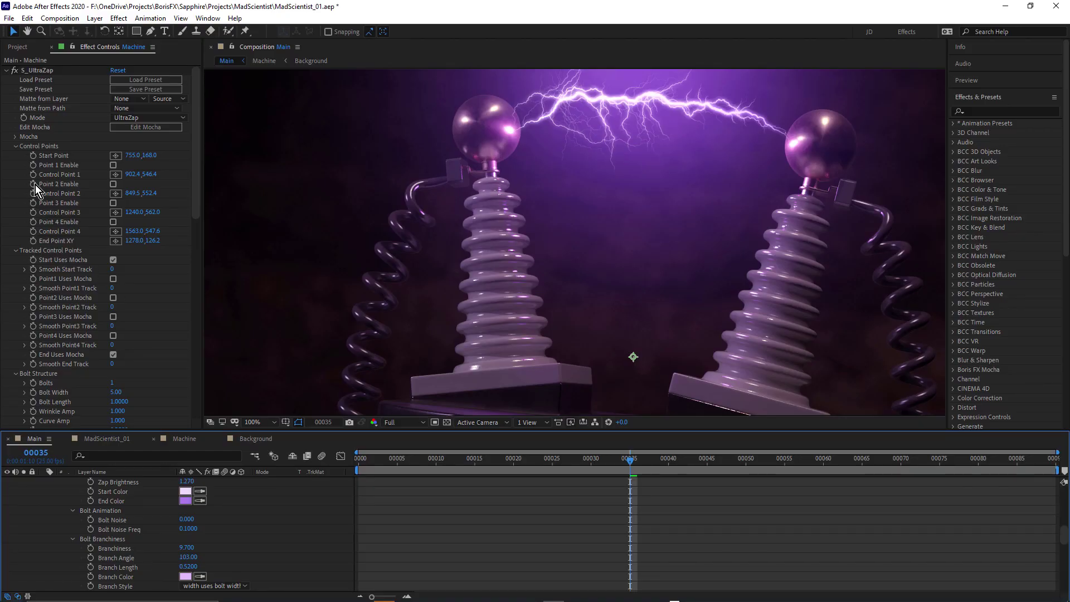
Collapse the Control Points, Tracked Control Points, Bolt Structure and Bolt Animation groups and examine the lightning bolt with its UltraGlow settings.
click(16, 149)
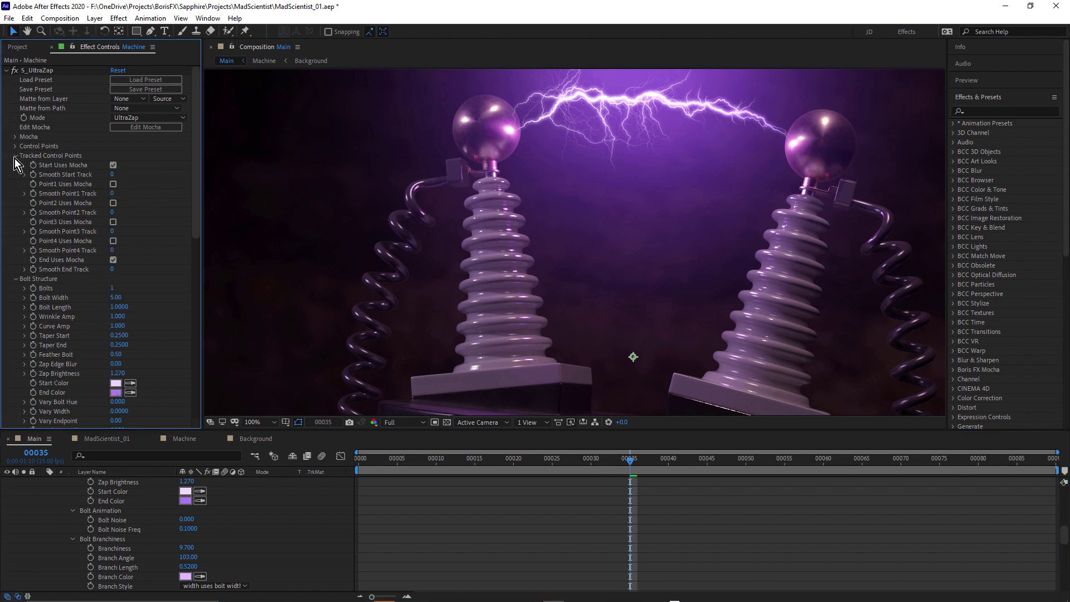
click(15, 156)
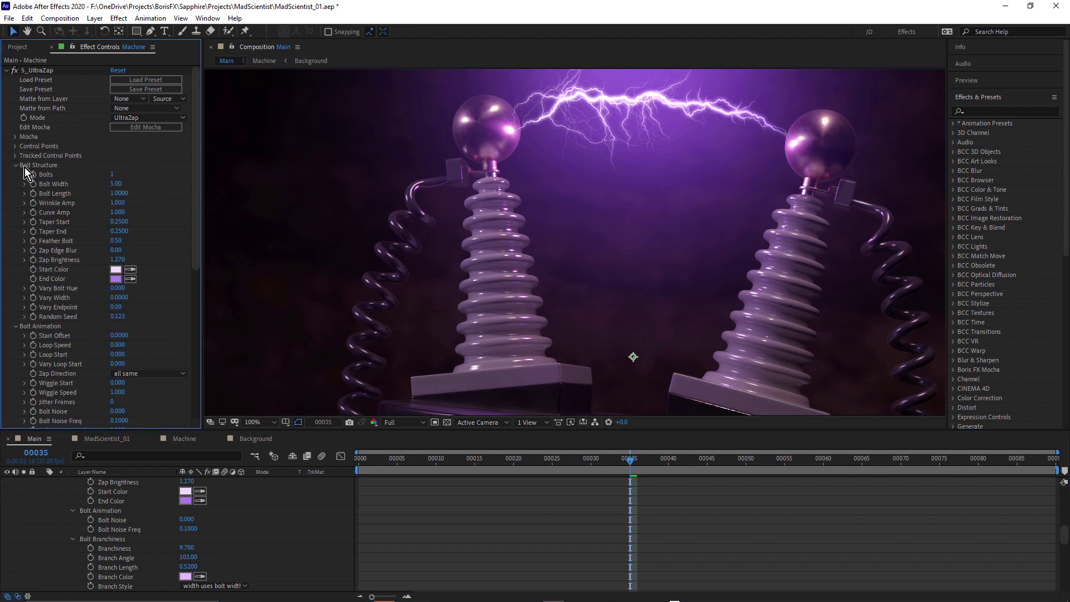
click(15, 165)
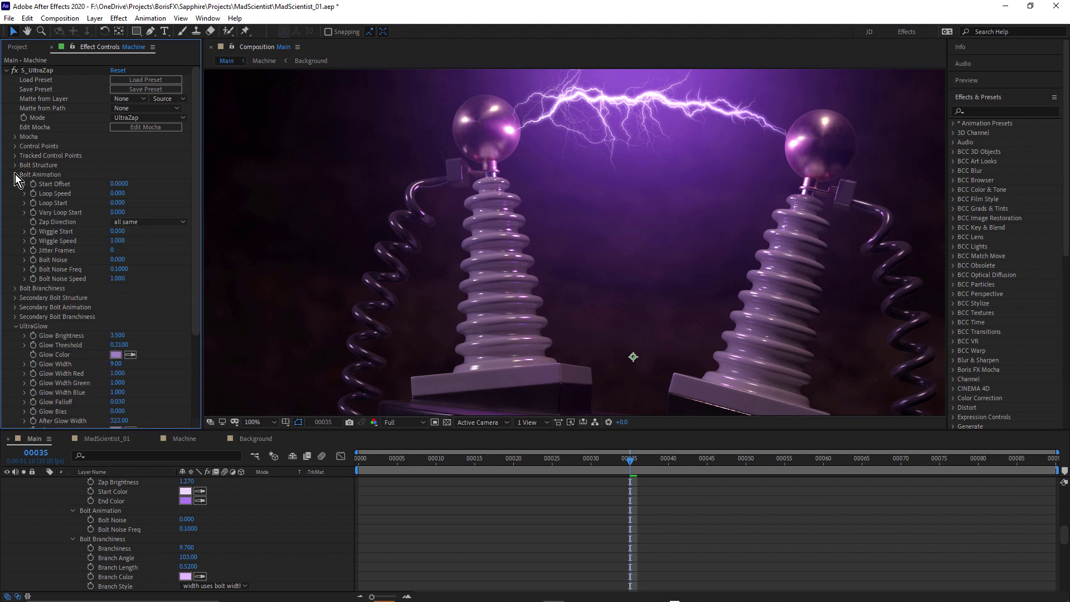
click(15, 174)
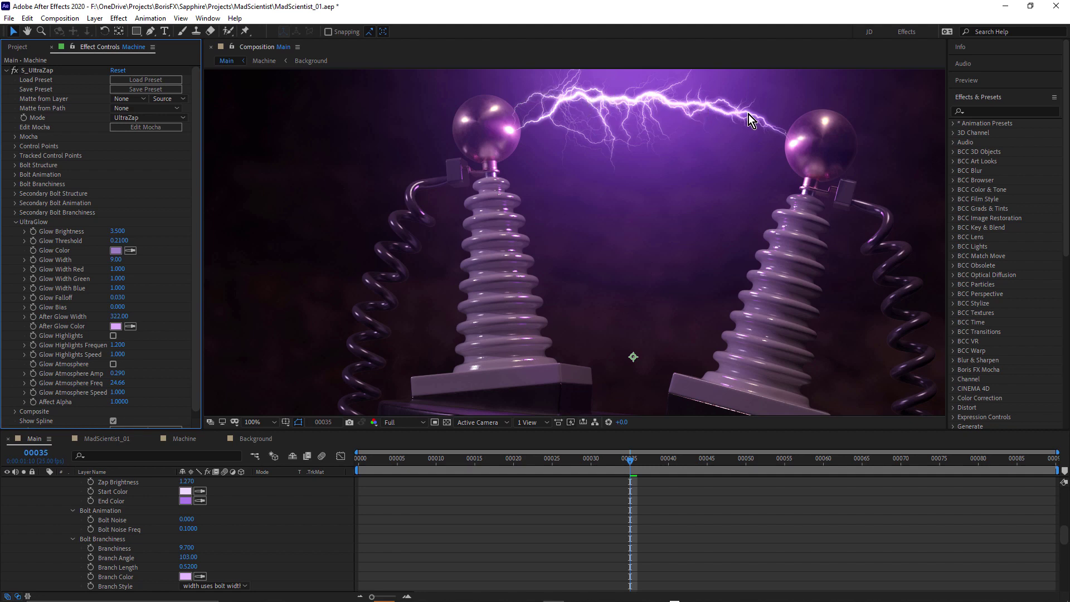
scroll(588, 98, up, 2)
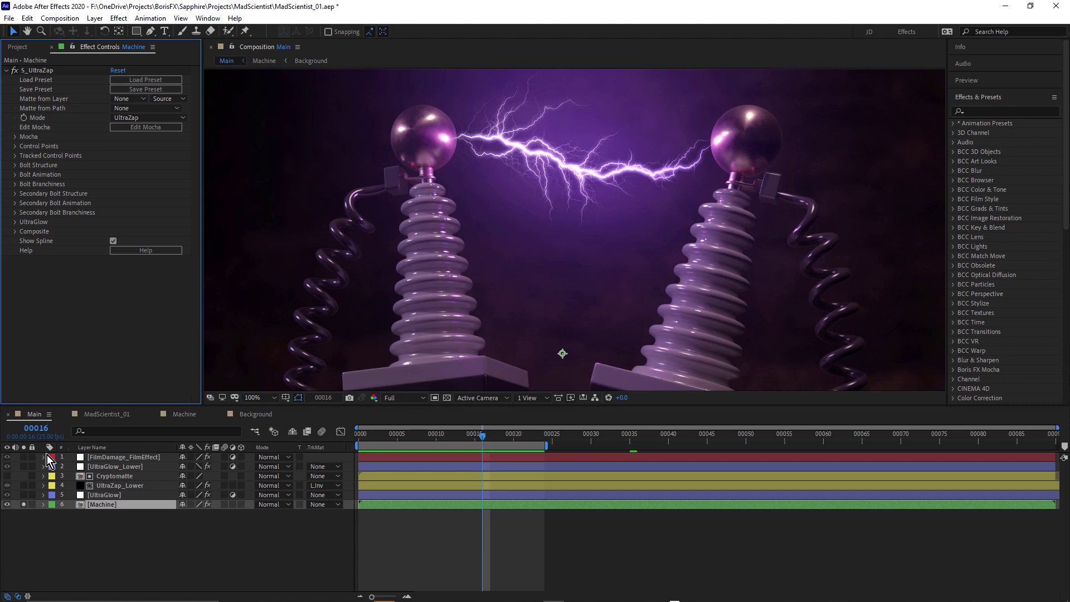
Expand the UltraGlow group of the Machine layer's S_UltraZap effect and examine the lightning bolt's glow up close.
click(25, 497)
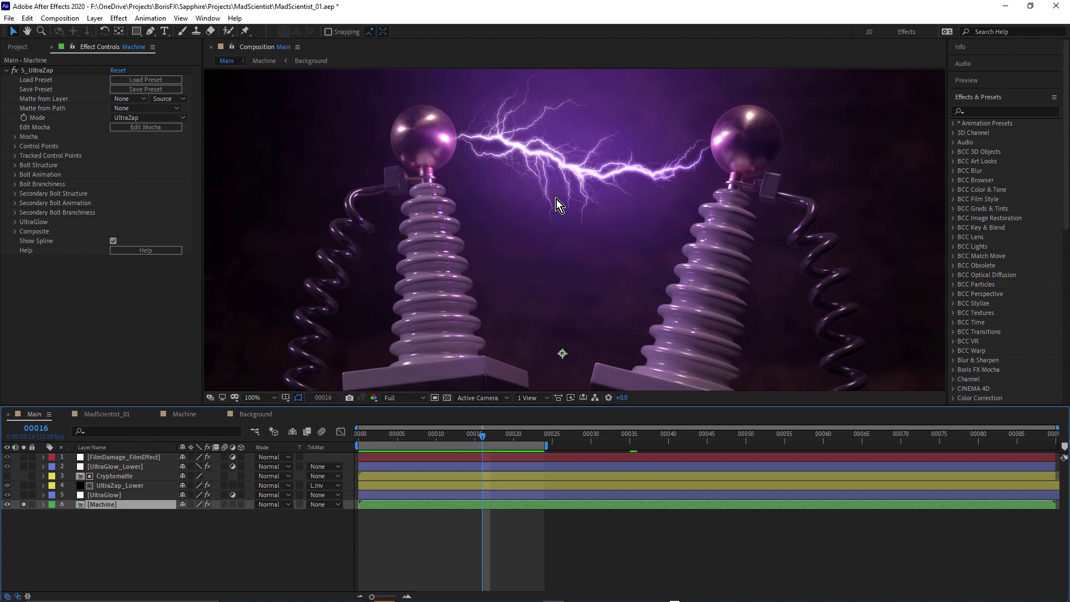
scroll(582, 172, up, 2)
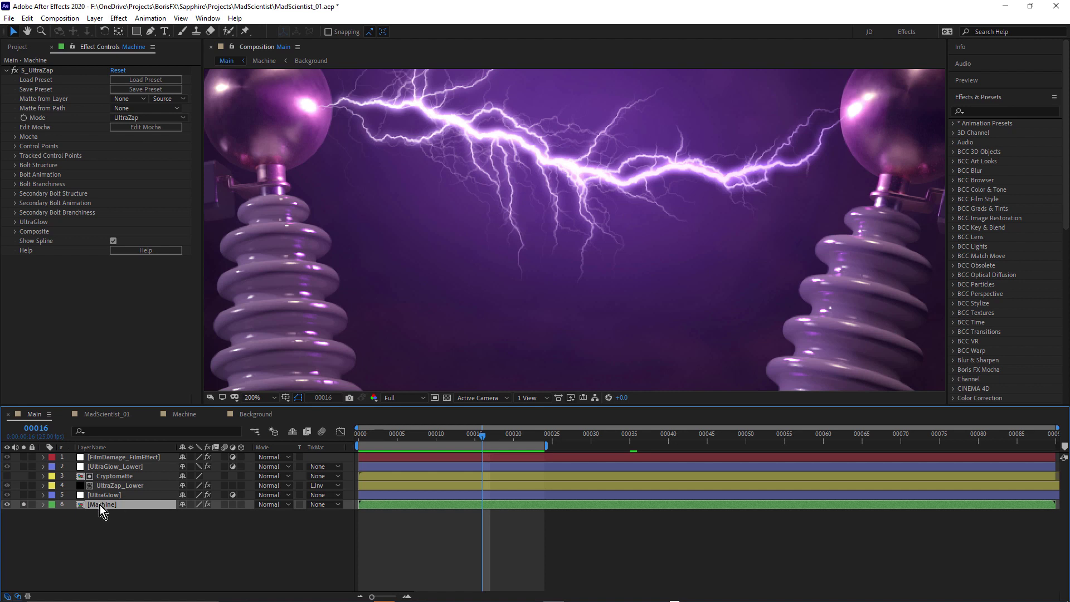
click(15, 224)
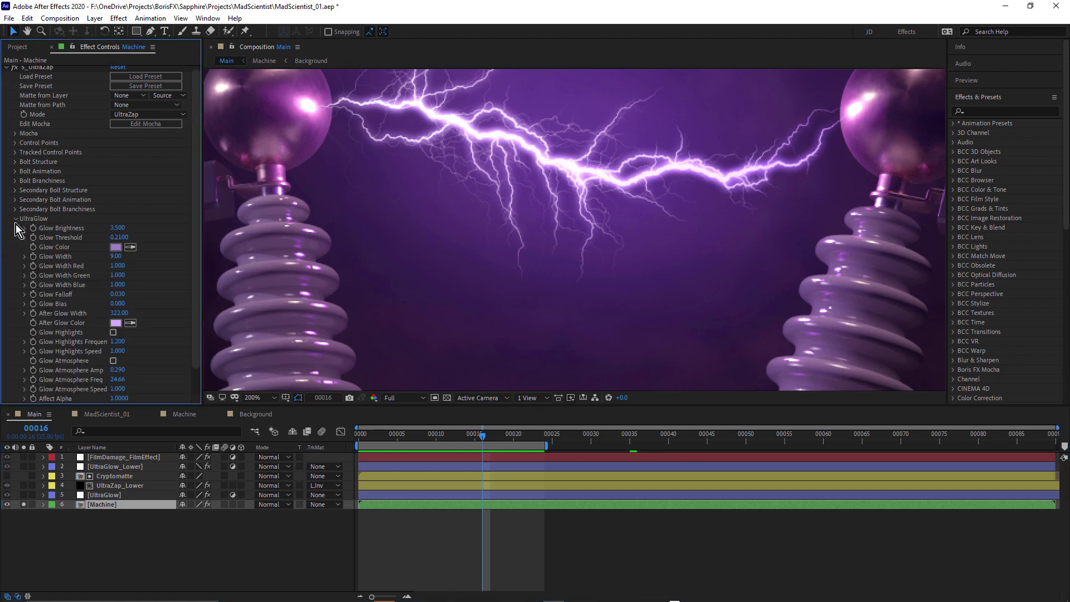
drag(195, 219, 199, 310)
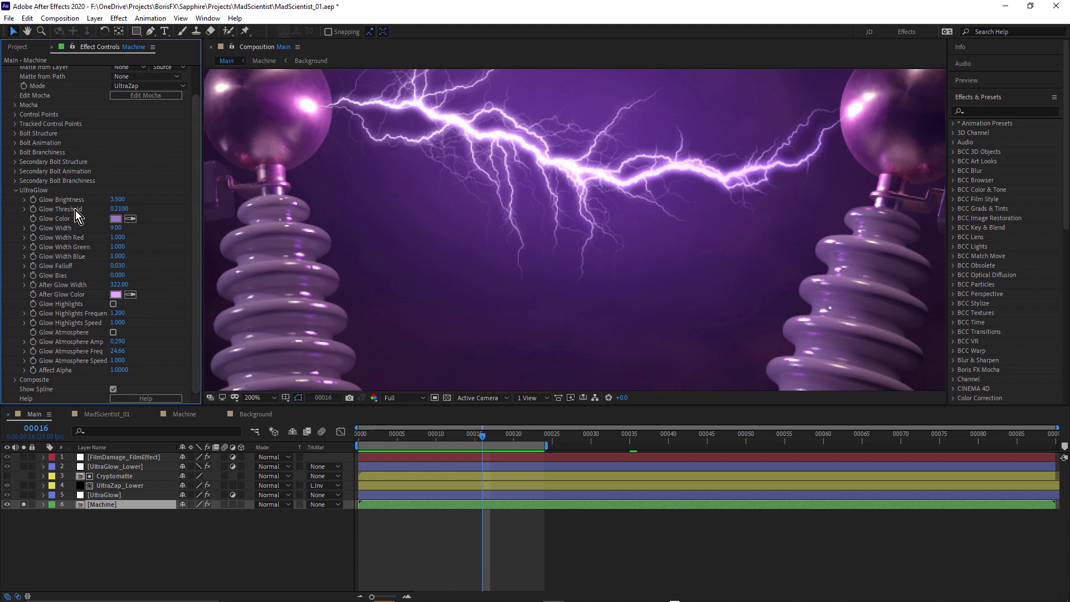
Try S_UltraZap Glow Width values of 54 and 0 on the bolt, and restore the width to 9.
click(109, 228)
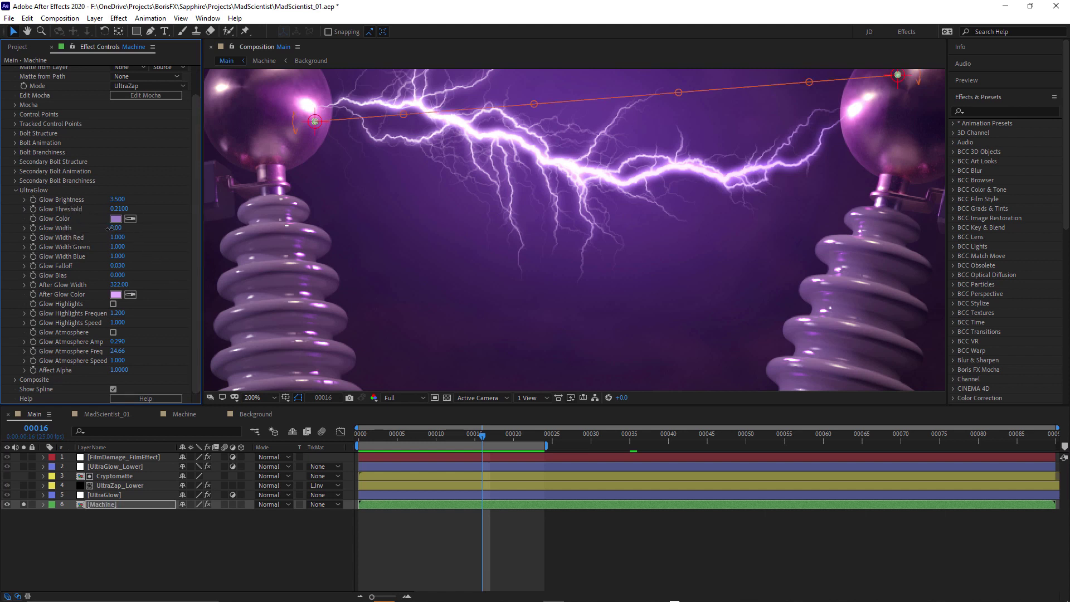
drag(107, 229, 137, 229)
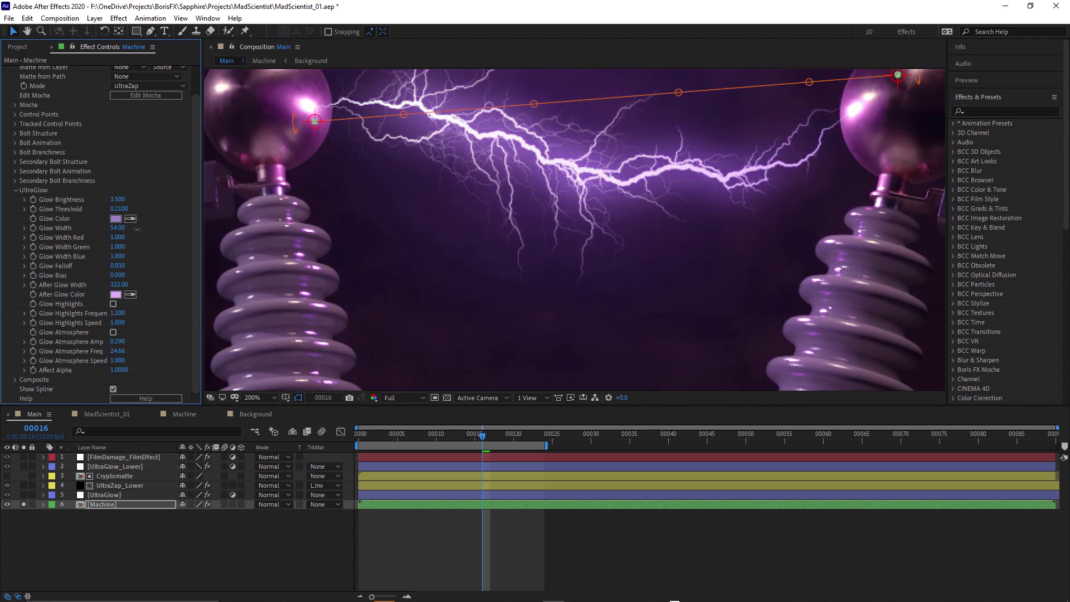
drag(137, 229, 125, 234)
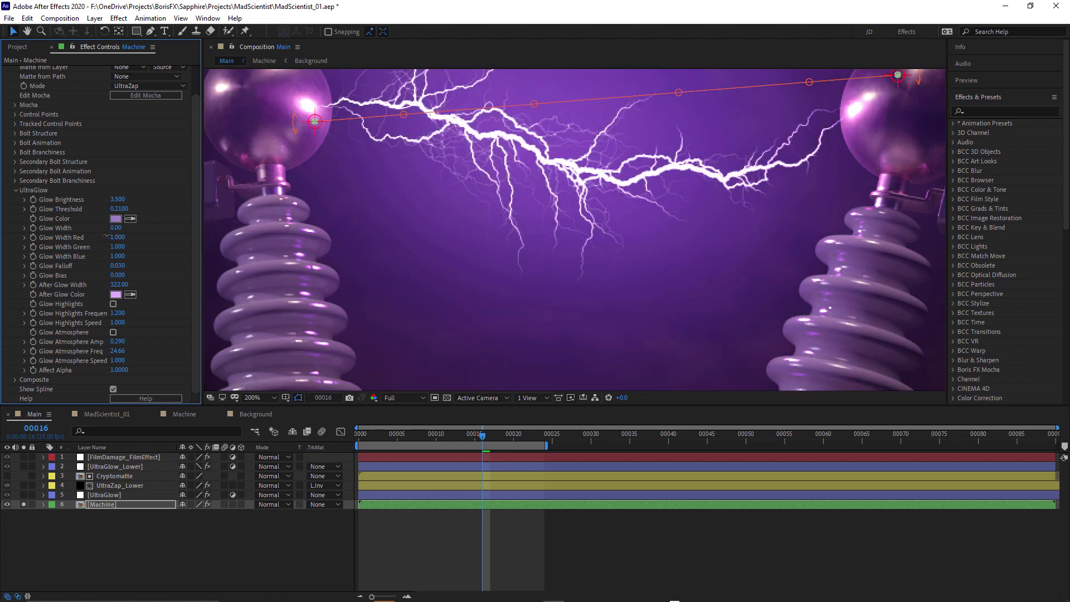
drag(107, 237, 123, 236)
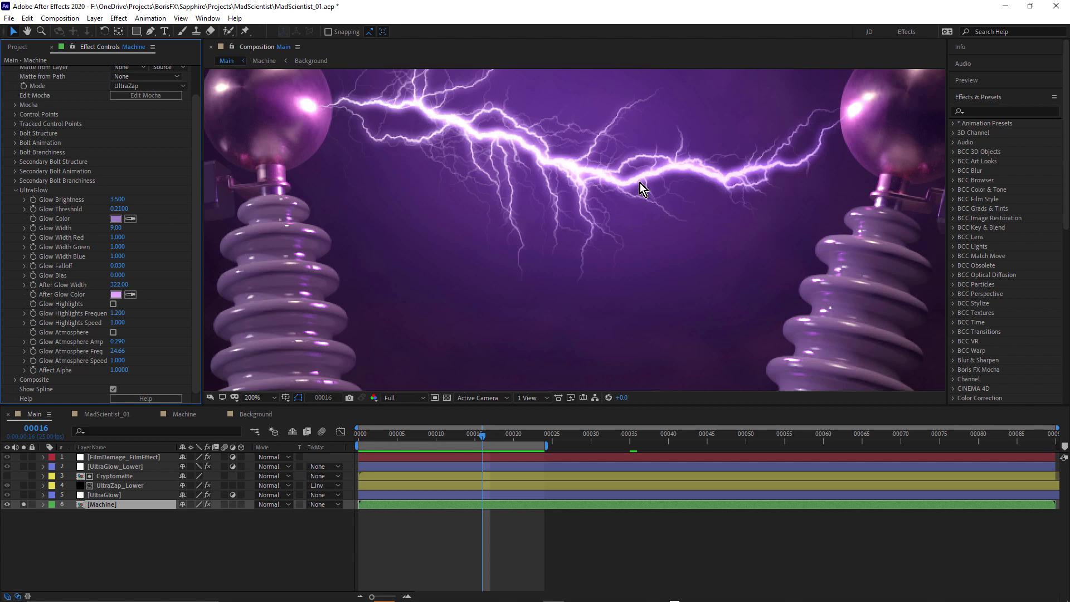
Solo the UltraGlow layer along with Machine and examine its glow on the lightning and metal spheres.
click(111, 496)
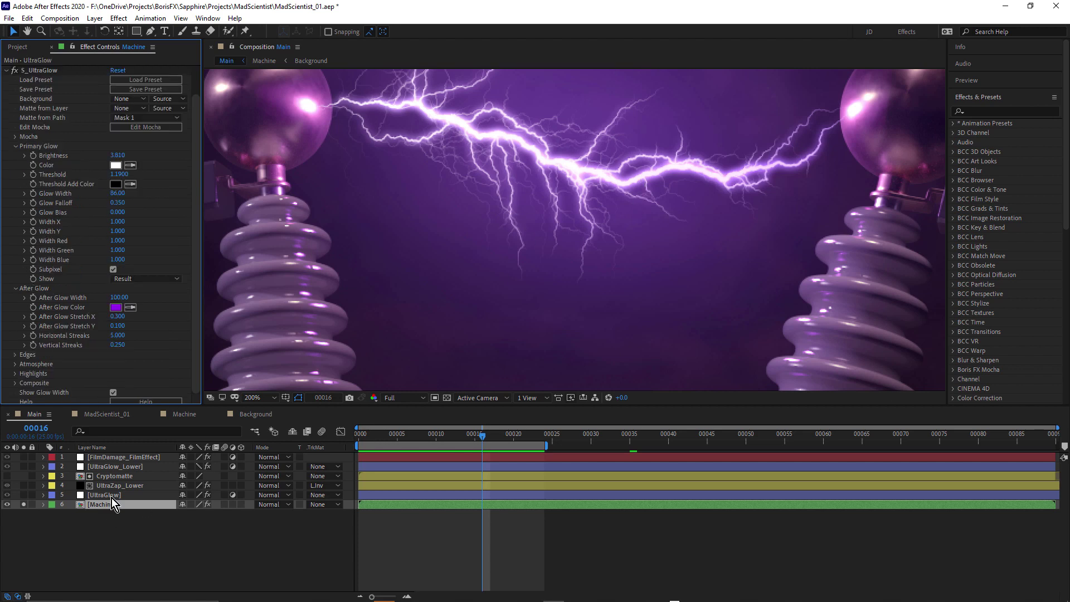
click(23, 495)
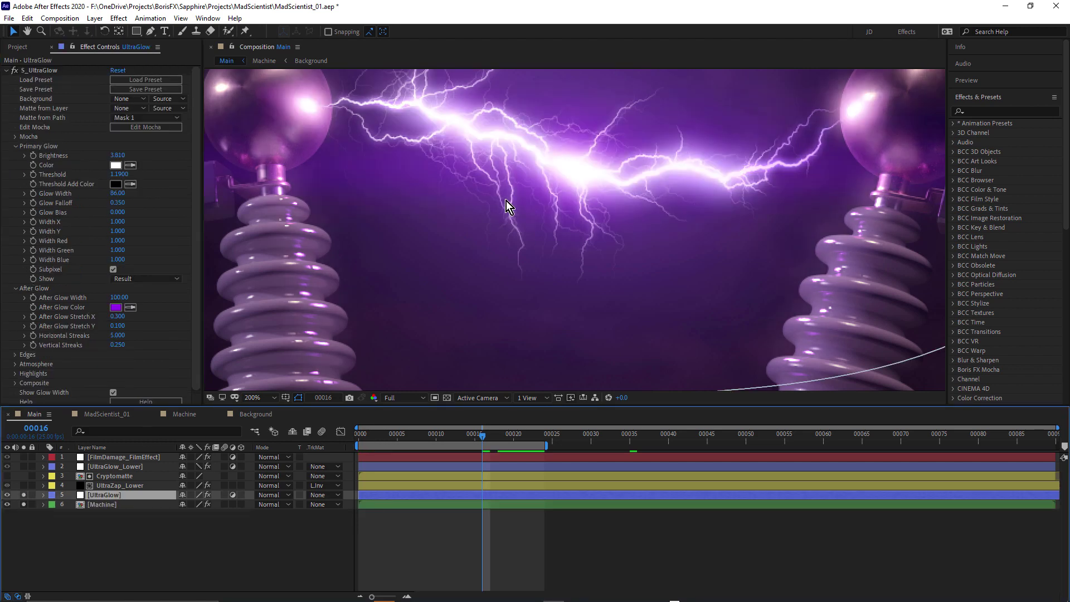
key(comma)
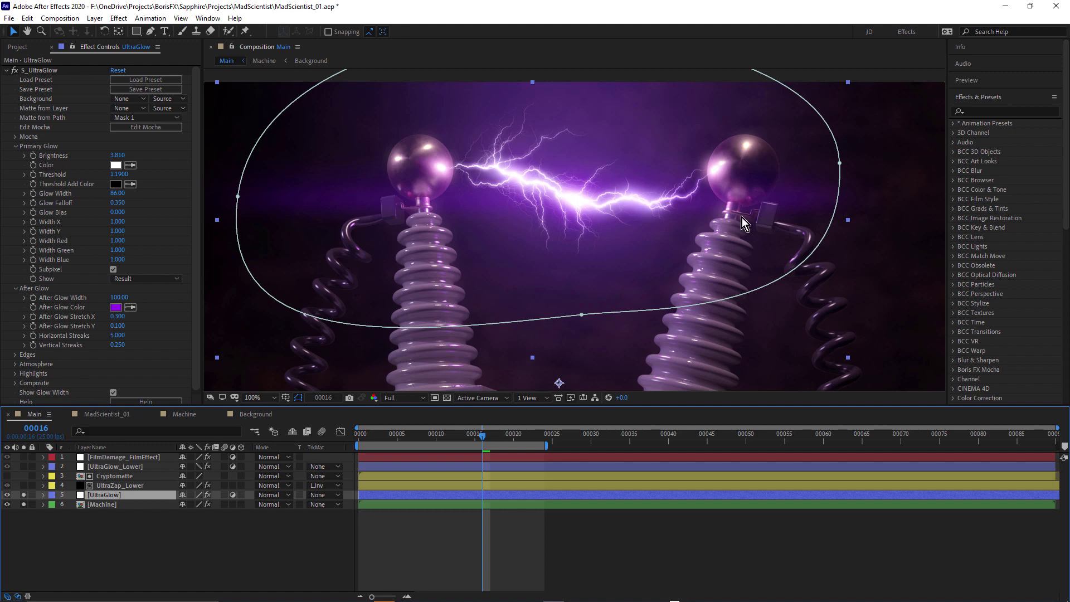
scroll(738, 162, up, 1)
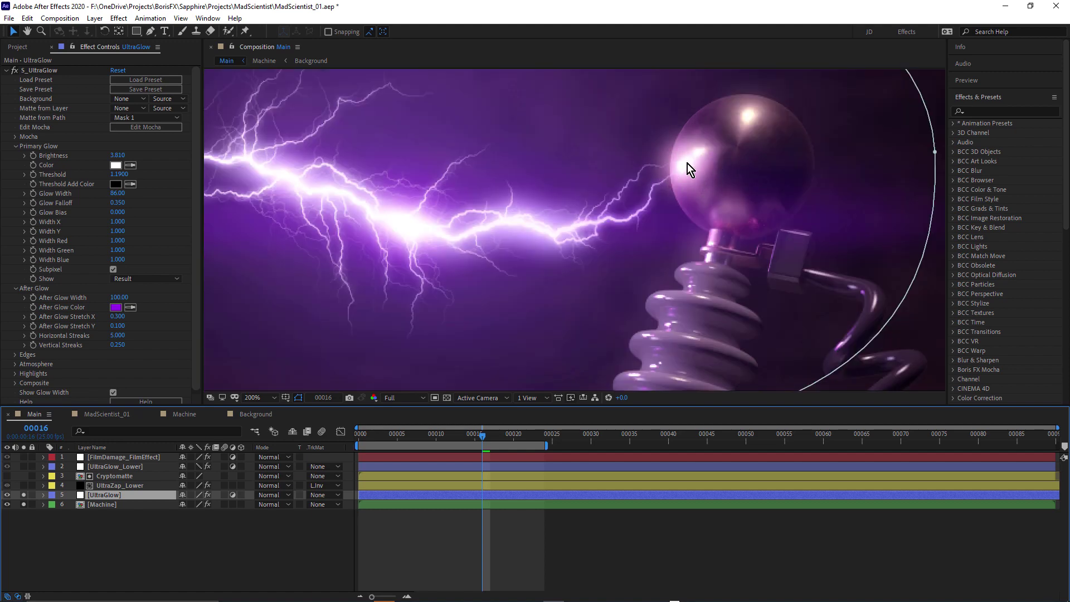
scroll(687, 162, down, 1)
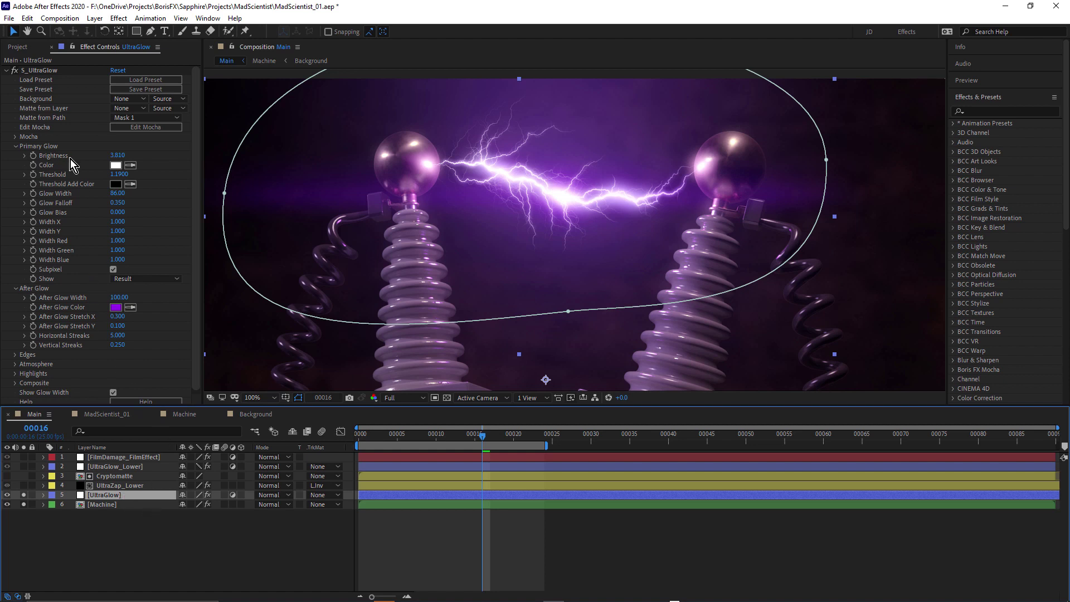
Collapse the Primary Glow group, try resetting the After Glow's Horizontal Streaks, and undo the reset.
click(15, 146)
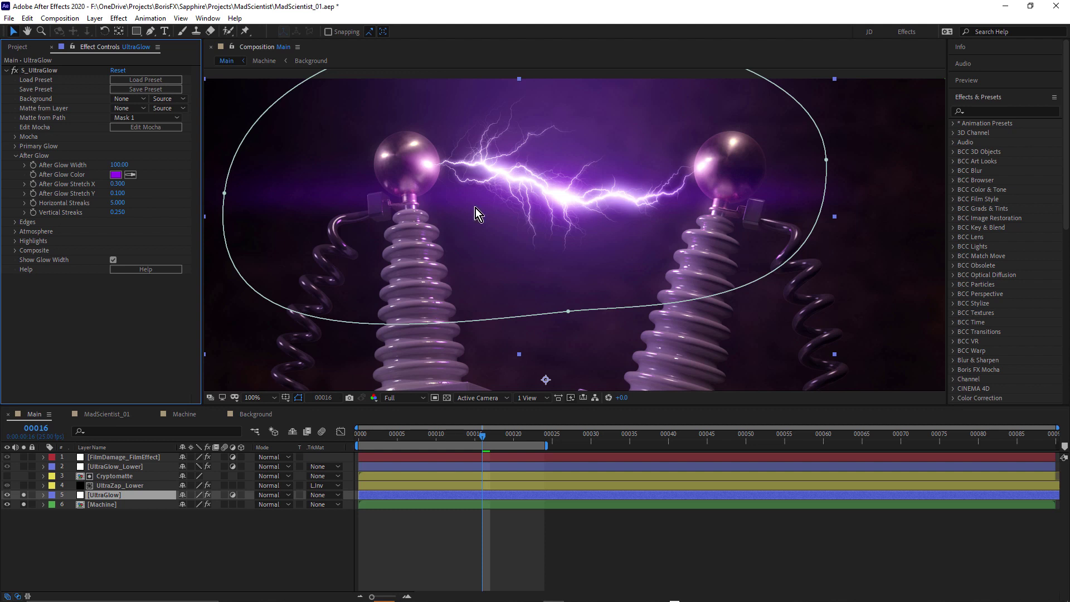
right_click(74, 205)
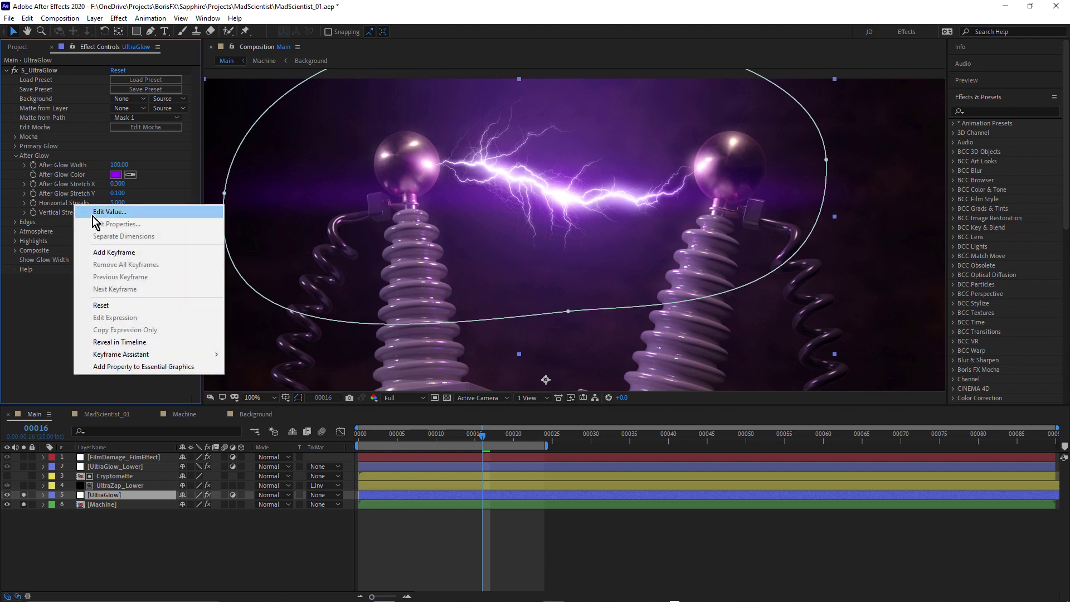
click(108, 305)
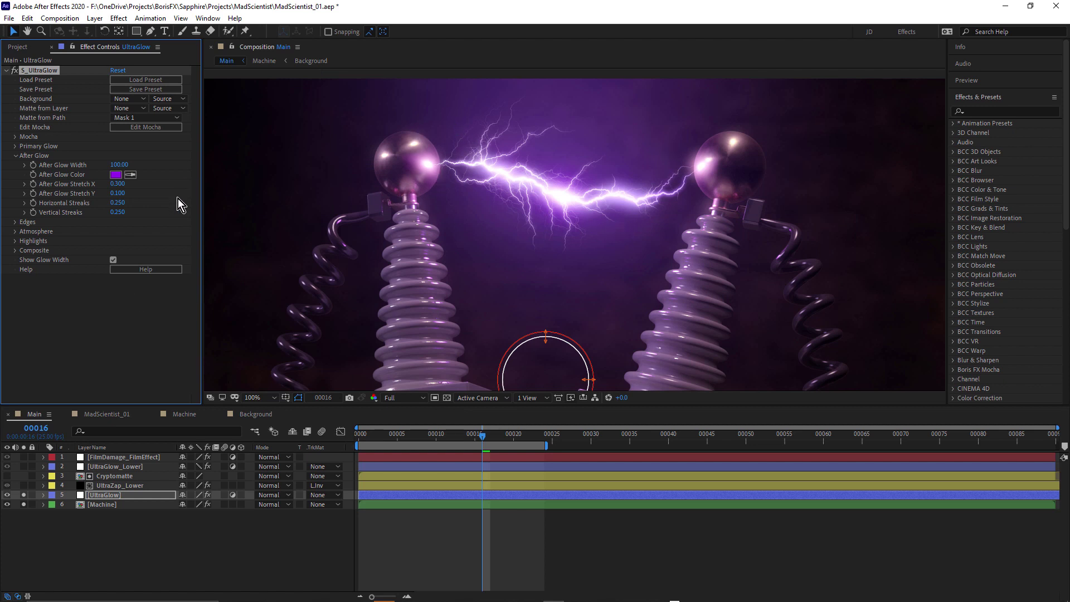
key(ctrl+z)
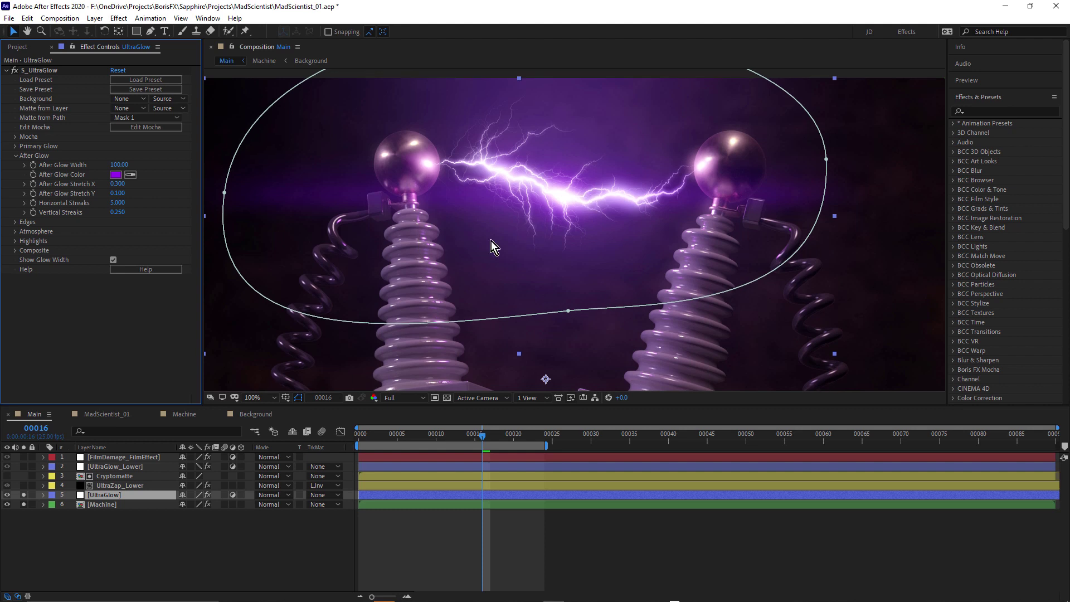
Toggle the UltraGlow layer's solo state to compare the shot with and without the extra glow.
click(25, 497)
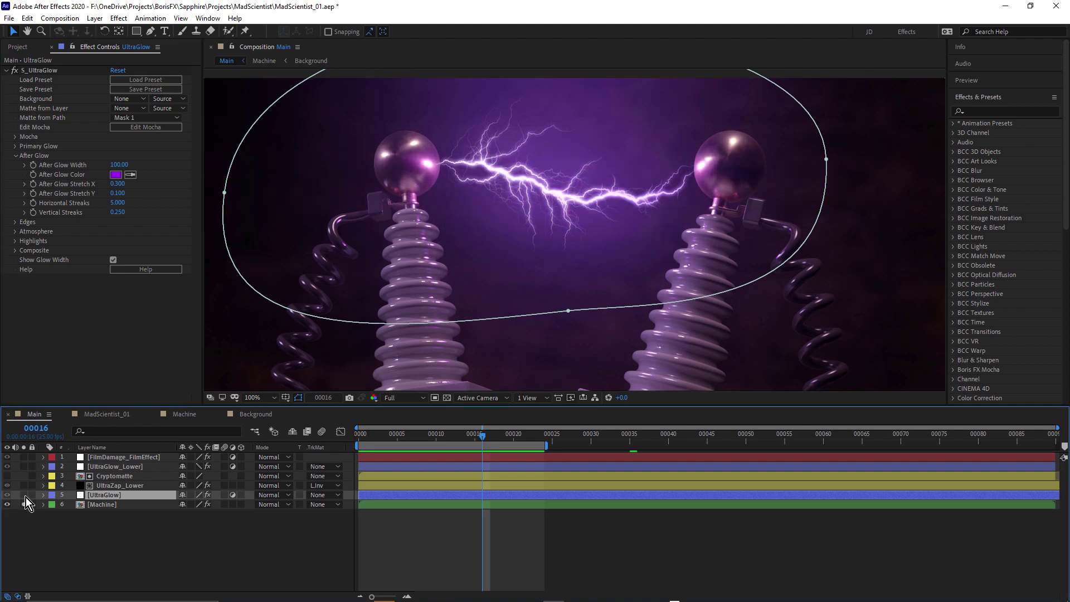
click(26, 497)
click(25, 497)
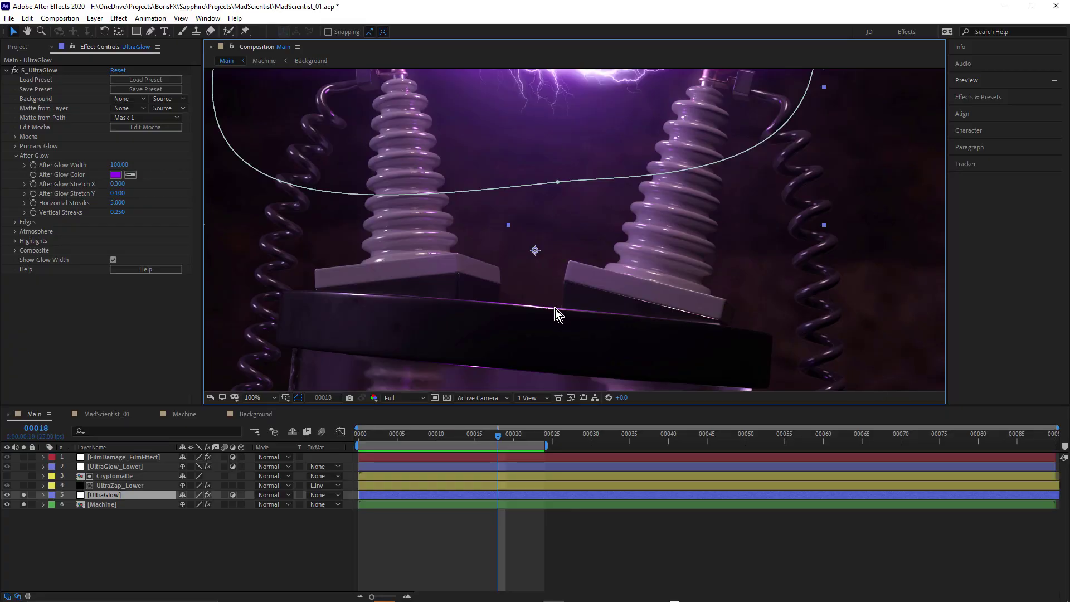
Frame the lower glass chamber and isolate UltraZap_Lower by soloing it and unsoloing UltraGlow and Machine.
drag(558, 333, 578, 176)
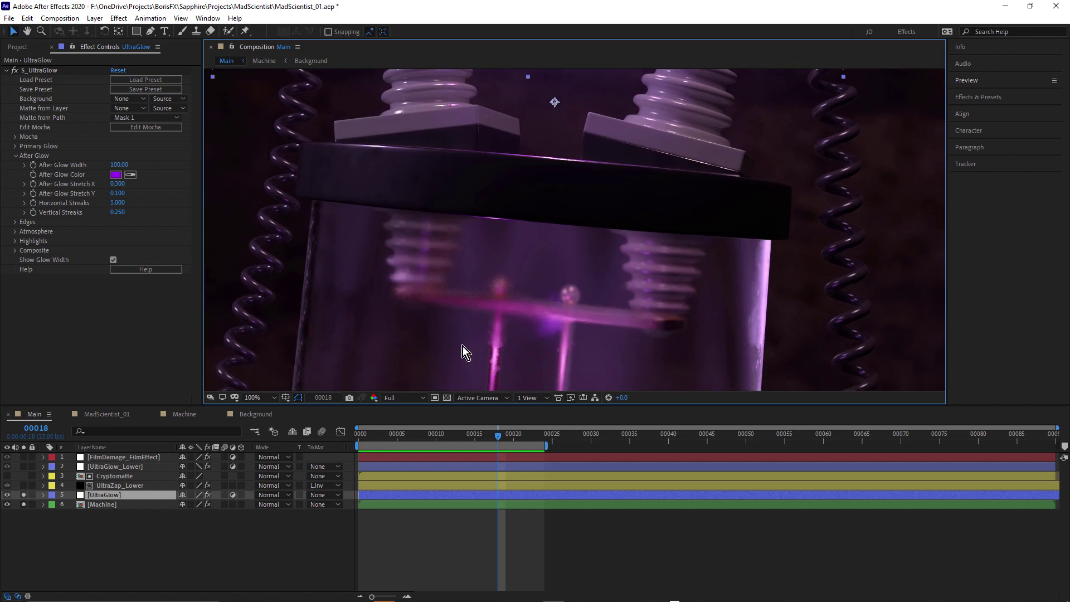
click(24, 485)
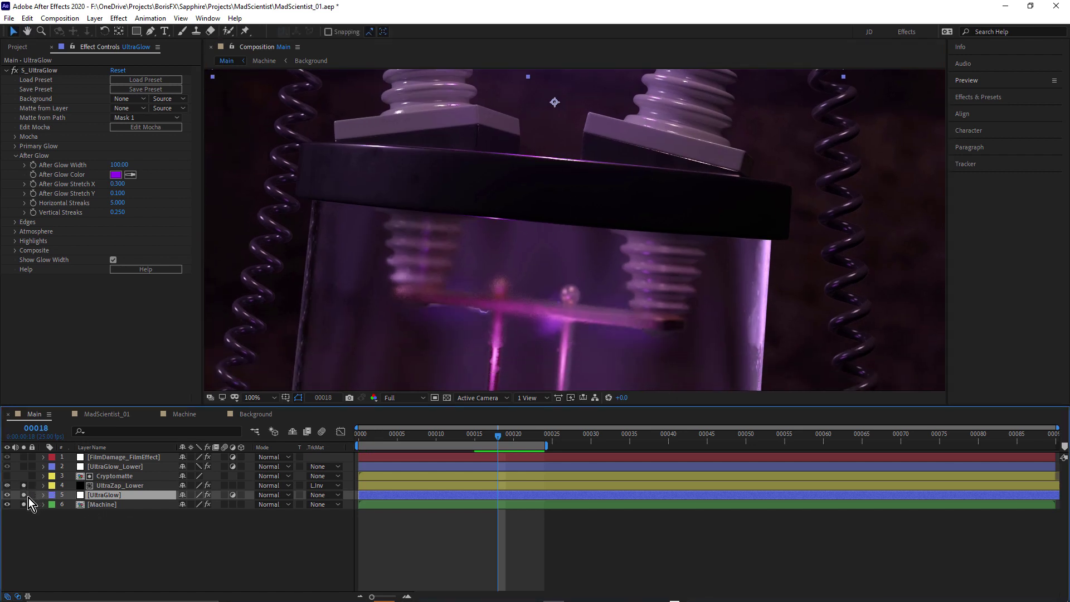
drag(25, 495, 23, 505)
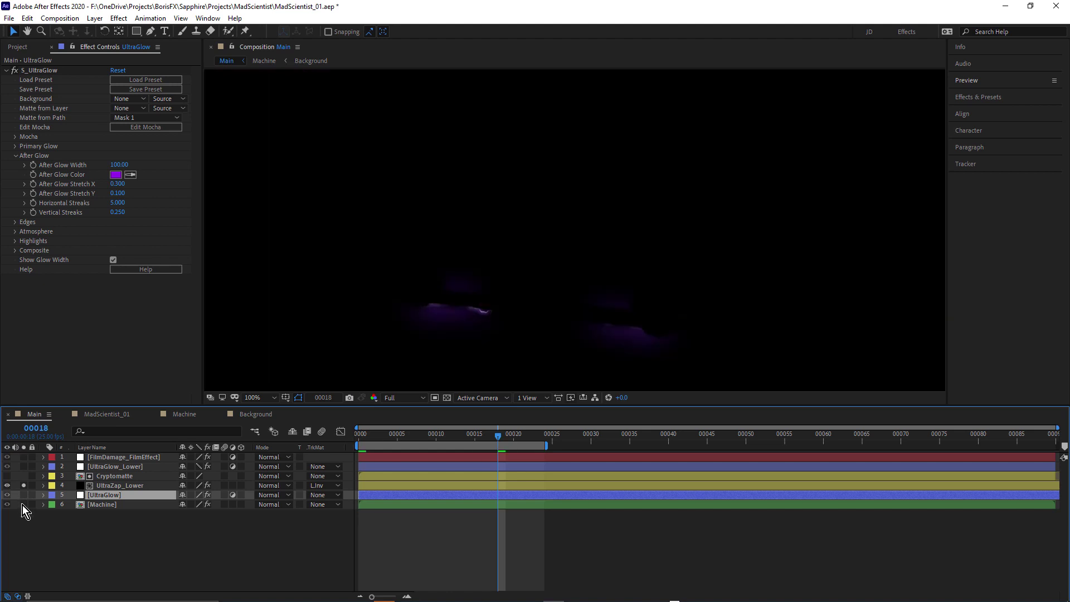
Remove the Luma Inverted Cryptomatte track matte from the UltraZap_Lower layer.
click(112, 477)
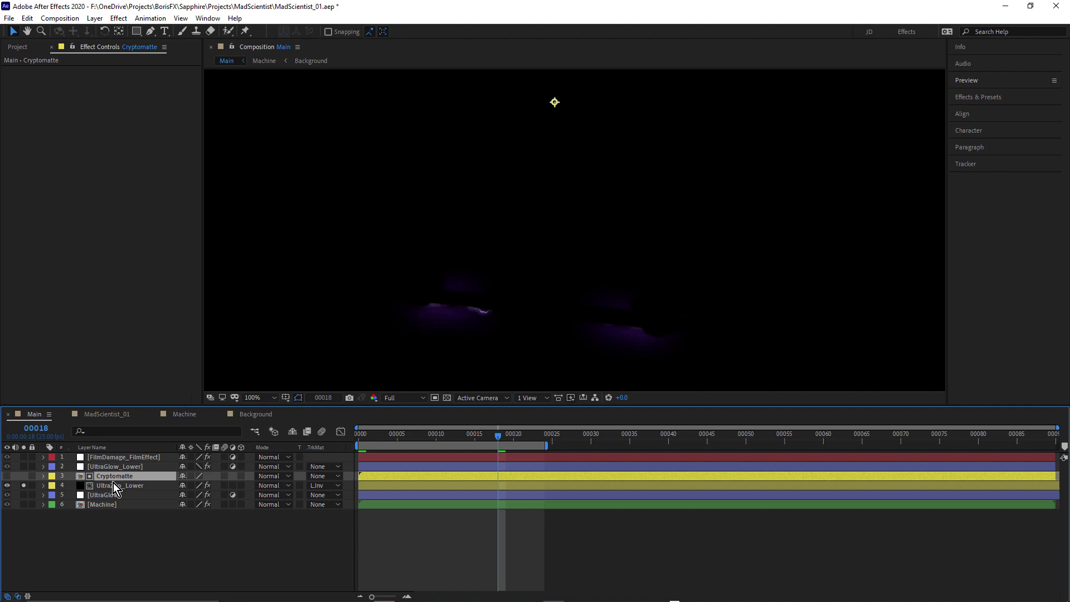
click(329, 487)
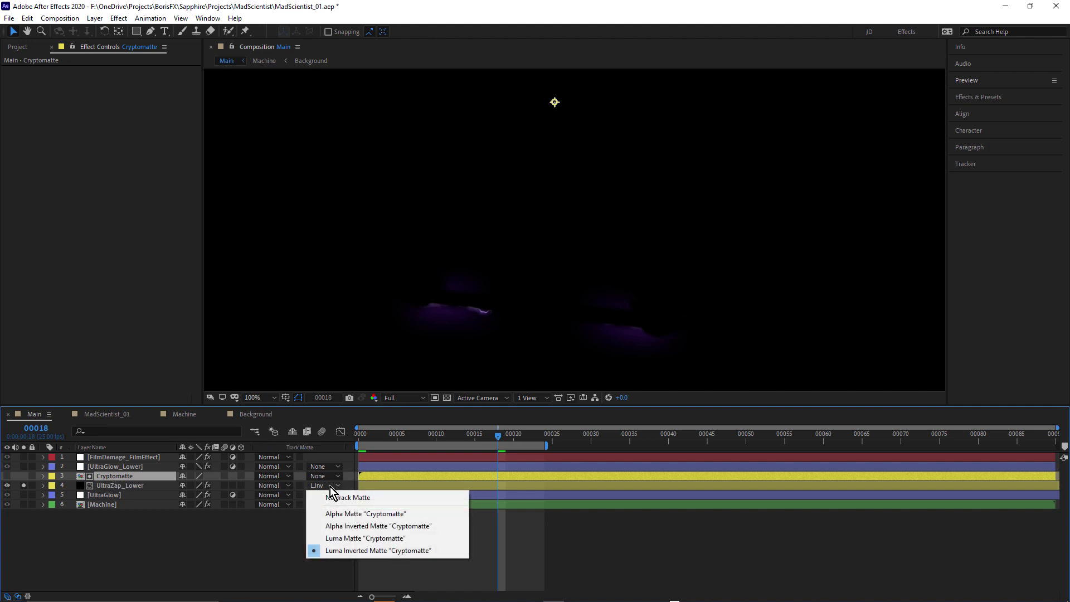
click(337, 497)
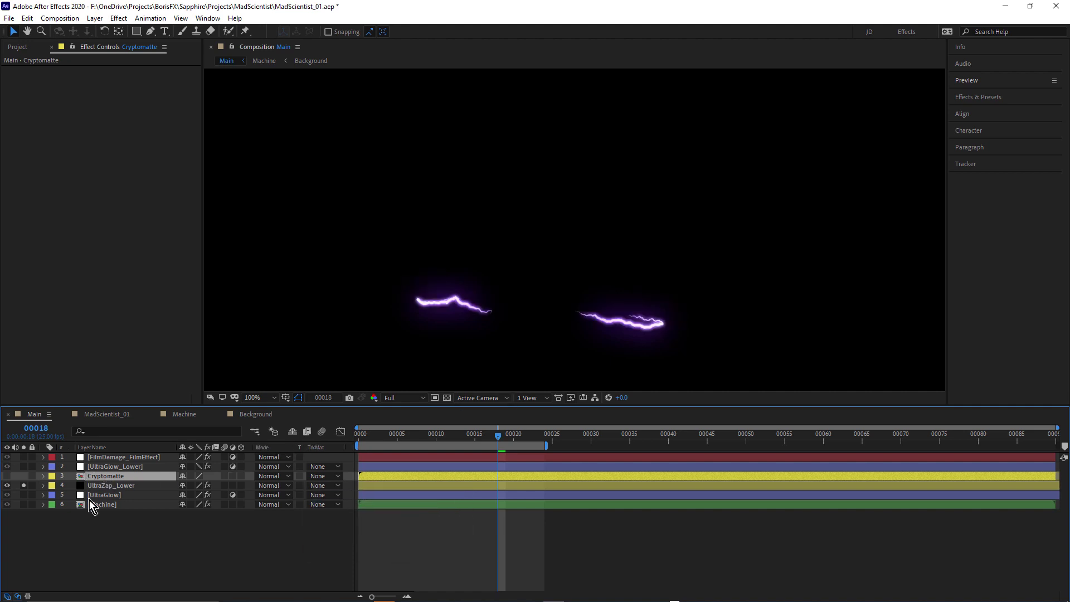
Select UltraZap_Lower, expand its S_UltraZap effect and review the two mask paths with the bolt structure, animation and branchiness settings.
click(106, 487)
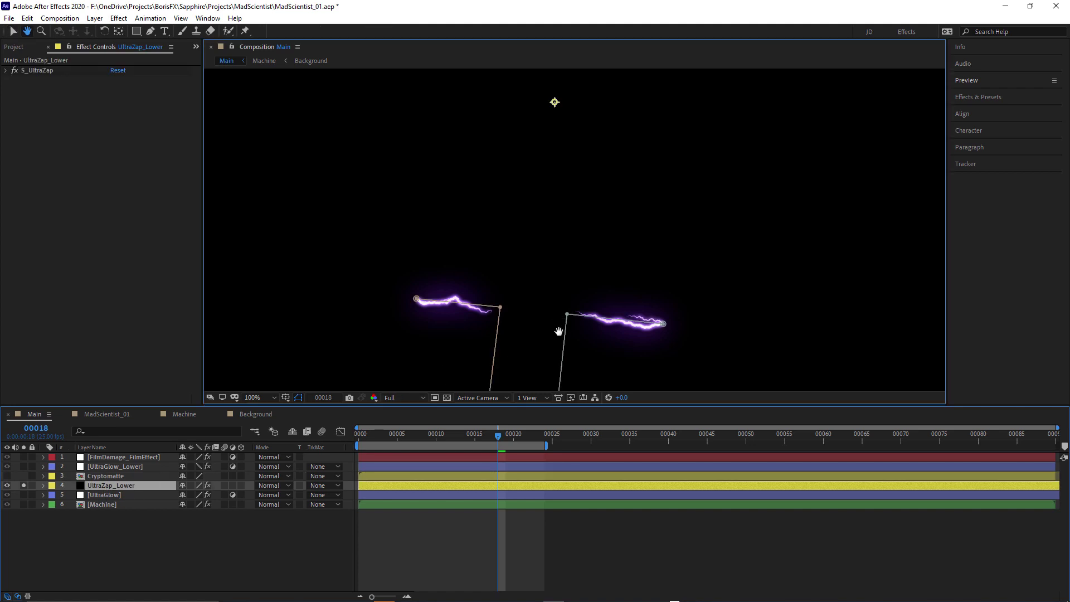
drag(557, 329, 545, 202)
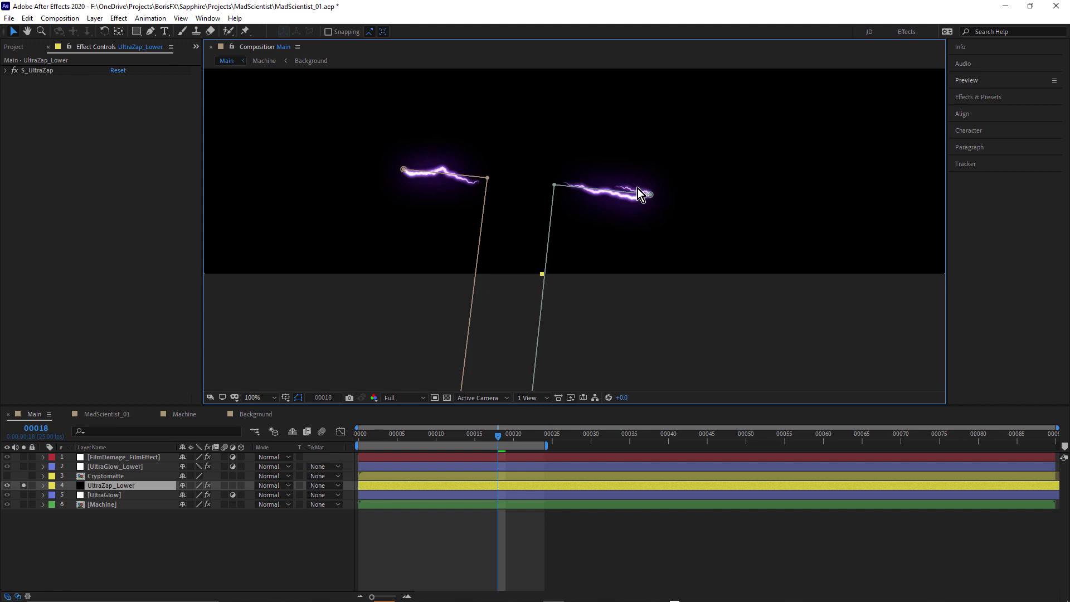
click(6, 71)
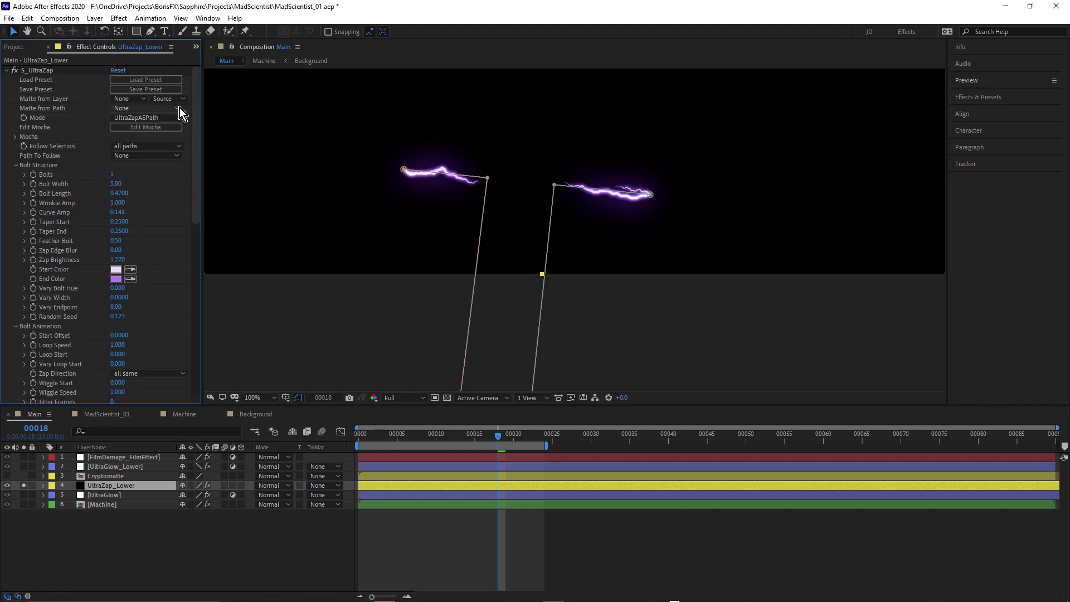
drag(196, 105, 198, 192)
scroll(196, 193, down, 1)
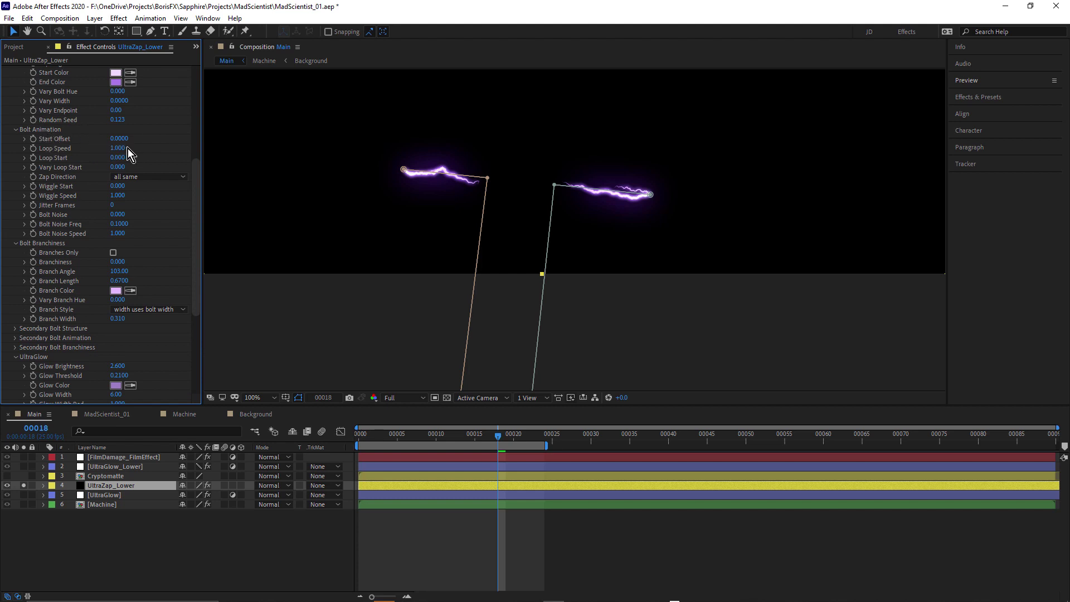
Hide the layer controls, preview the lower bolts' animation, and check the Follow Selection options without changing them.
key(ctrl+shift+h)
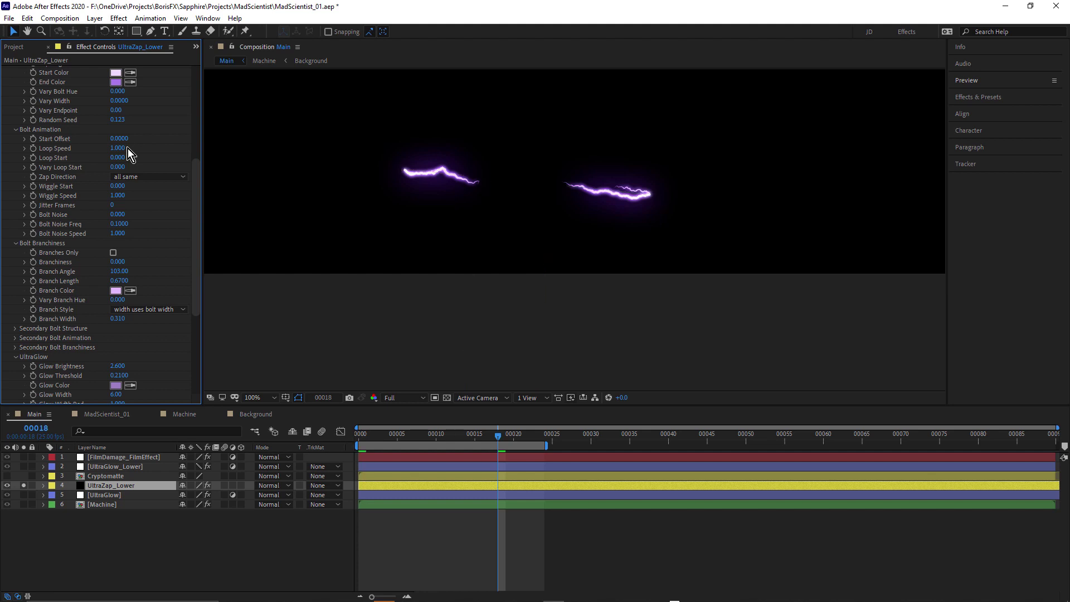
key(space)
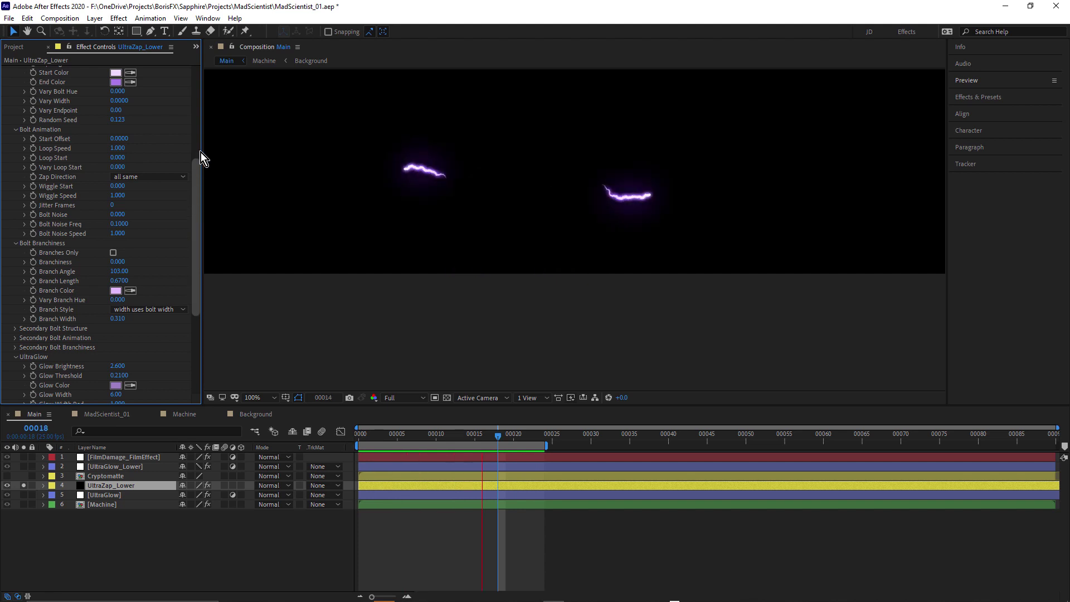
drag(200, 158, 196, 85)
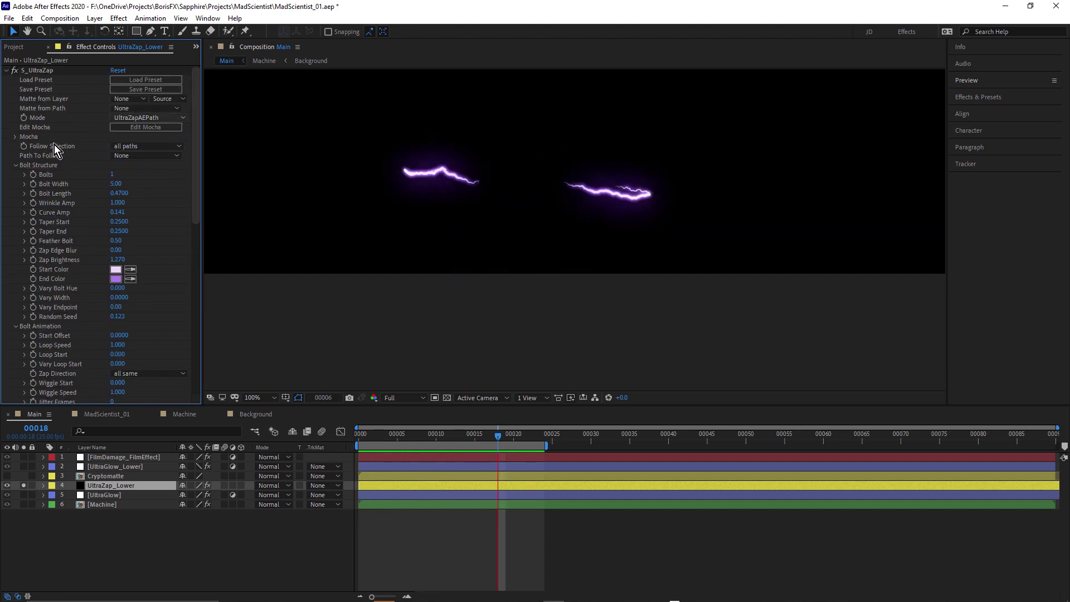
click(130, 146)
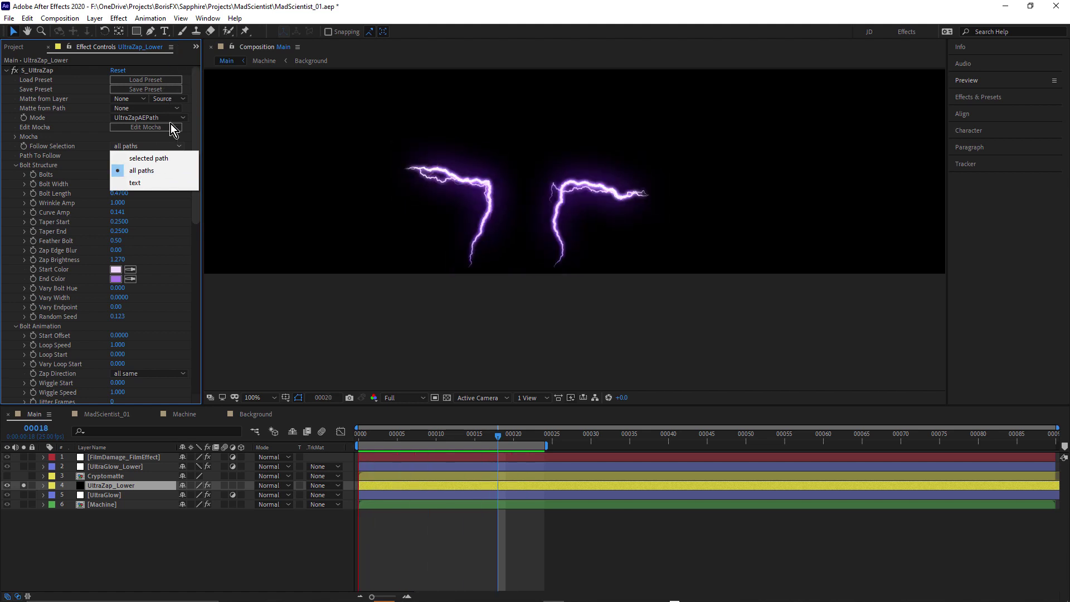
click(196, 101)
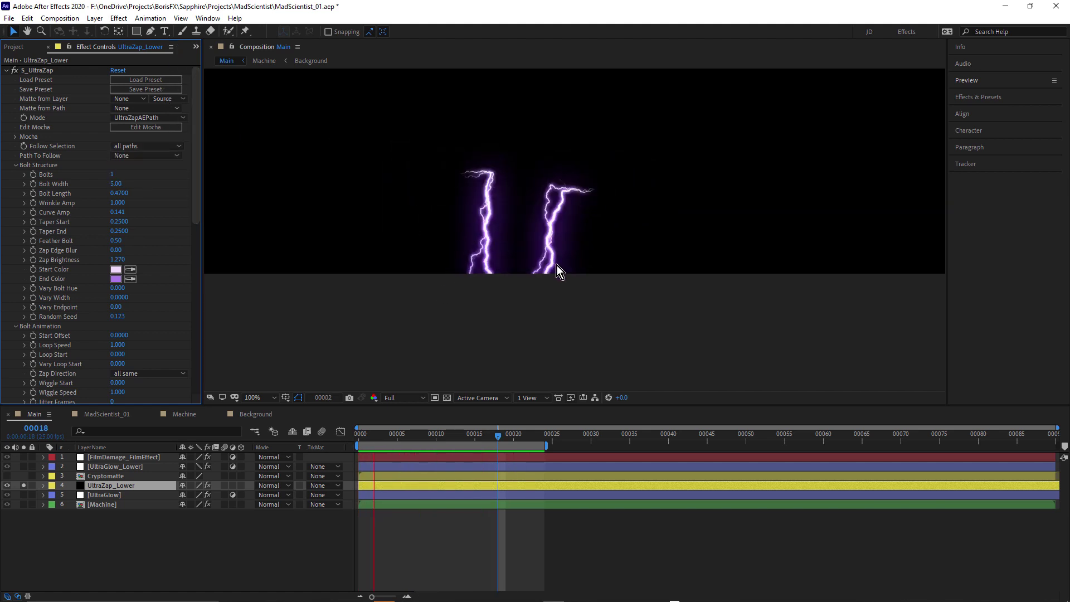
key(space)
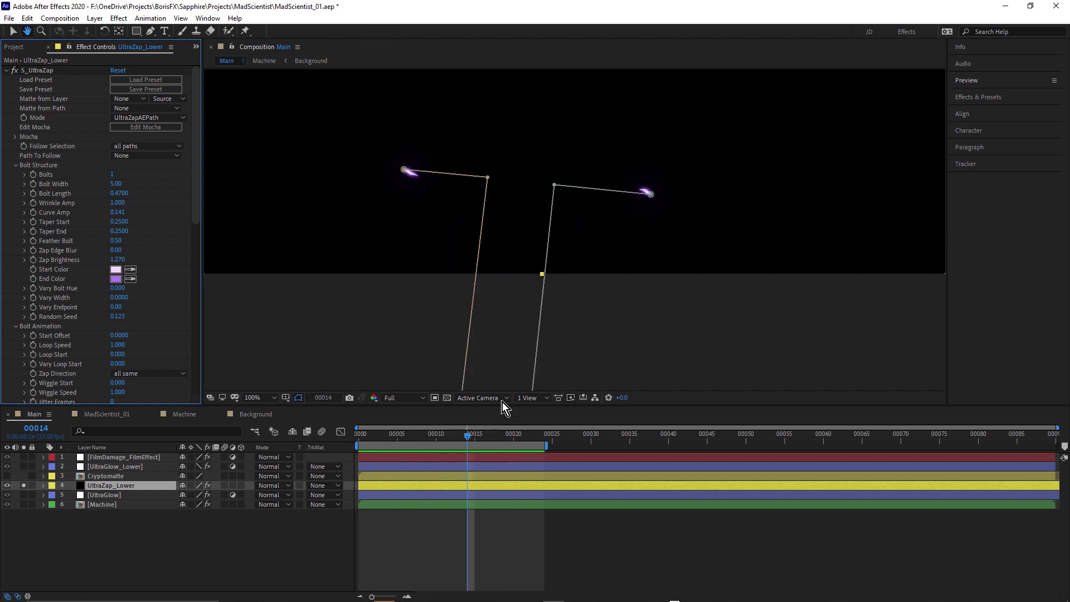
Preview the UltraZap_Lower bolts at different zoom levels and scrub to frame 2.
key(comma)
key(comma)
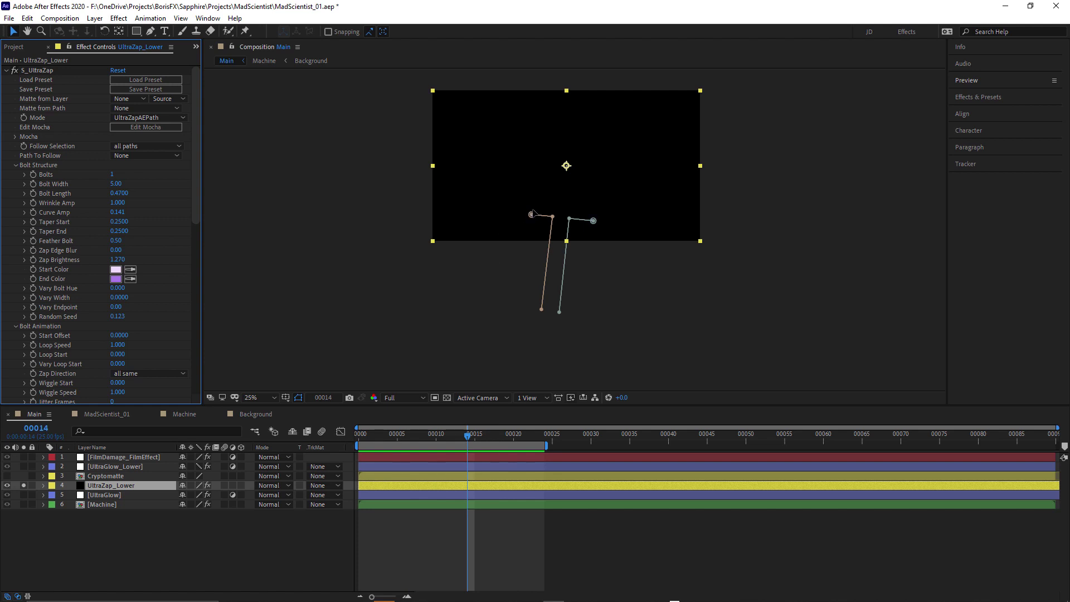
key(period)
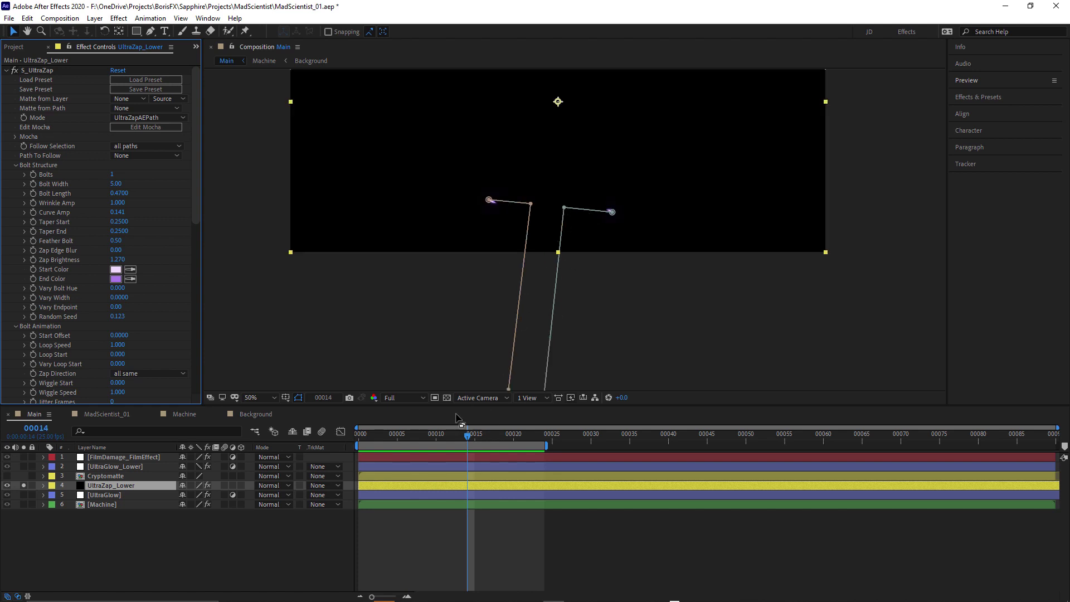
key(space)
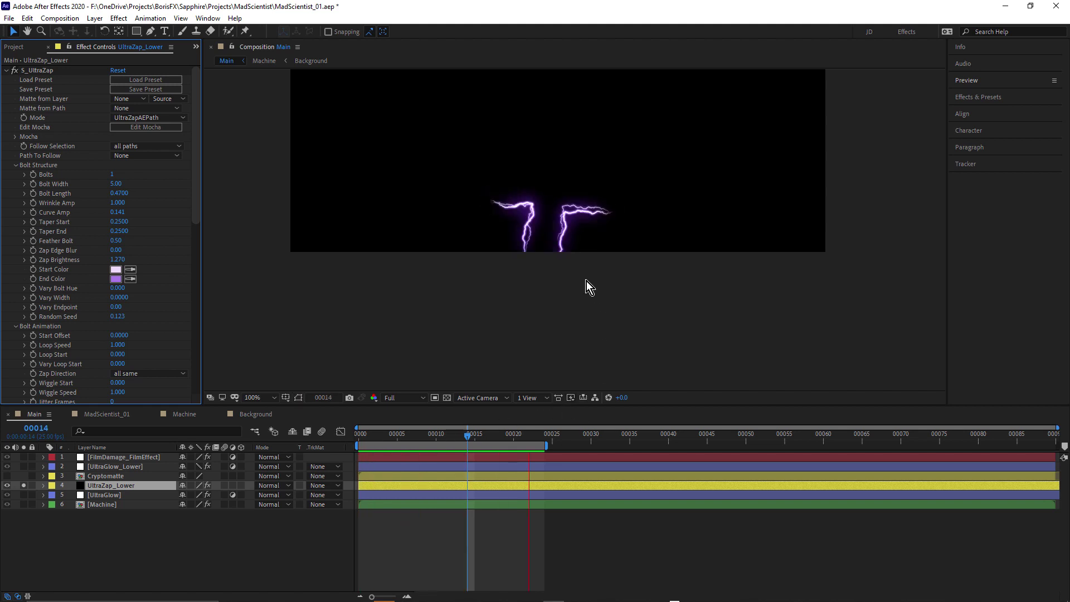
key(period)
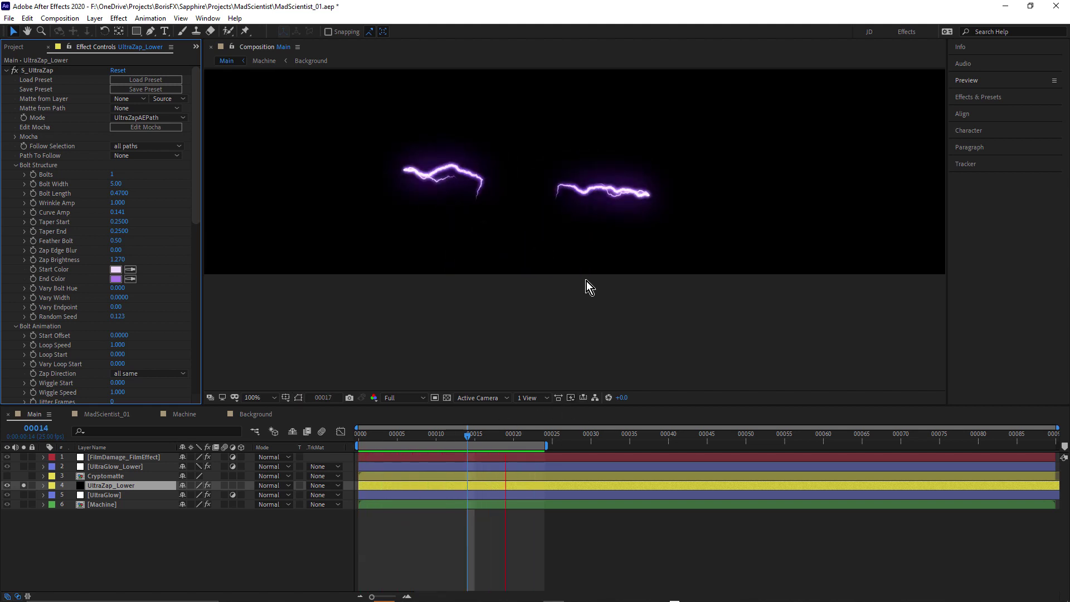
key(space)
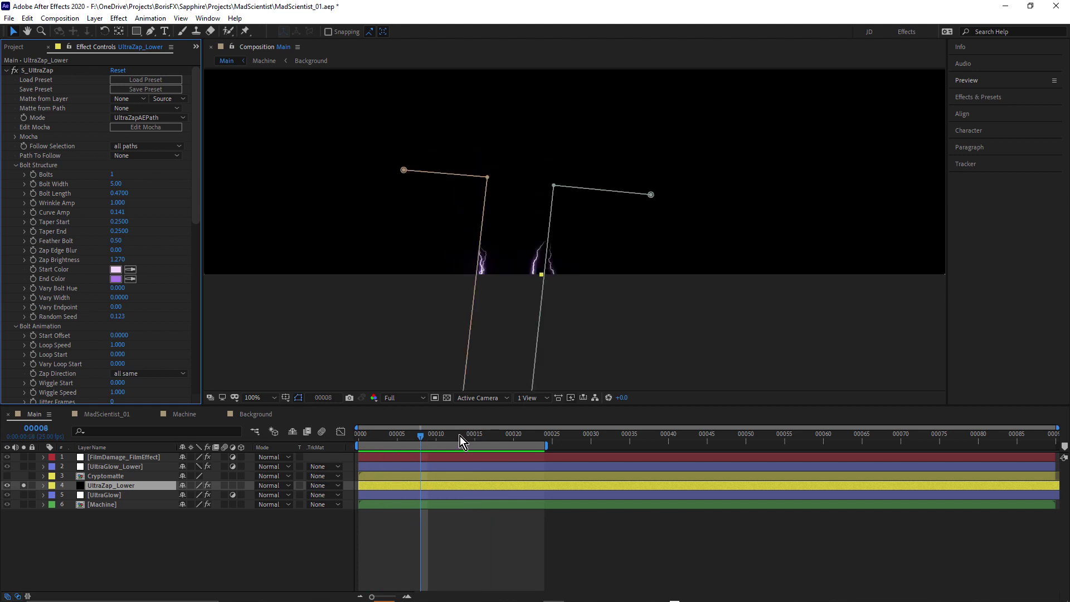
drag(460, 436, 370, 460)
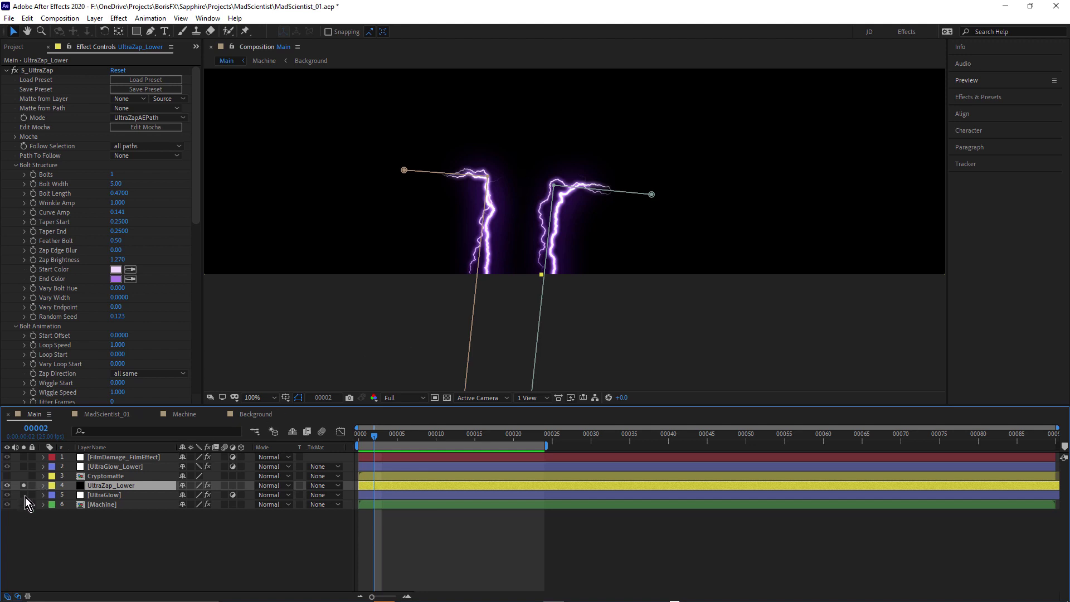
View the lower bolts with UltraGlow and Machine soloed, and examine the matte with only the Cryptomatte layer soloed.
drag(26, 497, 25, 506)
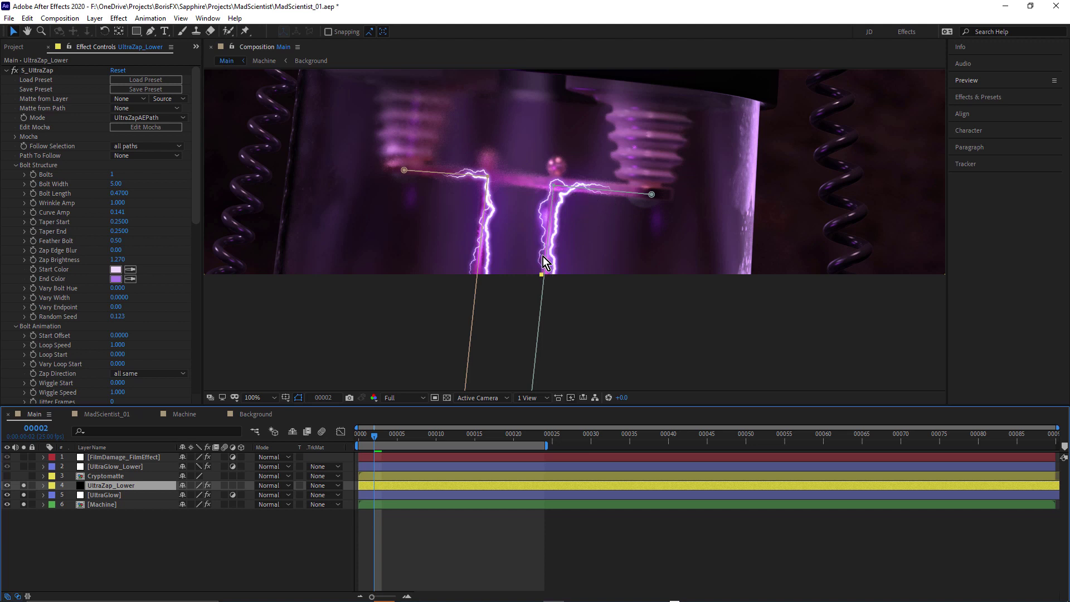
click(113, 475)
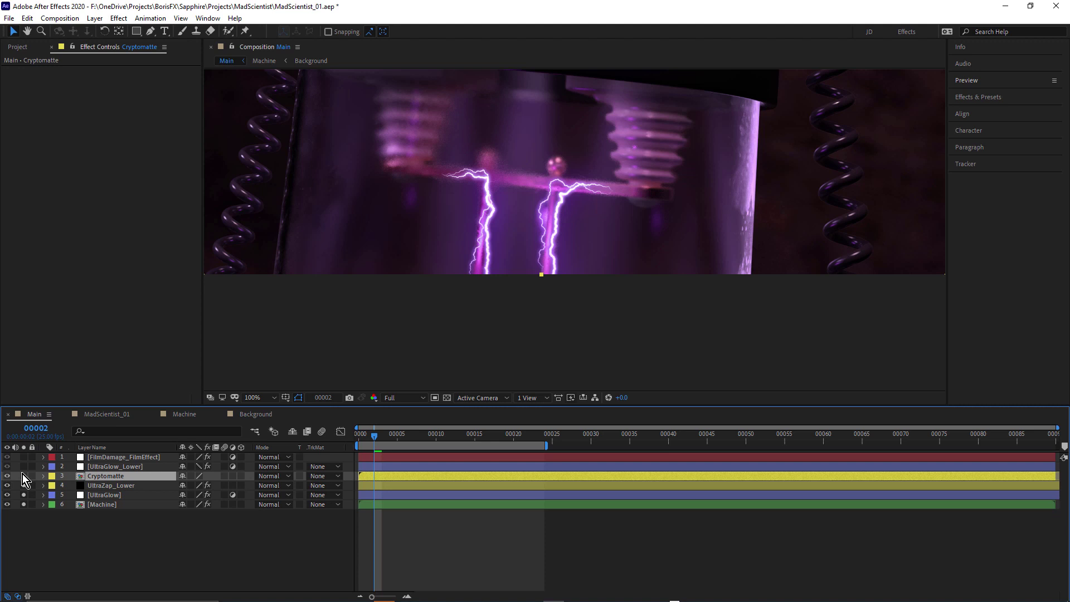
click(23, 476)
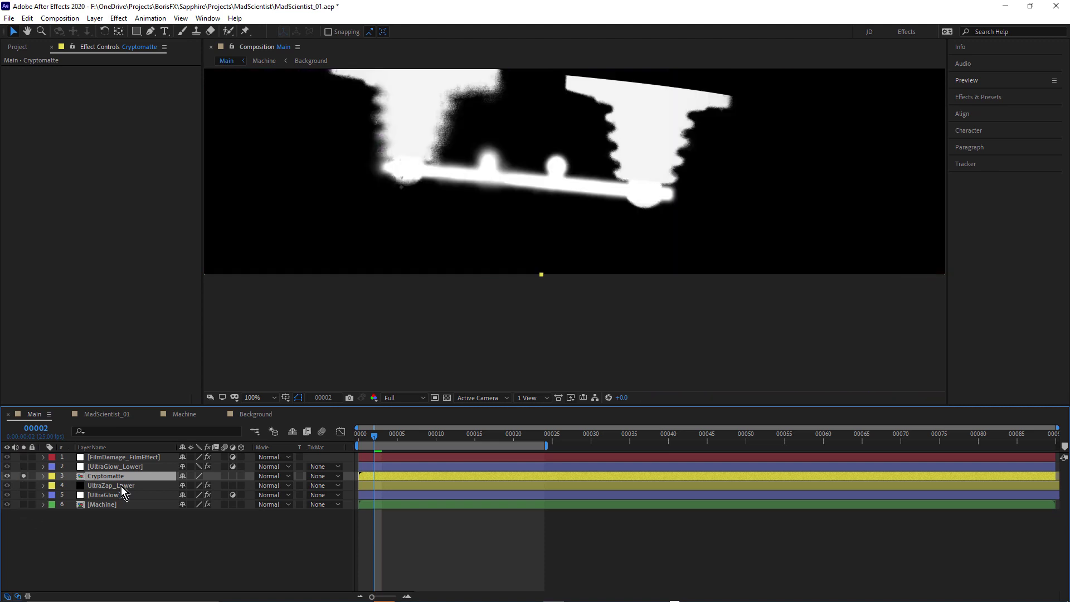
scroll(559, 218, down, 2)
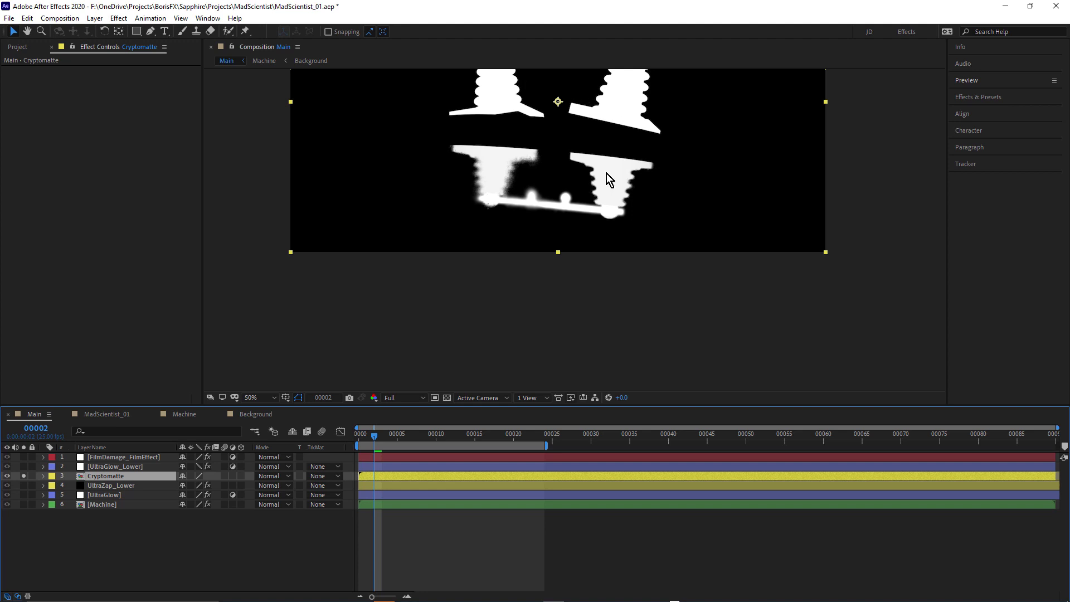
scroll(608, 173, up, 2)
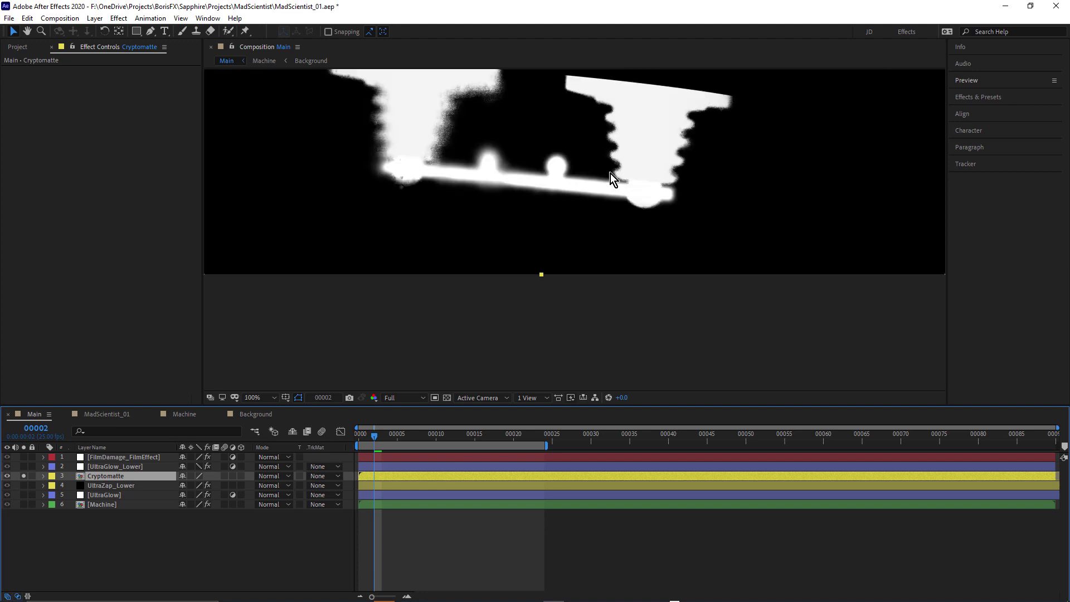
Open the Cryptomatte layer's composition and inspect the CryptoMaterialName and CryptoUserObjectID mattes by hiding each one in turn.
double_click(108, 476)
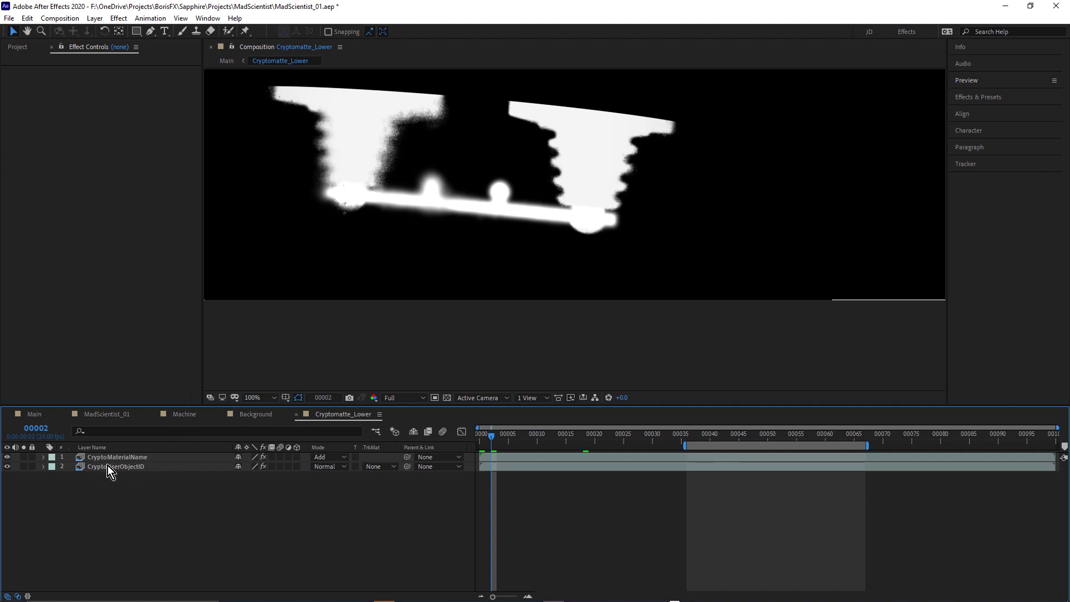
click(6, 467)
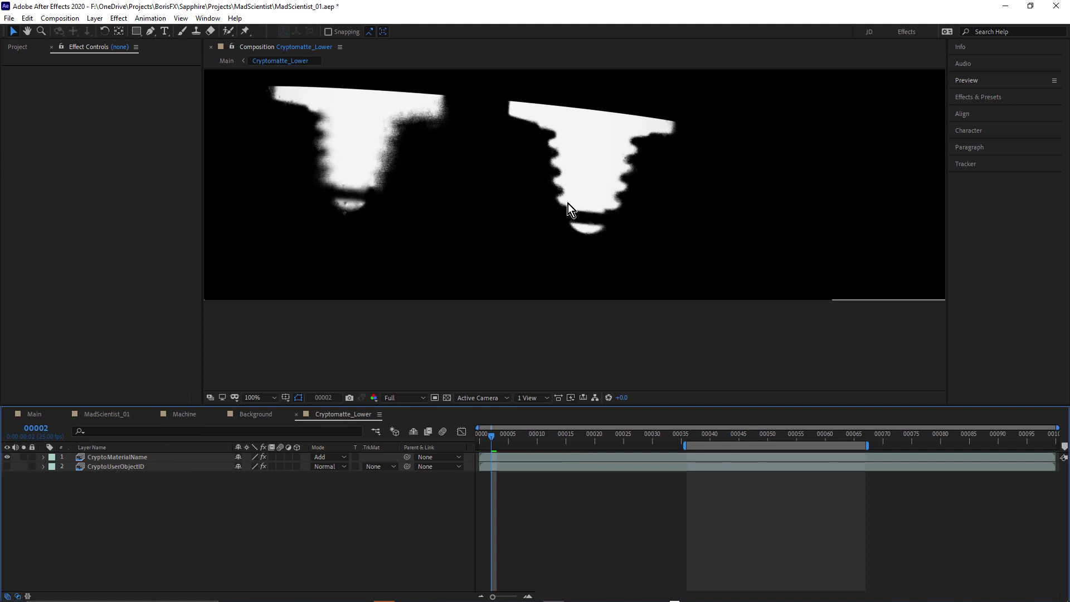
click(135, 466)
click(7, 466)
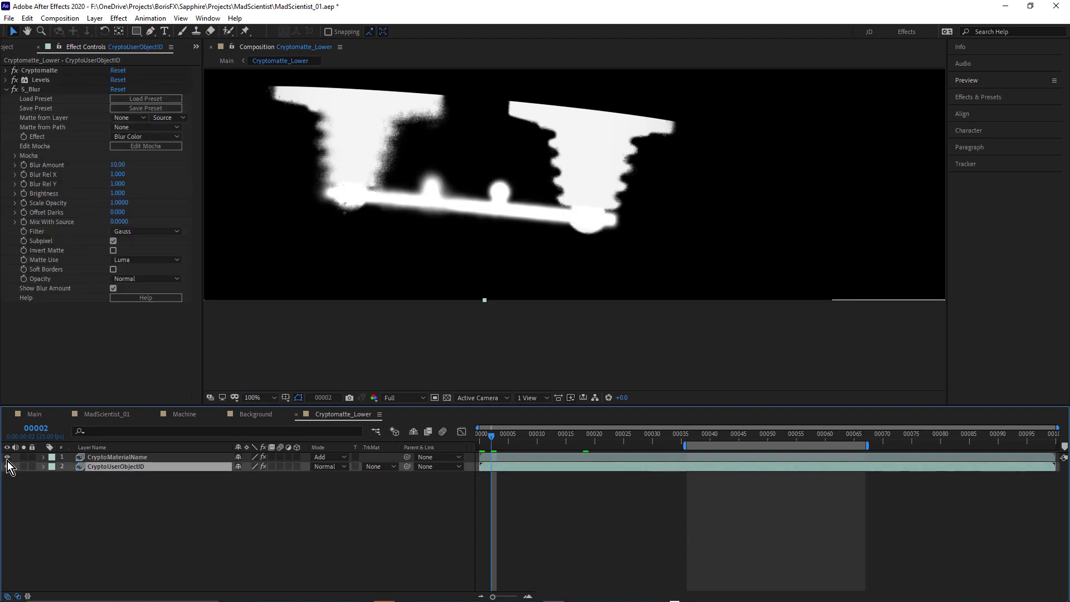
click(7, 457)
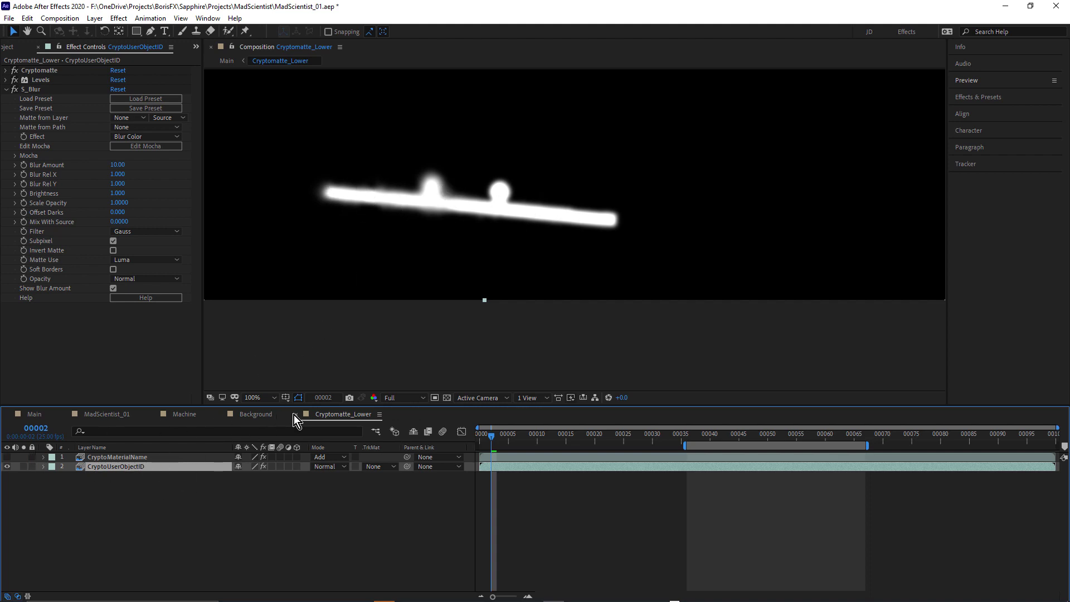
Back in the Main composition, solo UltraZap_Lower instead of Cryptomatte and set its track matte to Luma Inverted Matte "Cryptomatte".
click(48, 416)
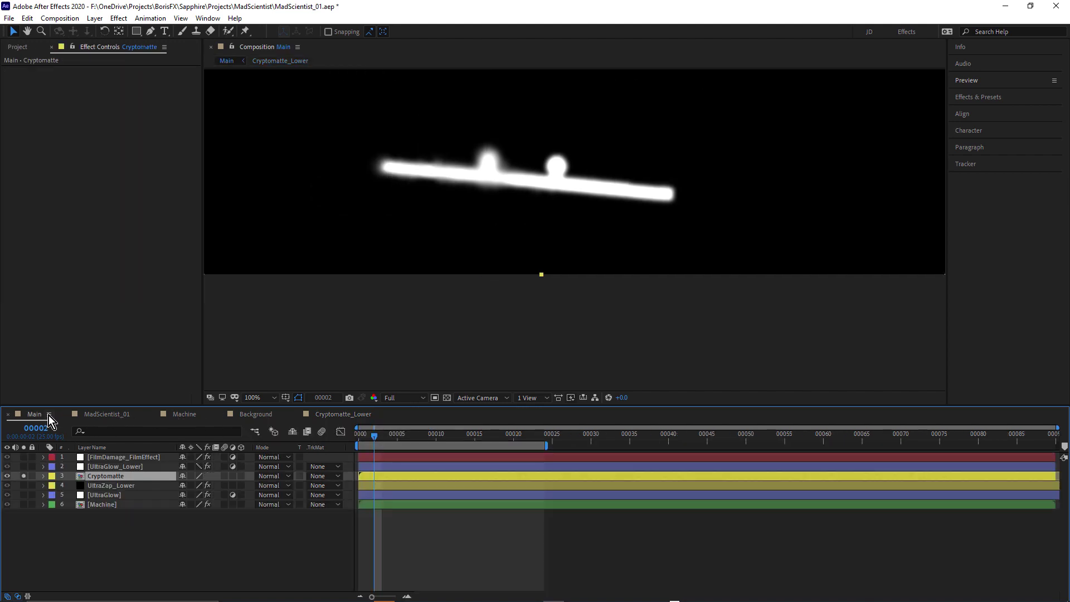
click(24, 484)
click(22, 477)
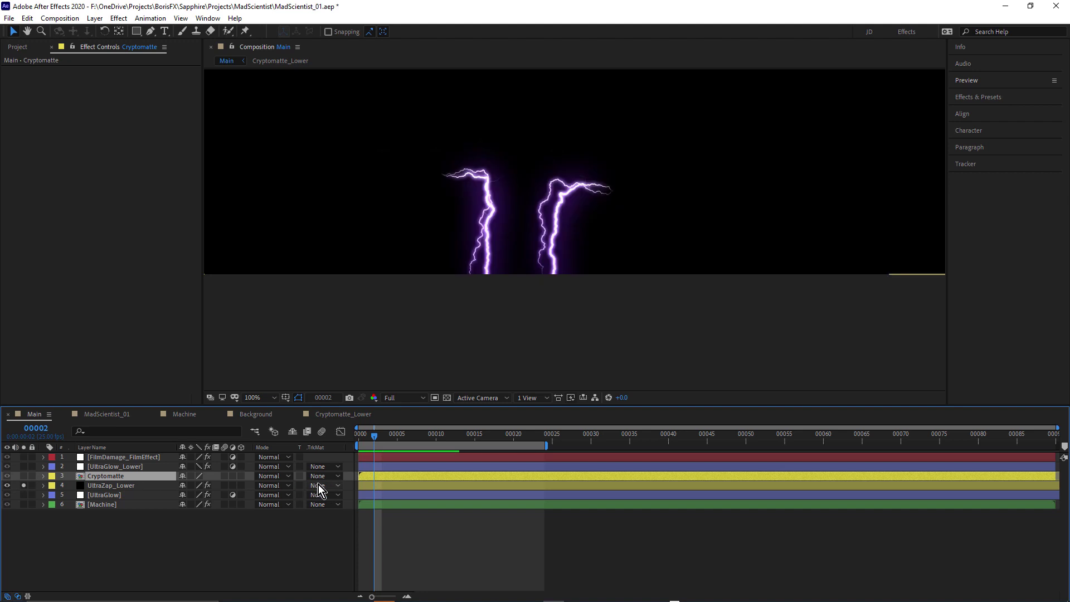
click(321, 484)
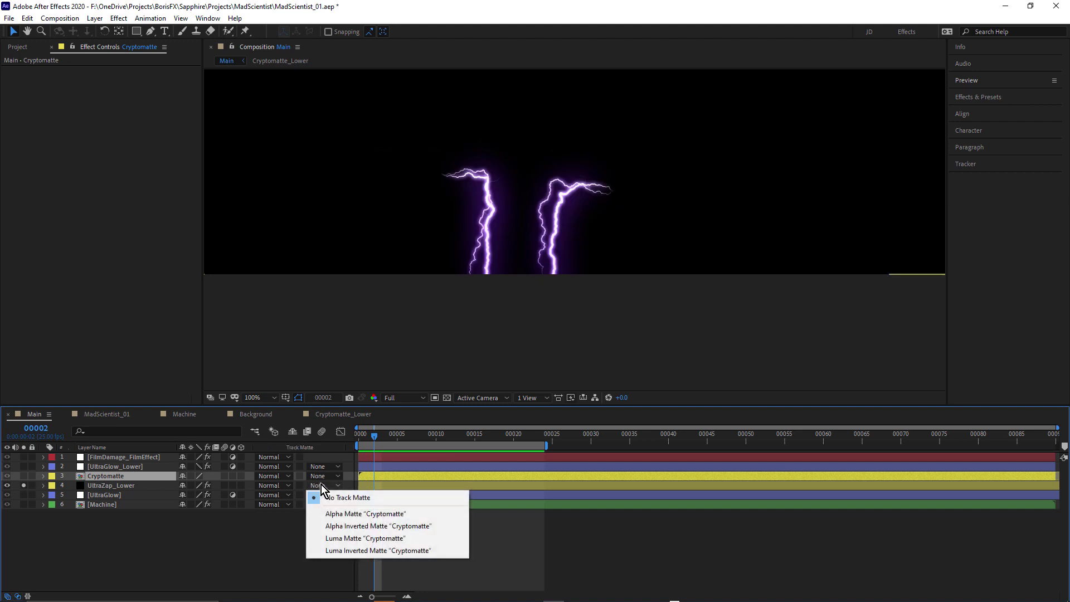
click(360, 550)
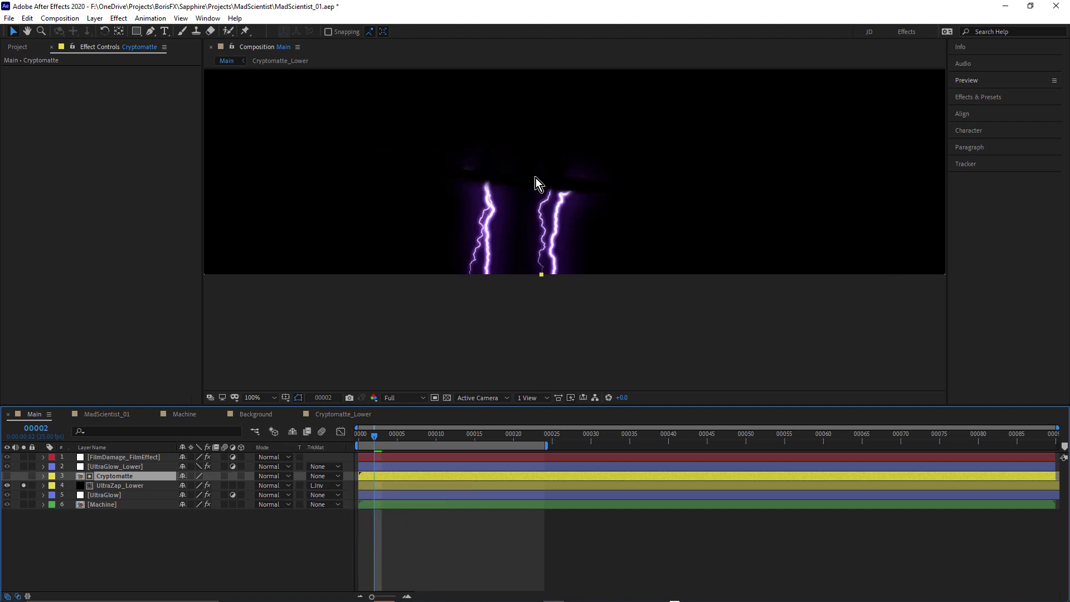
Solo the Machine layer with UltraZap_Lower and preview the matted bolts behind the metal bar.
click(24, 505)
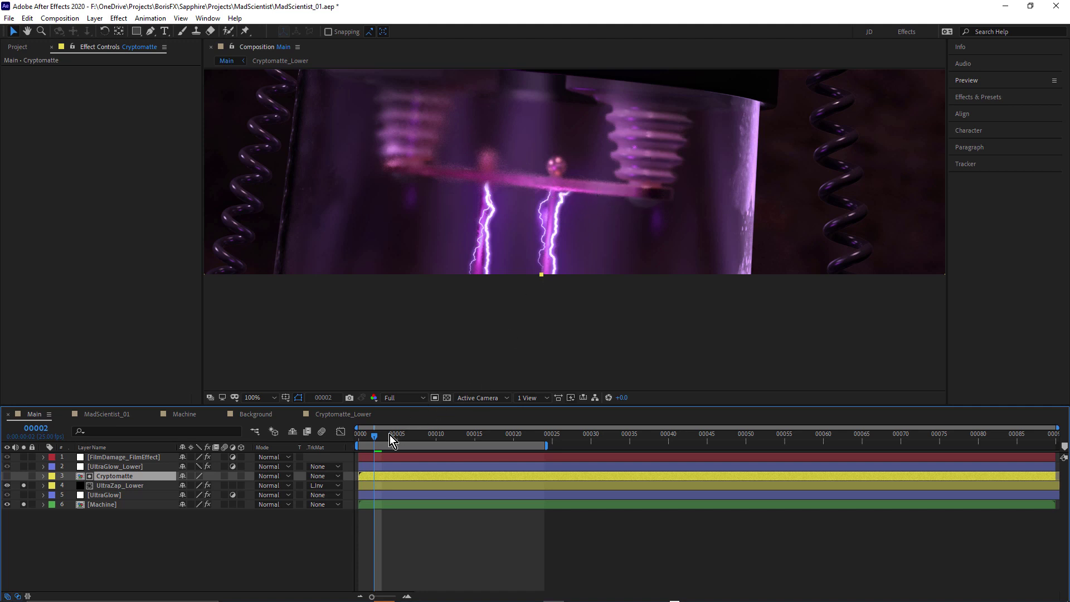
key(space)
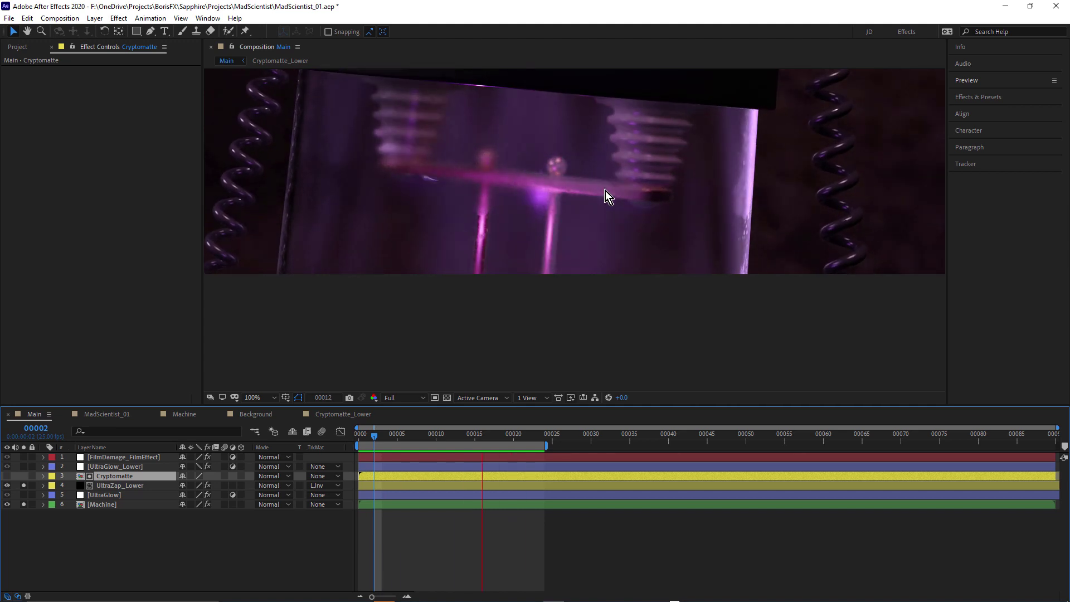
key(space)
Turn the CryptoMaterialName layer's visibility back on in the Cryptomatte_Lower composition and return to Main.
click(333, 413)
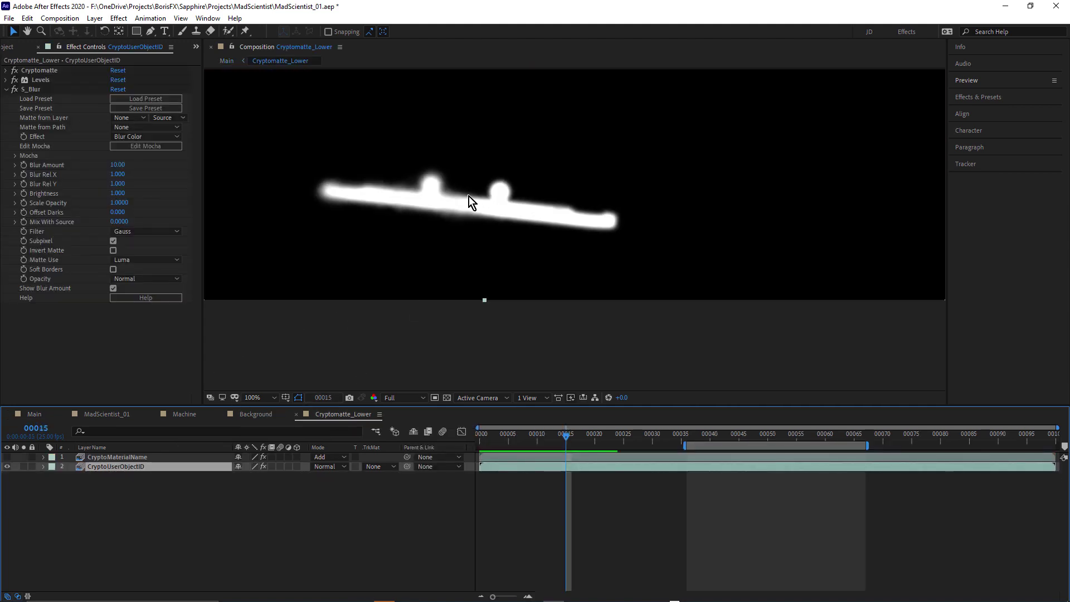
click(126, 457)
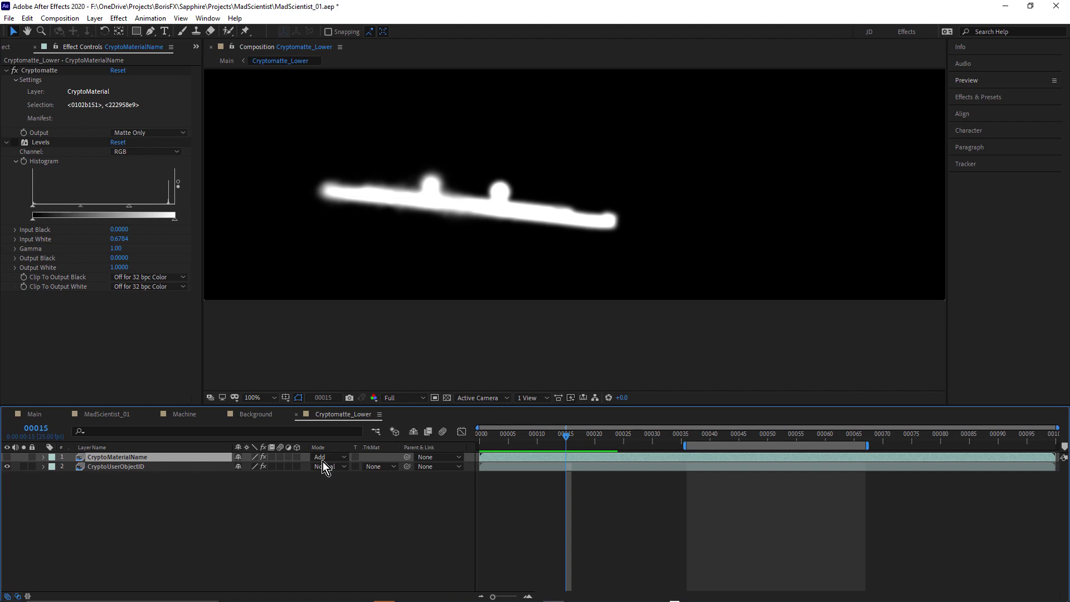
click(7, 457)
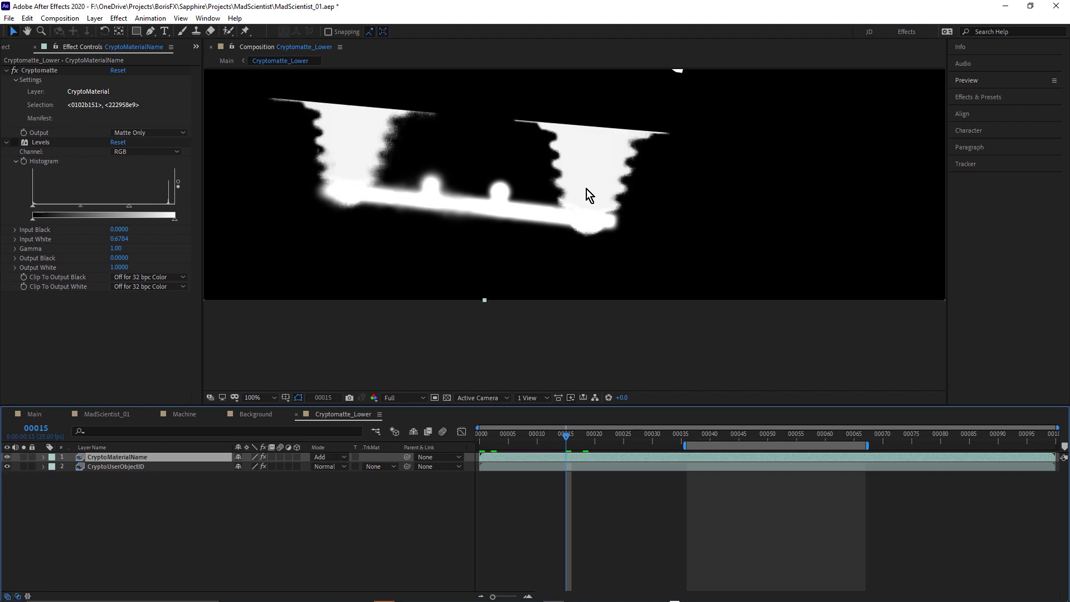
click(34, 414)
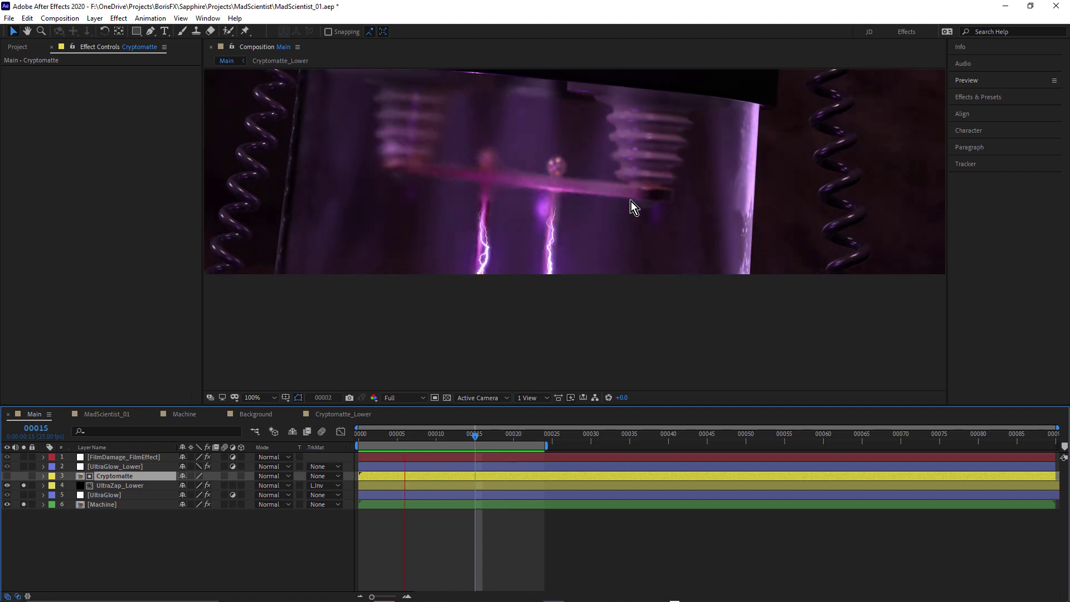
Select and solo the UltraGlow_Lower layer, preview its masked glow, and scrub to frame 24.
click(101, 468)
click(23, 467)
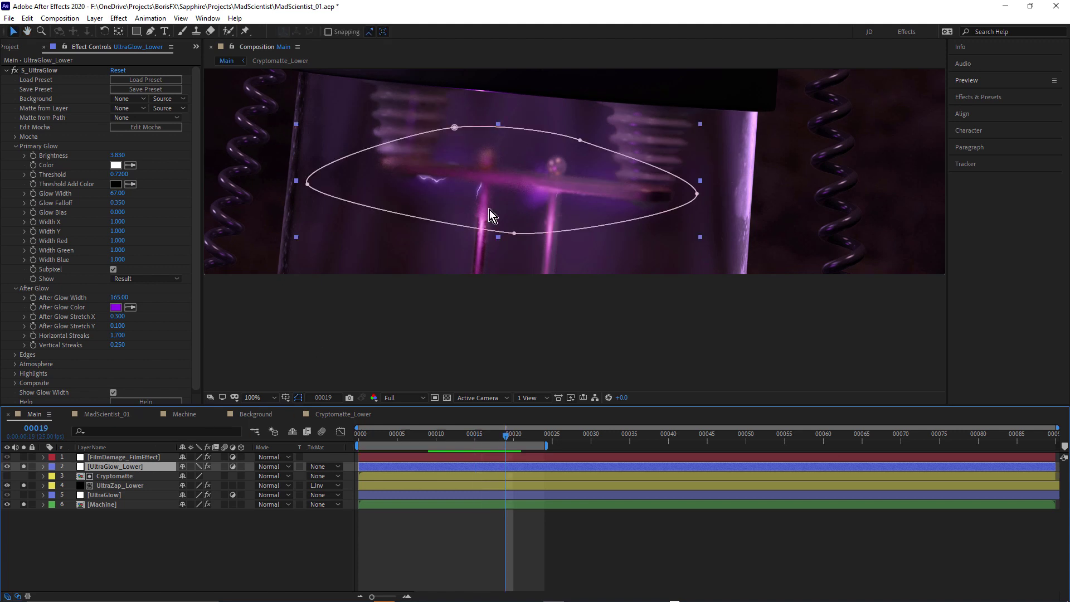
drag(460, 436, 352, 471)
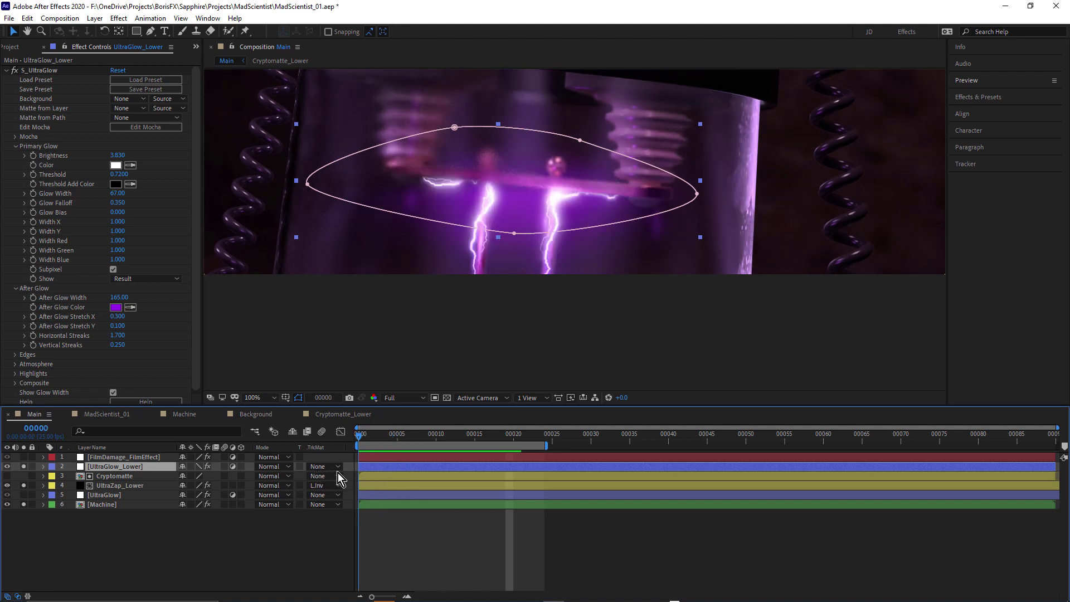
key(space)
mouse_move(554, 443)
mouse_down()
mouse_move(580, 436)
mouse_move(417, 446)
mouse_move(577, 450)
mouse_move(406, 449)
mouse_move(544, 453)
mouse_up()
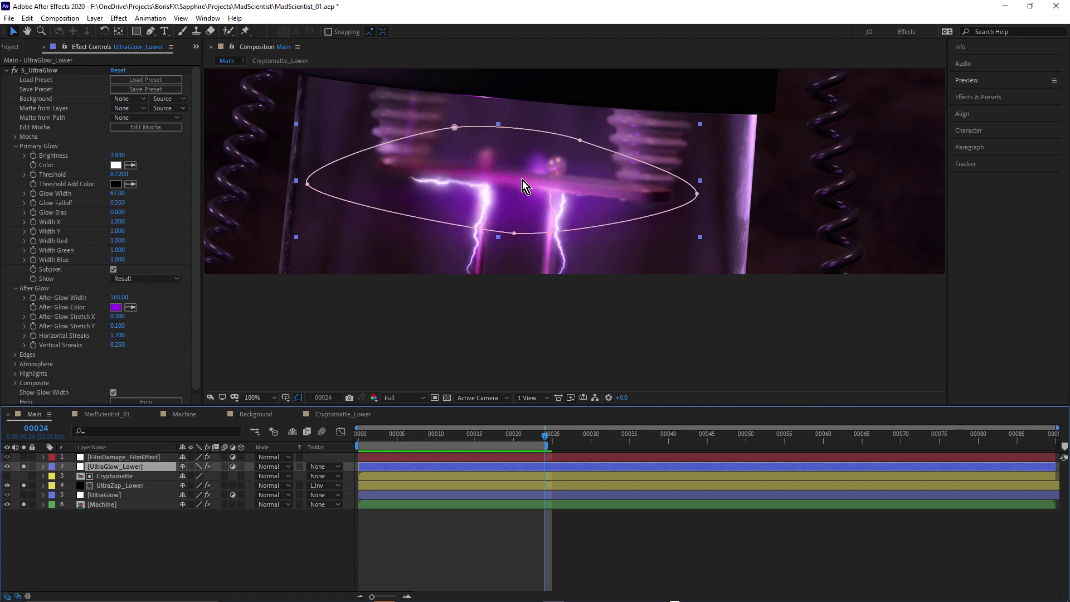
Compare the lower bolts up close with and without the UltraGlow_Lower glow by repeatedly toggling its solo.
scroll(482, 198, up, 1)
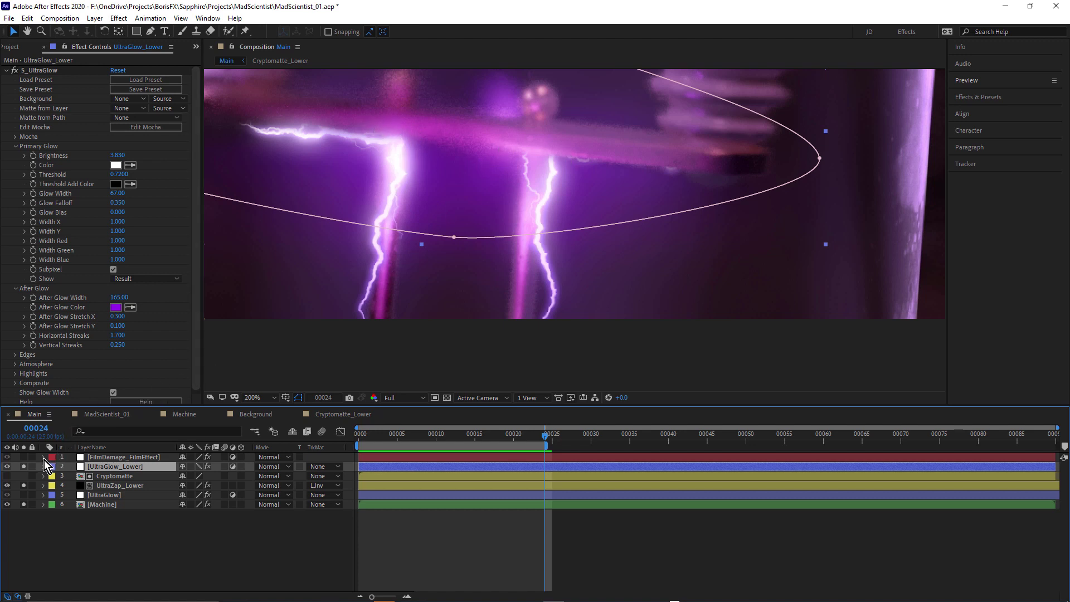
click(26, 467)
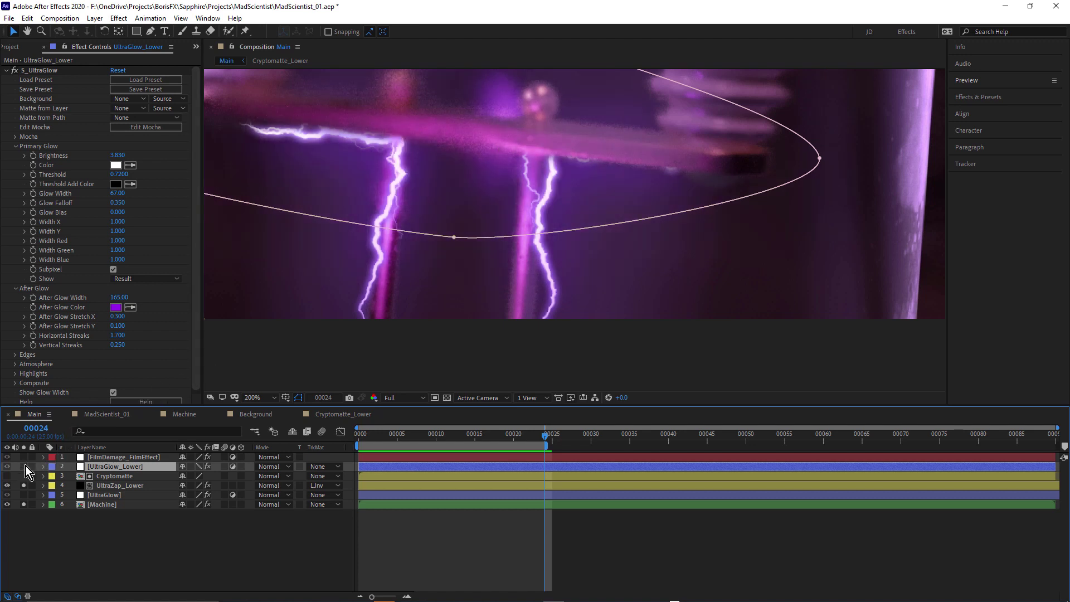
click(25, 466)
click(27, 466)
click(26, 465)
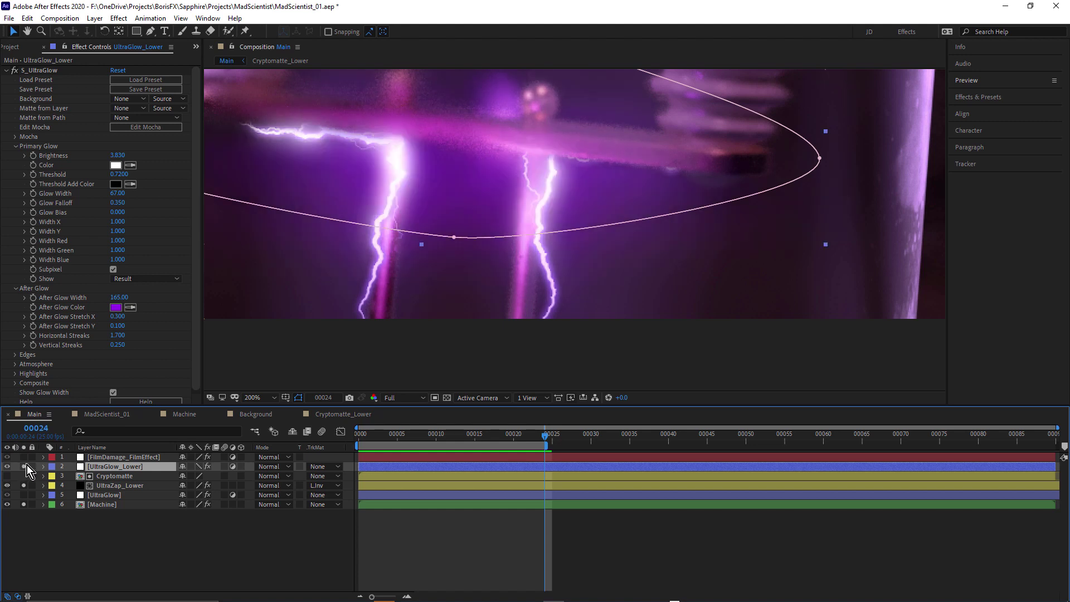
click(26, 465)
click(27, 465)
click(26, 465)
click(26, 466)
key(comma)
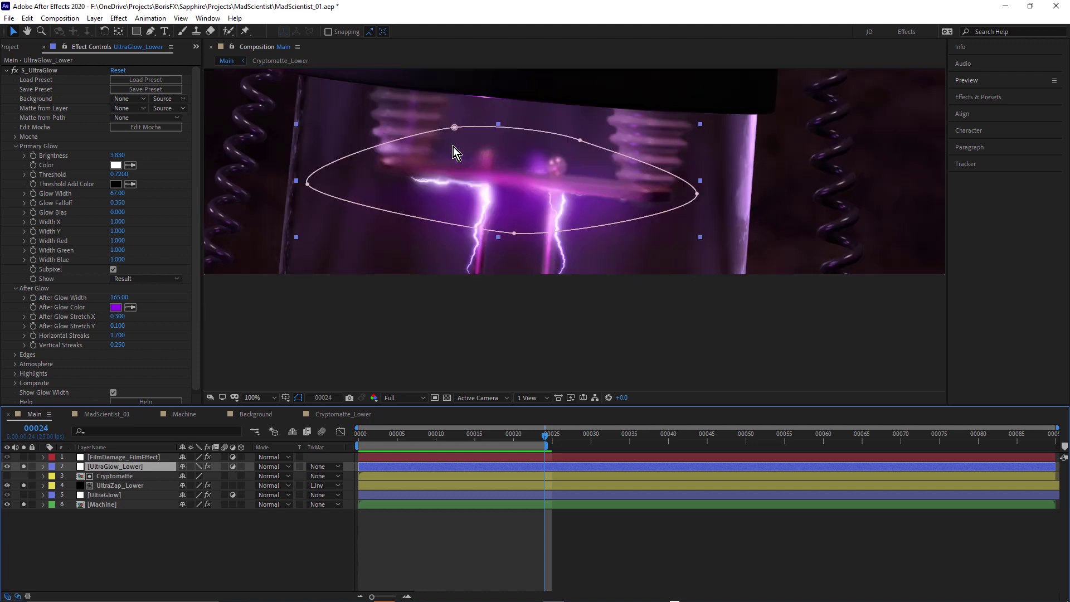
Preview the composite in the maximized composition view, select UltraZap_Lower, and reframe the lower glass chamber.
key(grave)
key(space)
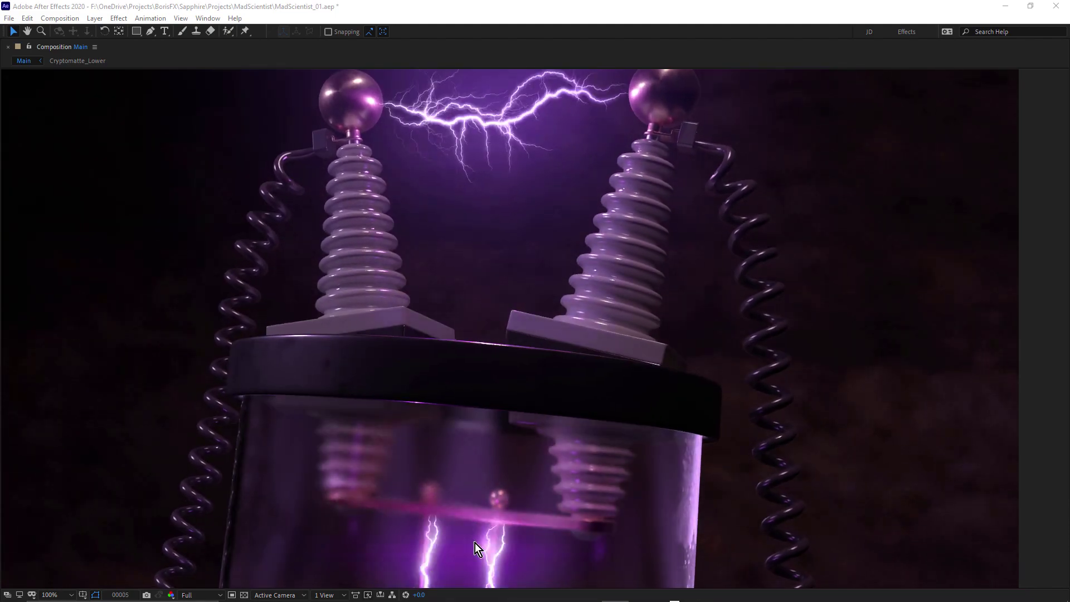
click(509, 519)
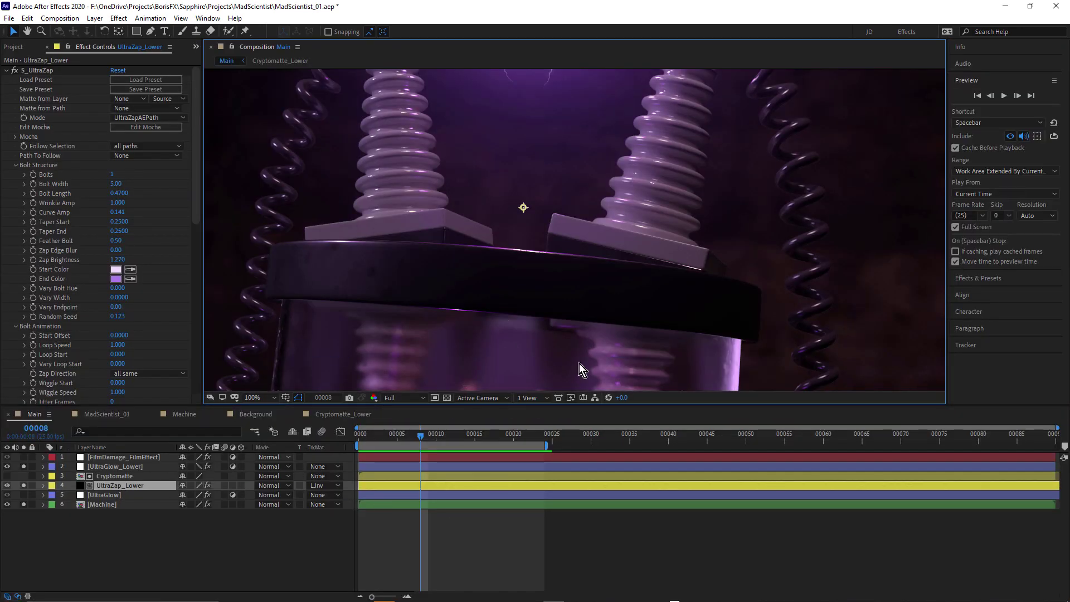
key(h)
drag(568, 342, 581, 151)
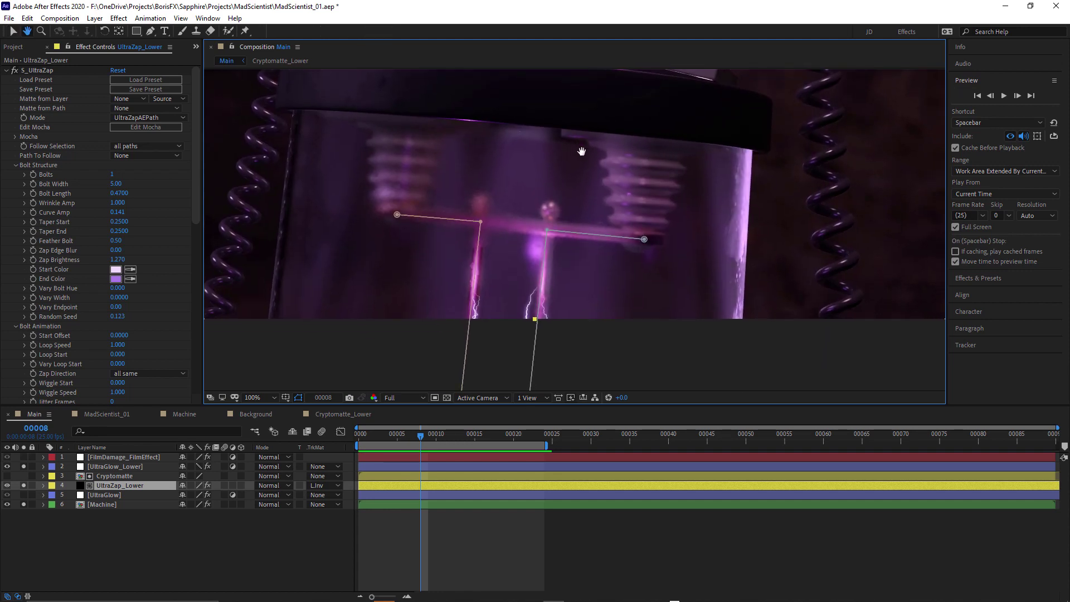
Scrub to frame 23, filter the timeline for "branch" properties, and enlarge the timeline area.
key(v)
drag(474, 437, 540, 441)
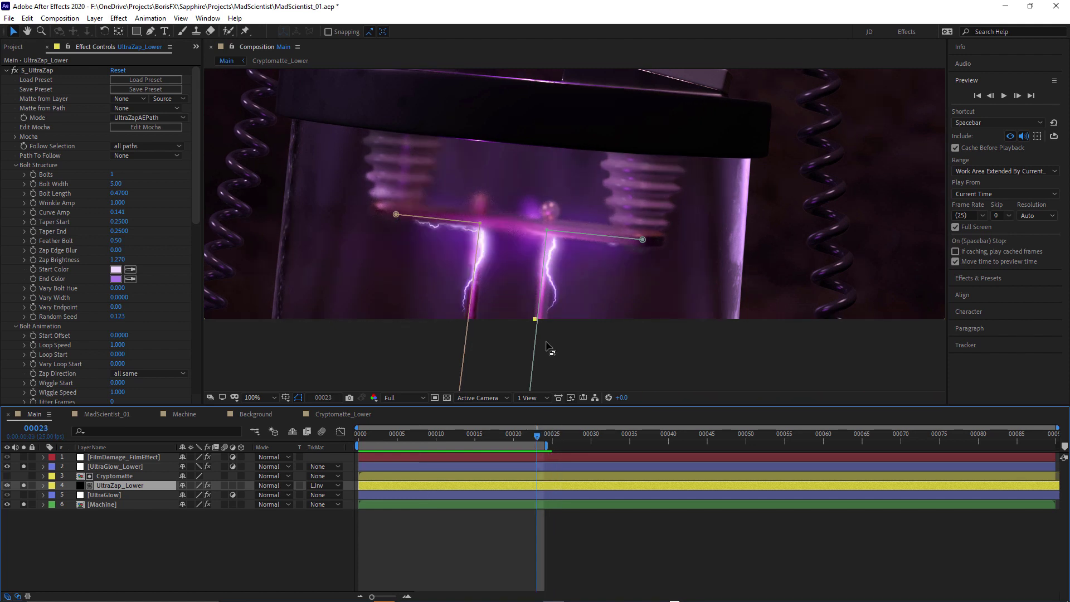
click(116, 430)
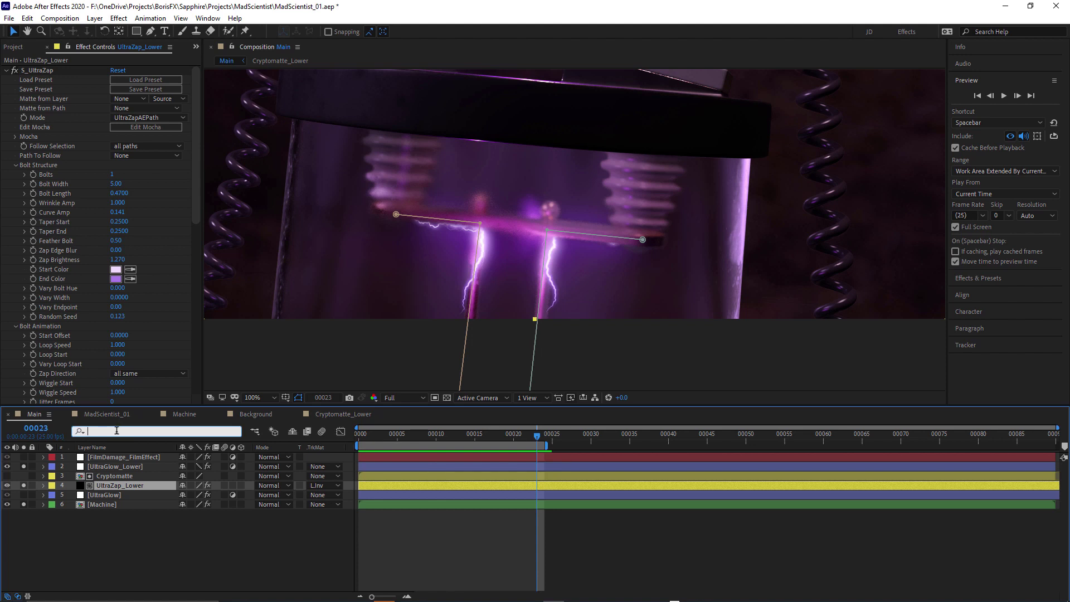
text(bur)
key(BackSpace)
text(ranch)
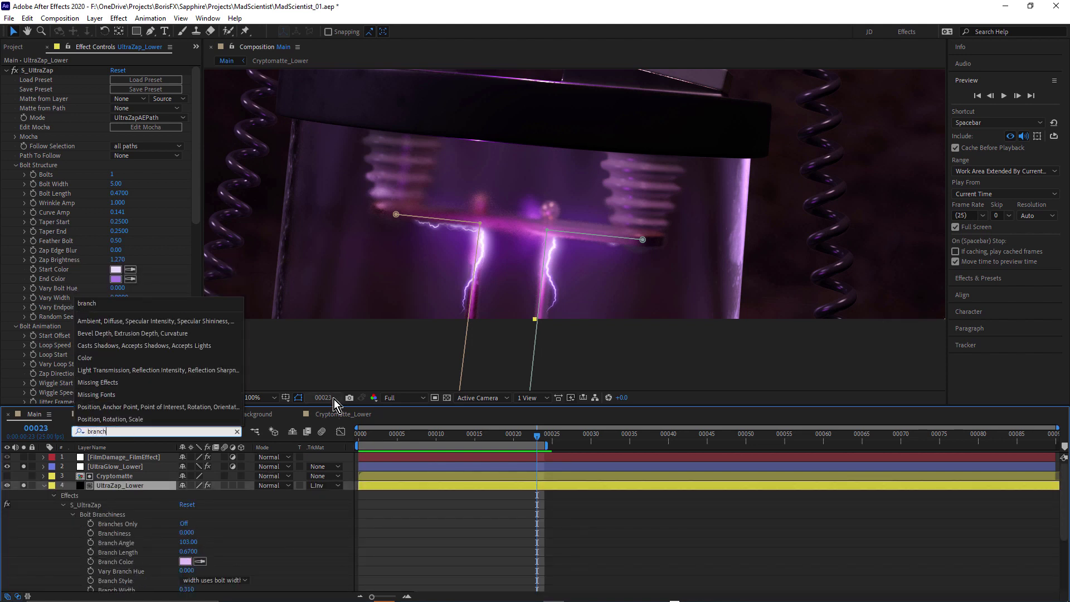
drag(329, 409, 344, 352)
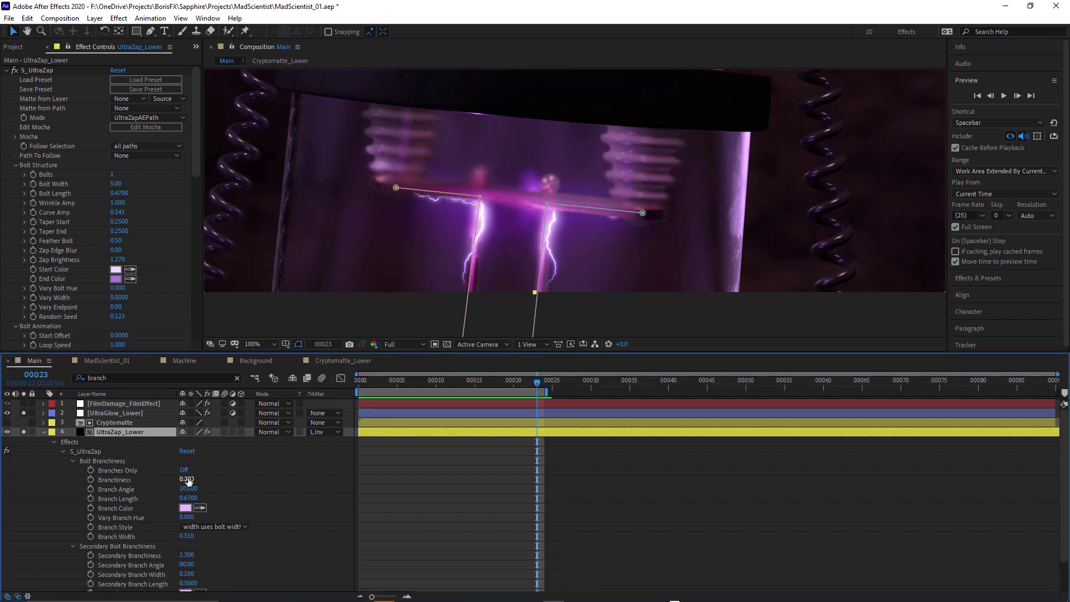
Set UltraZap_Lower's Branchiness to 2.5 and Branch Length to 0.9, and scrub to frame 22 to check the bolts.
drag(188, 479, 251, 482)
drag(188, 481, 209, 492)
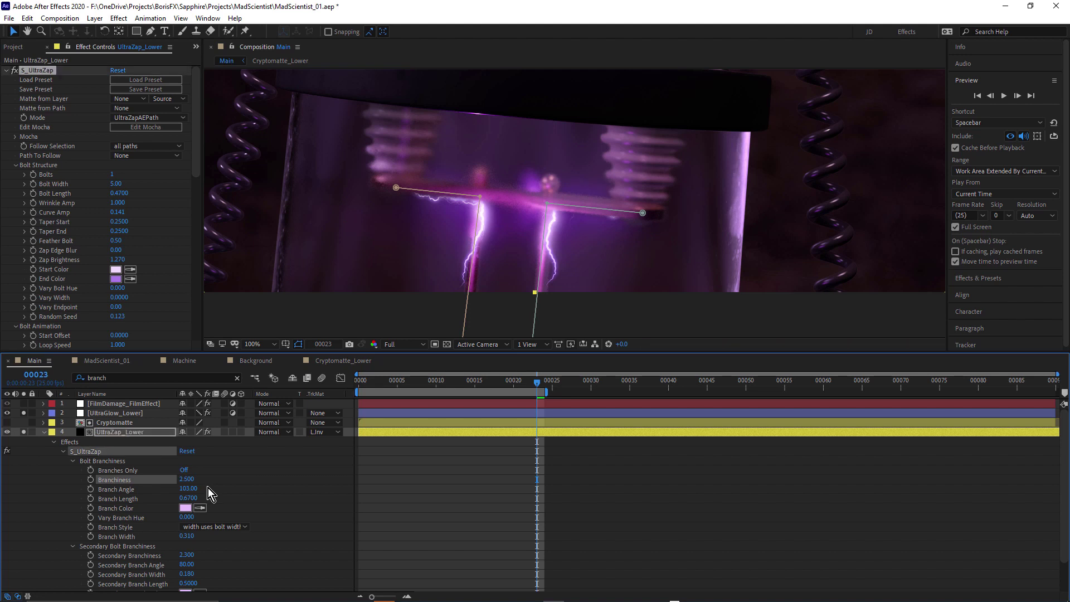
drag(192, 498, 206, 498)
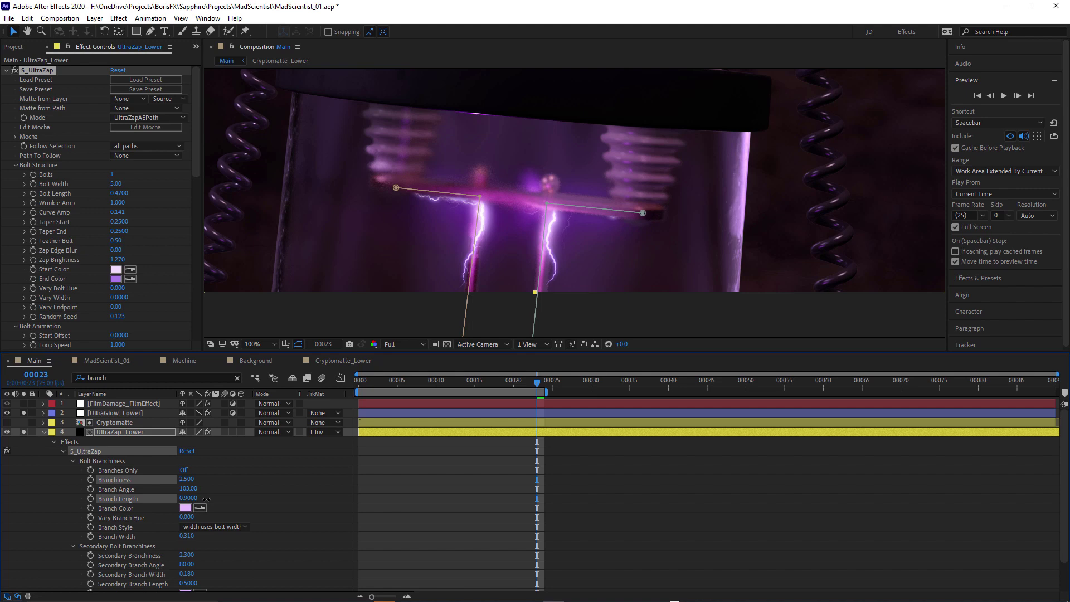
click(475, 383)
drag(462, 383, 527, 397)
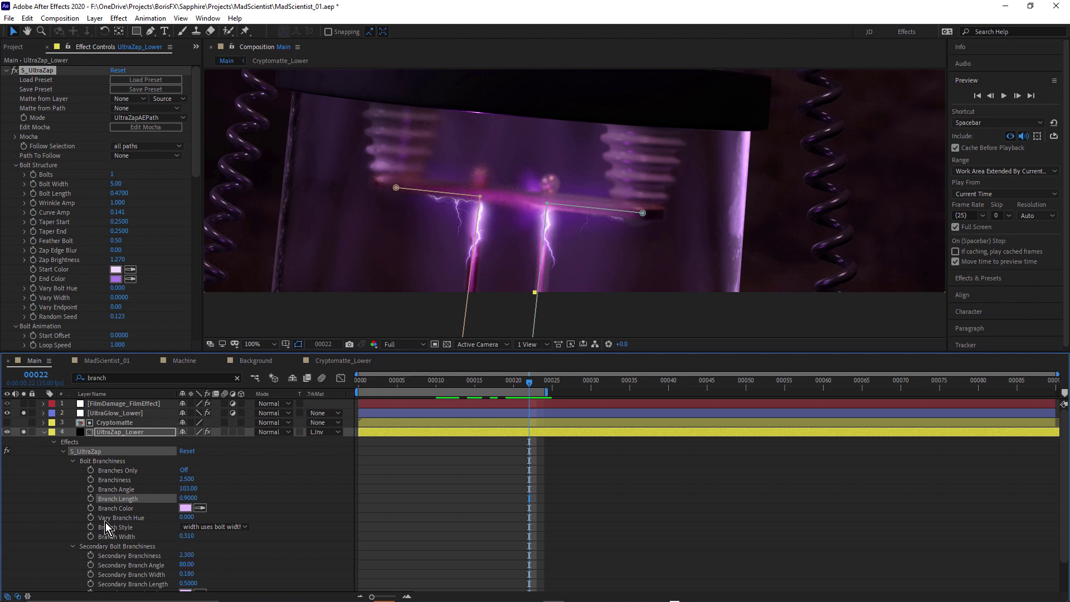
Reveal all S_UltraZap parameters, then set Secondary Branchiness to 8.2 and Secondary Branch Length to 0.45.
scroll(78, 529, down, 2)
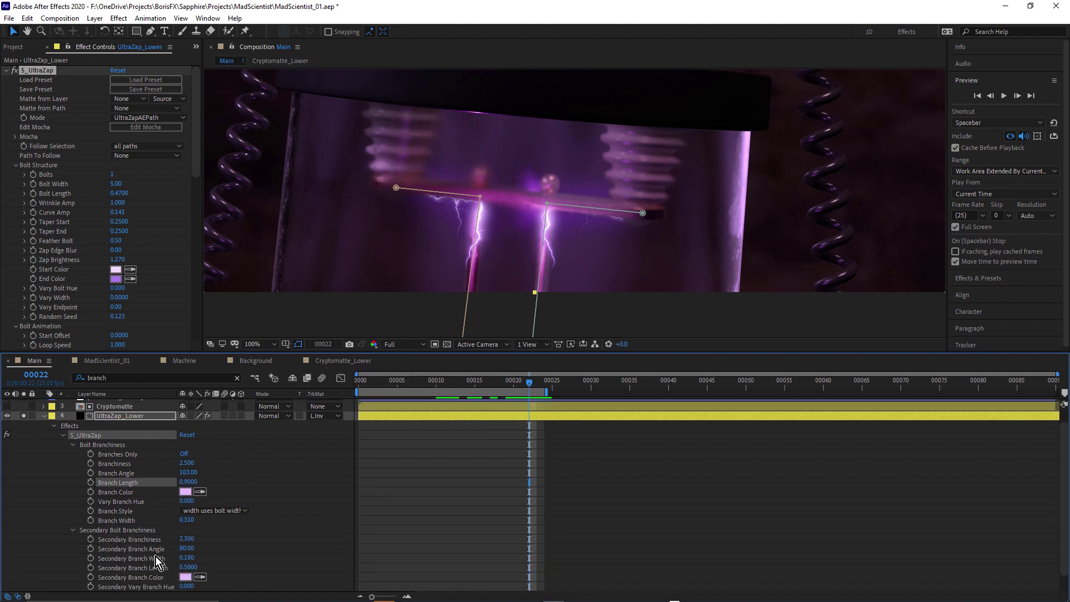
scroll(83, 462, up, 2)
click(62, 453)
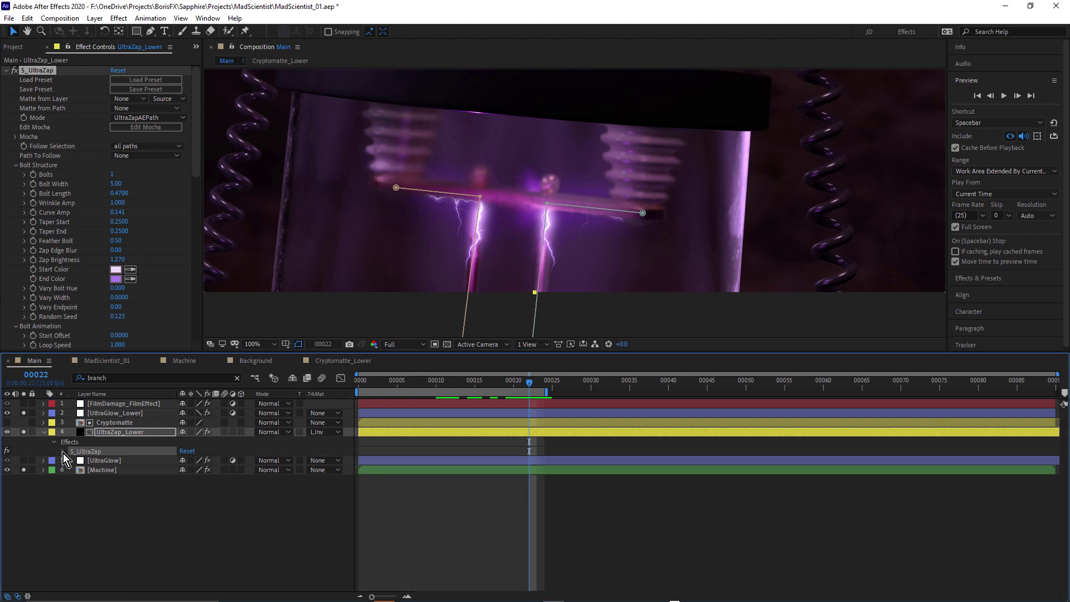
click(62, 453)
scroll(263, 500, down, 5)
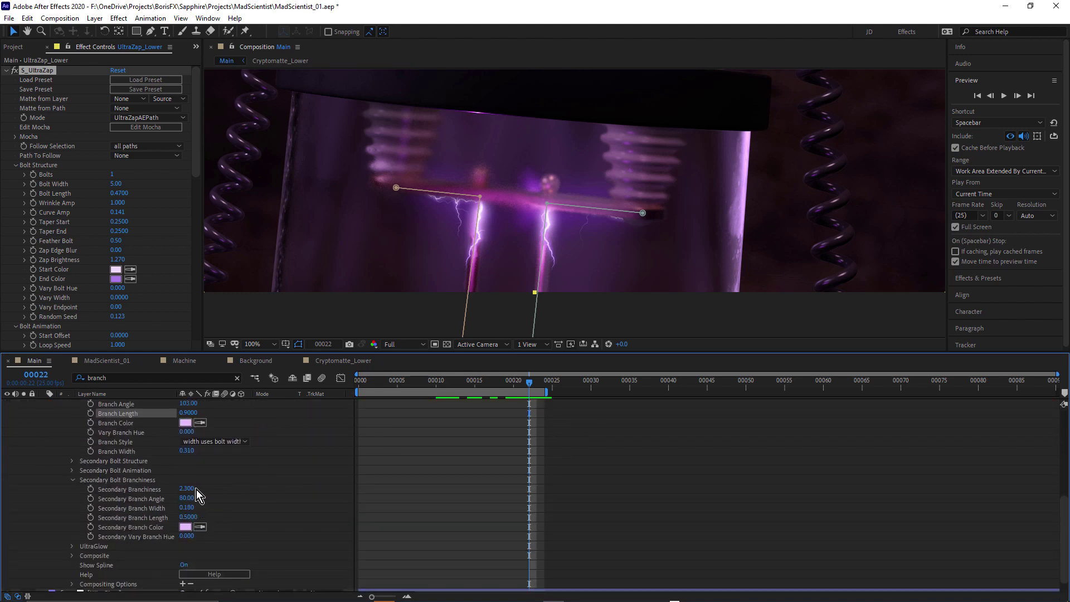
drag(187, 488, 231, 502)
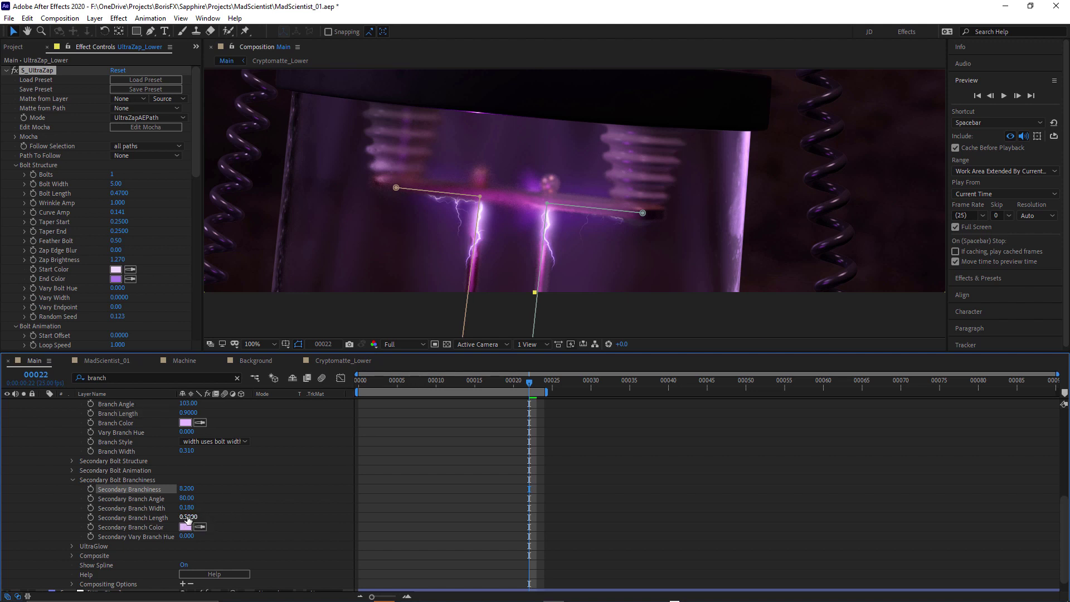
drag(189, 516, 195, 517)
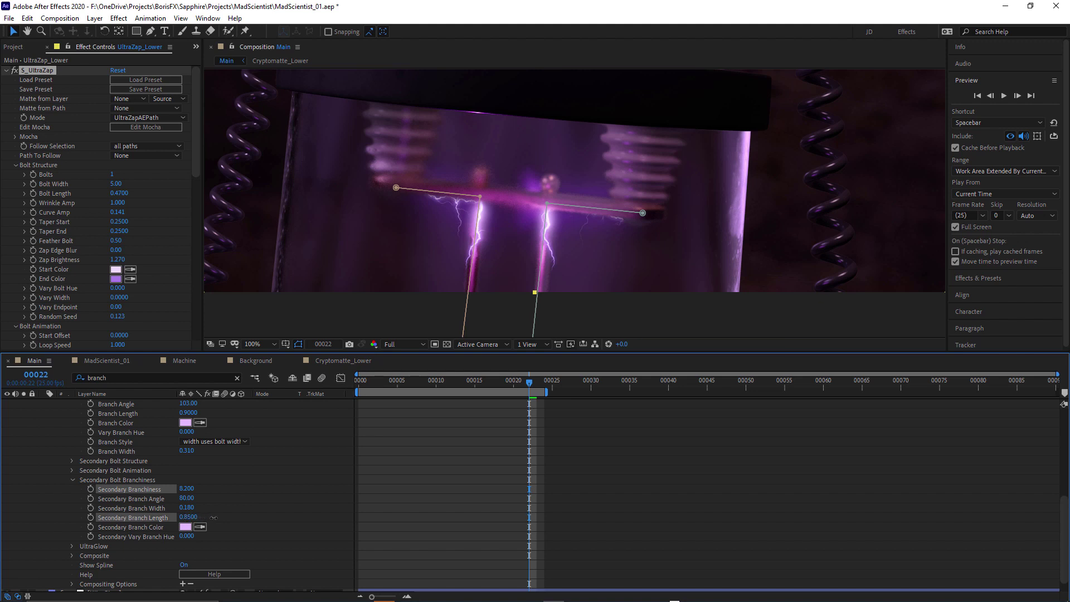
drag(225, 518, 199, 527)
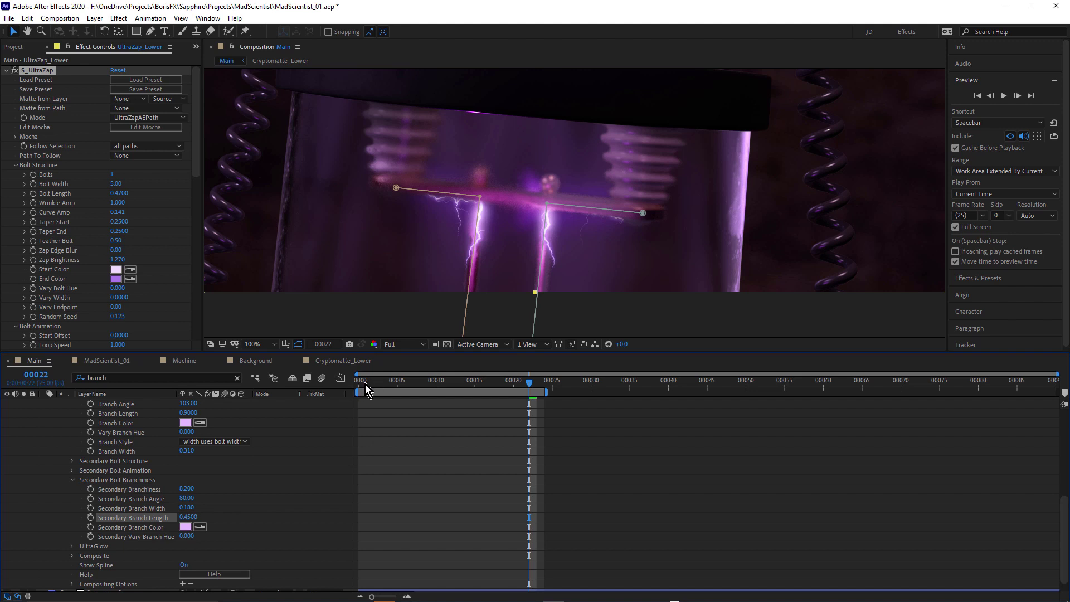
Preview the branched lower bolts from frame 1, then scrub the animation to frame 25 and back to frame 22.
click(365, 383)
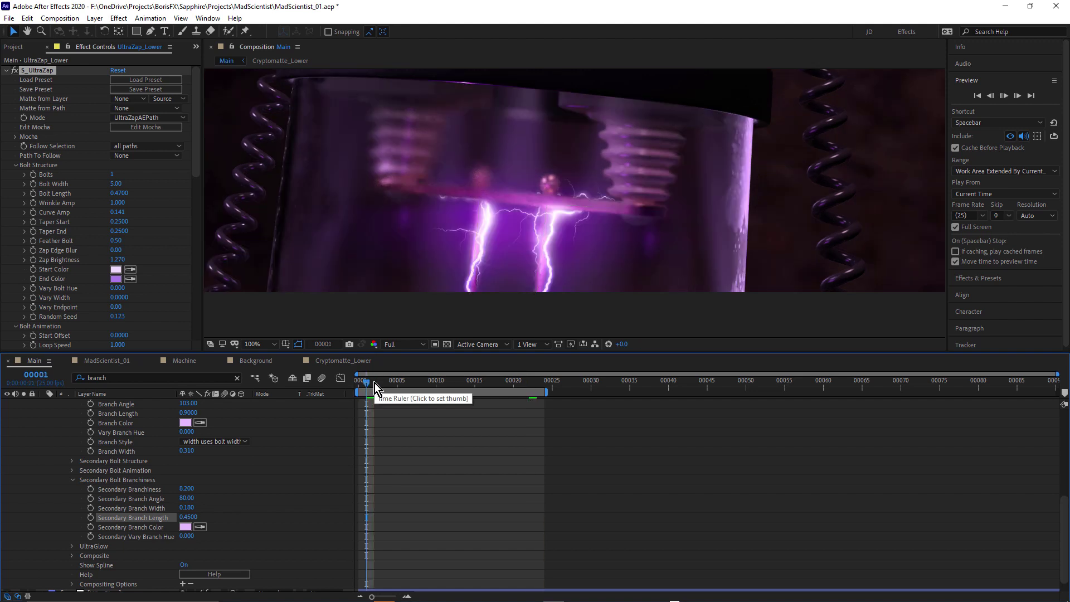
key(space)
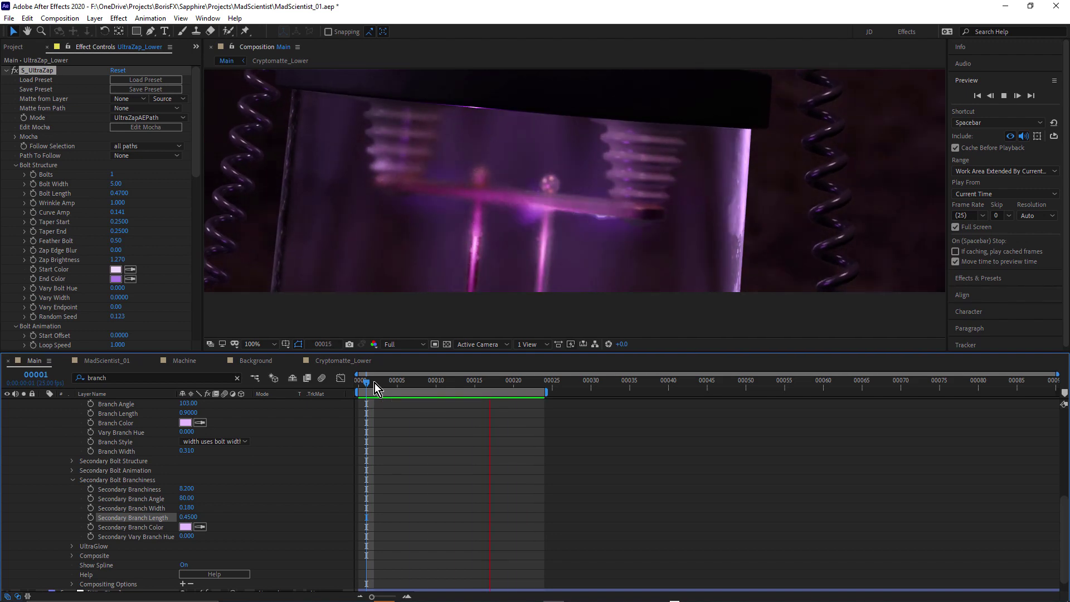
key(space)
click(420, 383)
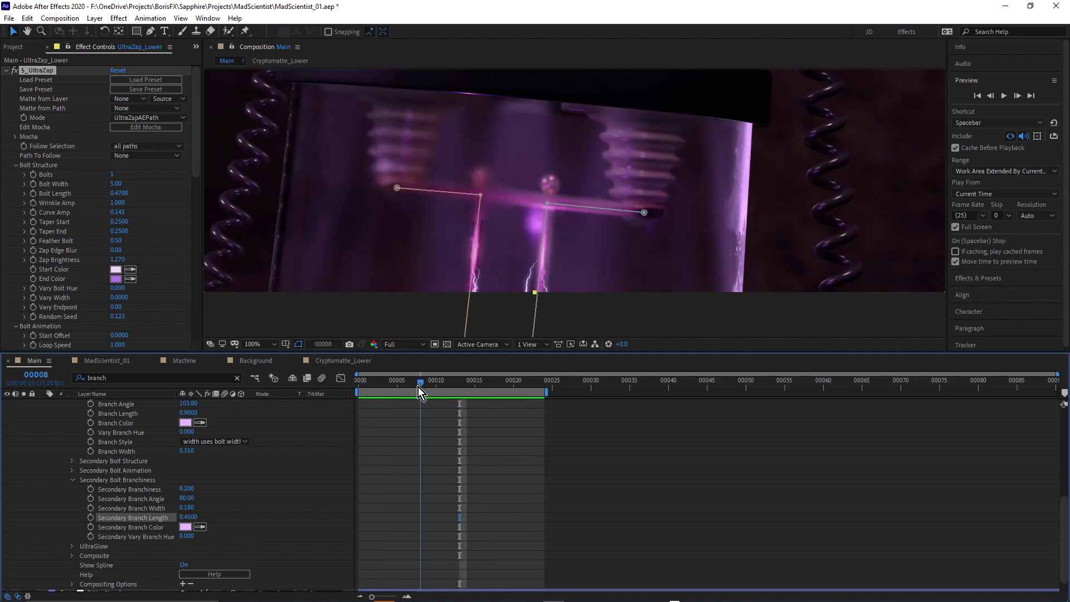
drag(418, 386, 557, 384)
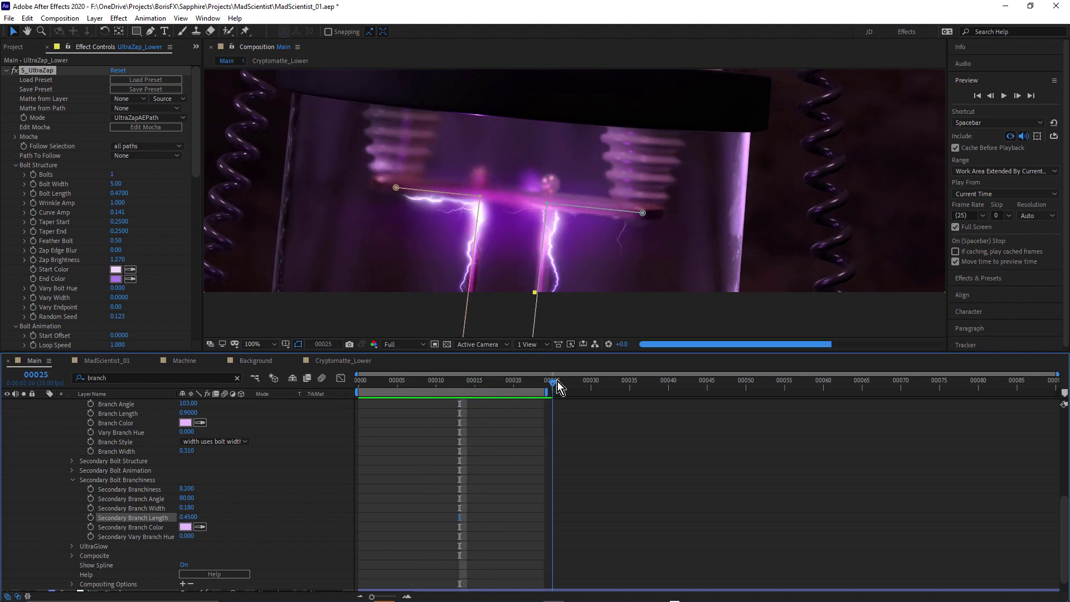
click(531, 383)
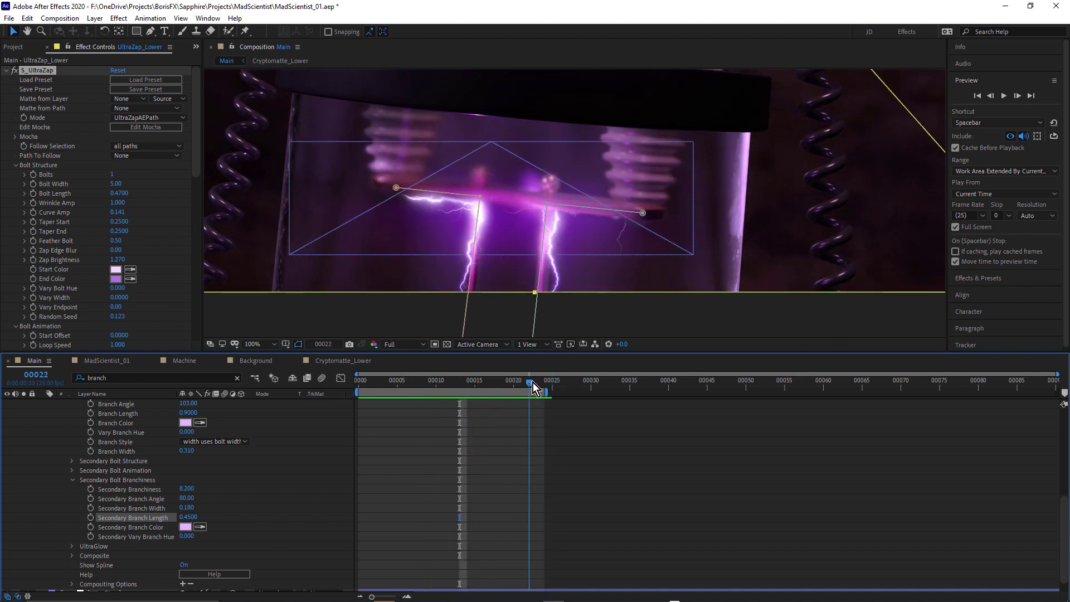
Set the lower bolts' Branch Length to 0.43 while previewing the result.
scroll(282, 442, up, 5)
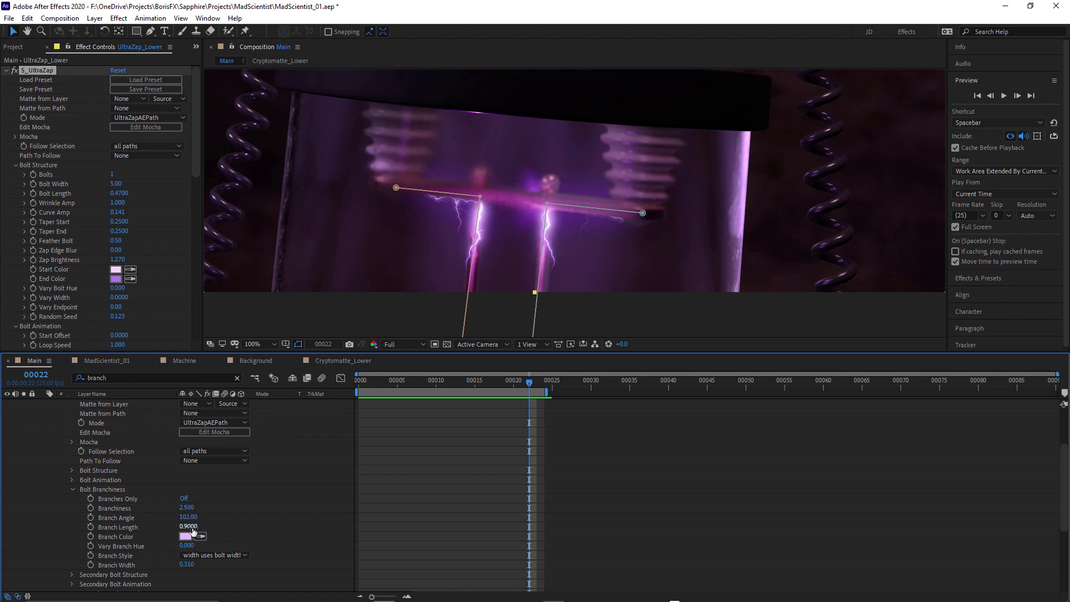
mouse_move(190, 526)
mouse_down()
mouse_move(176, 536)
mouse_move(182, 526)
mouse_up()
key(space)
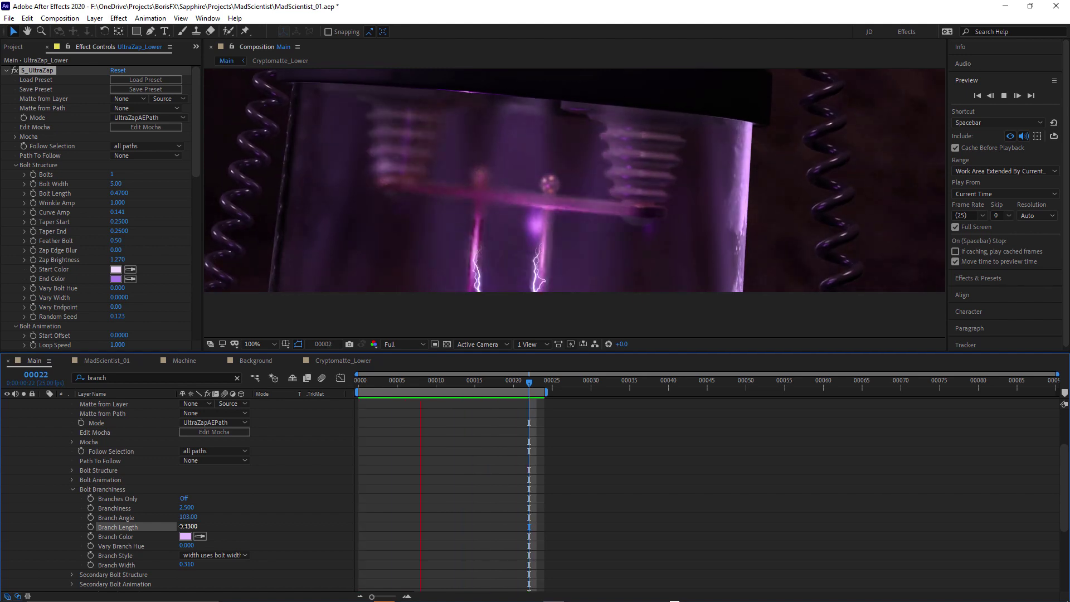
drag(181, 526, 283, 490)
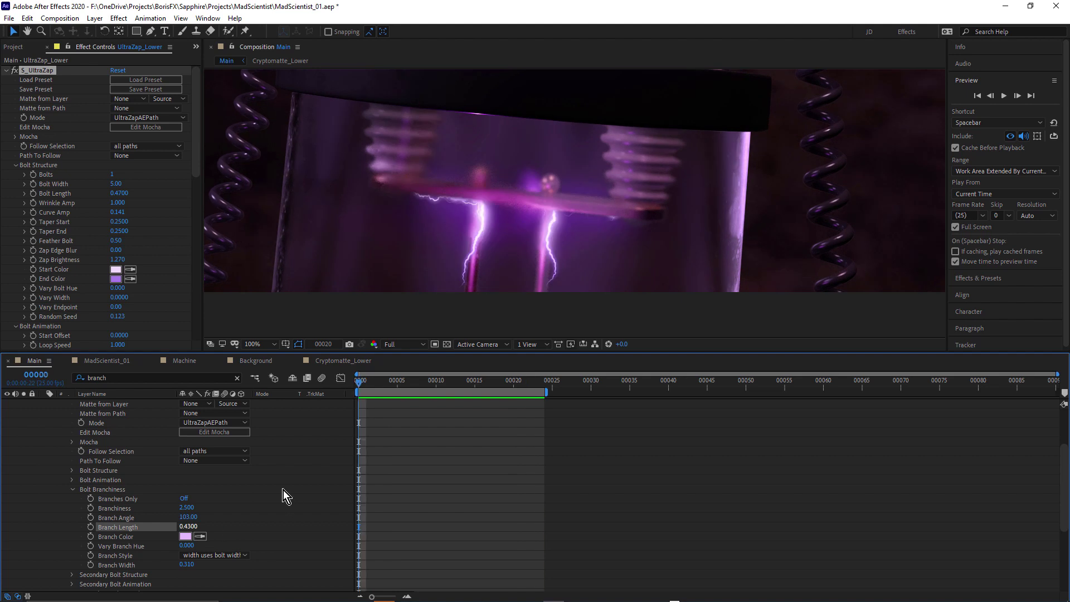
Expand S_UltraZap's Bolt Animation settings, set Loop Speed to 3.8, and preview the bolt motion.
scroll(272, 477, down, 3)
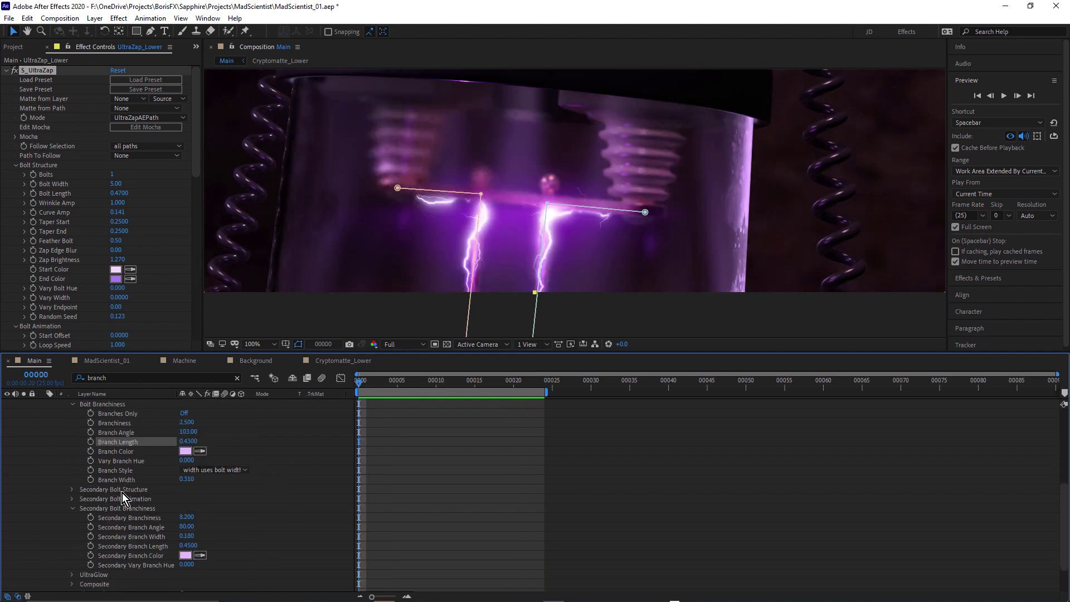
scroll(117, 501, up, 1)
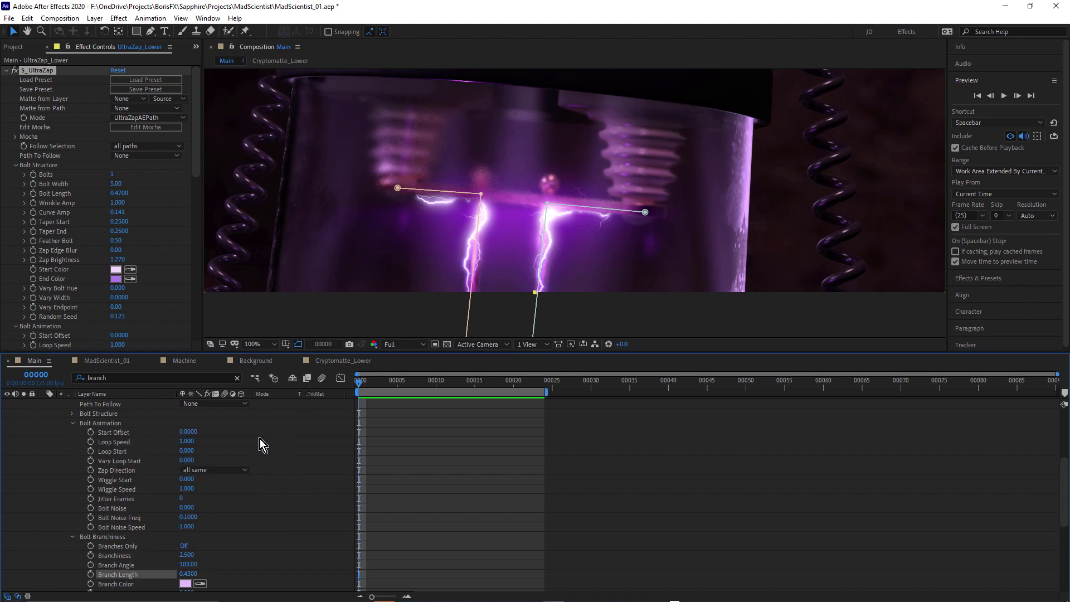
drag(196, 441, 230, 447)
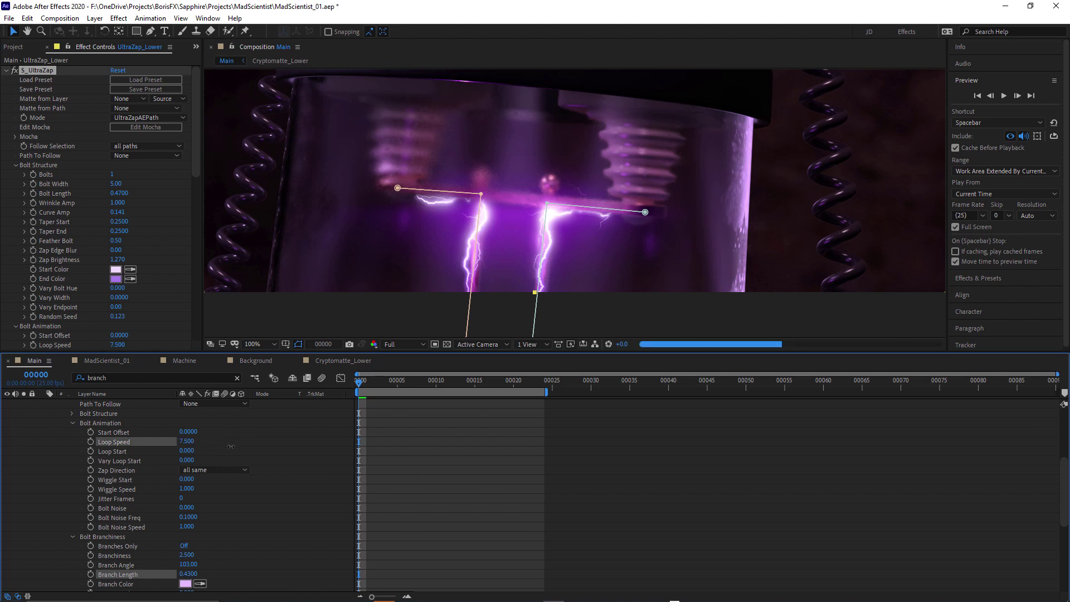
key(space)
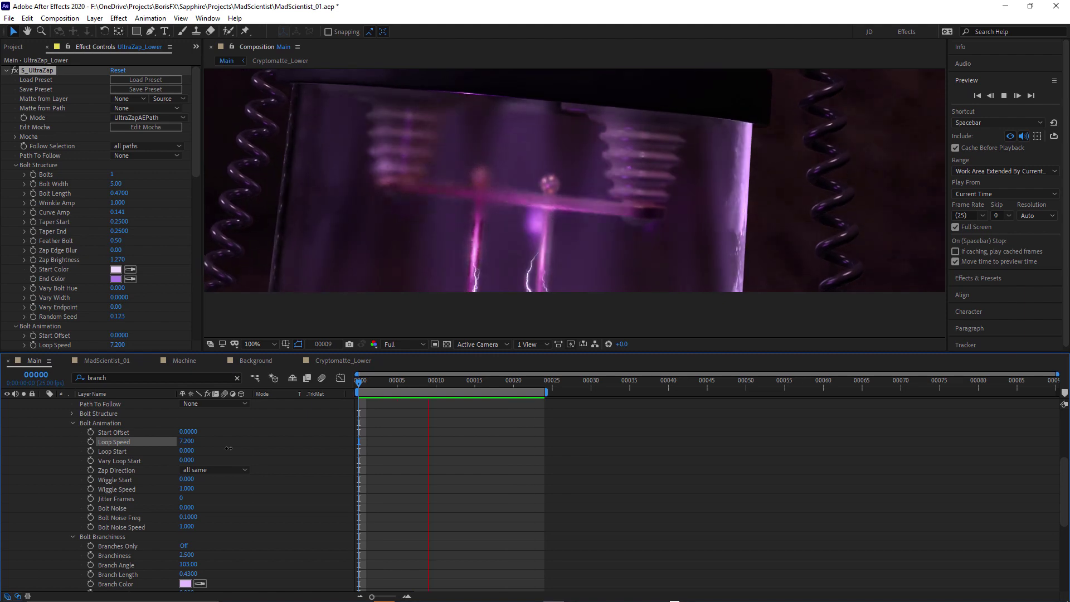
drag(228, 448, 177, 447)
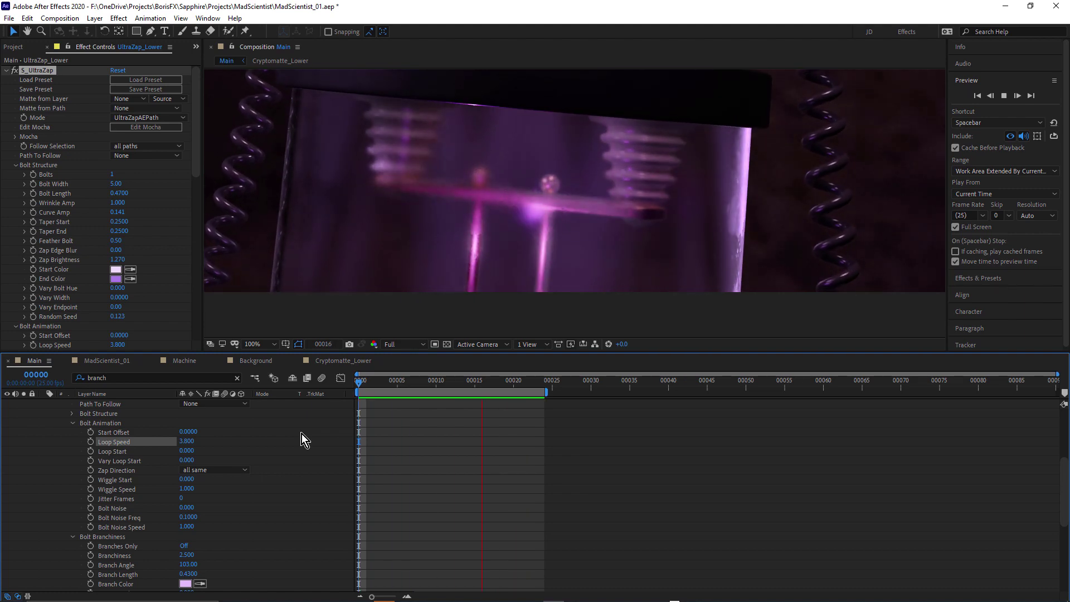
click(463, 456)
key(space)
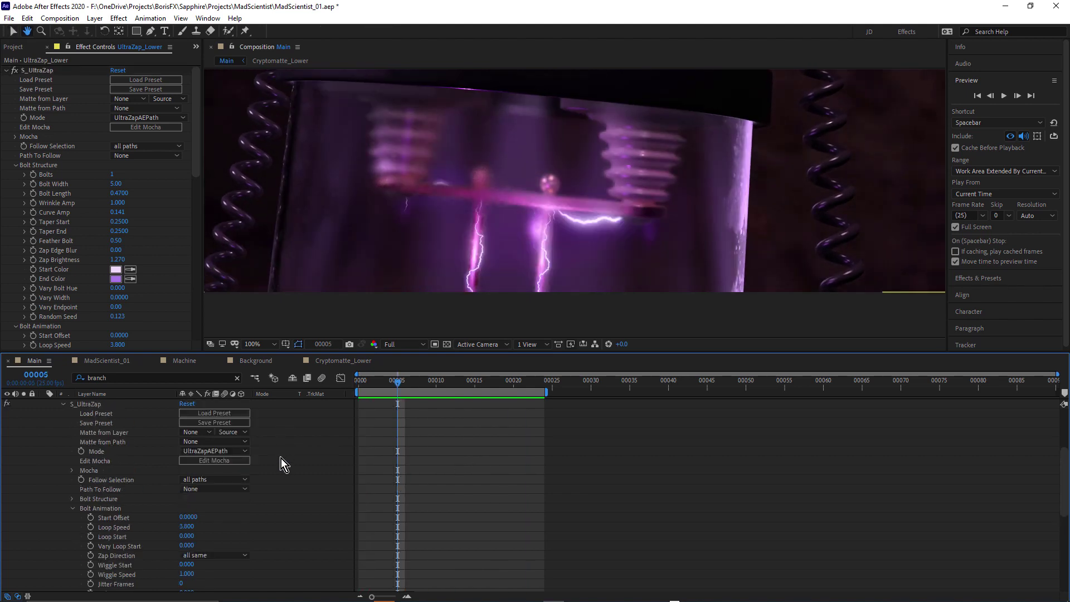
Collapse the UltraZap_Lower properties and turn off solo for all layers in Main.
scroll(117, 432, up, 5)
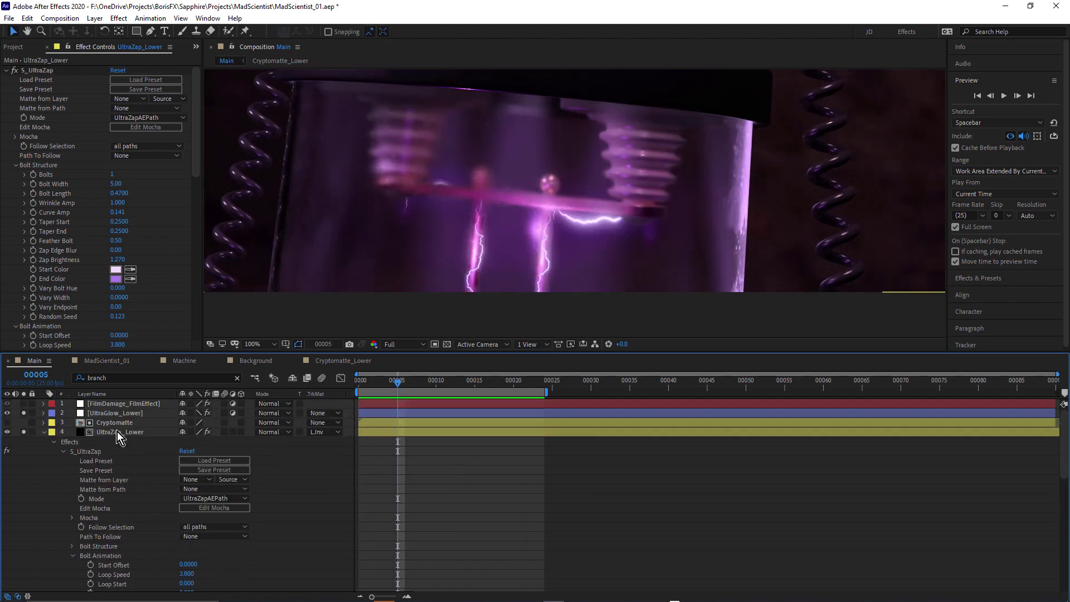
click(47, 433)
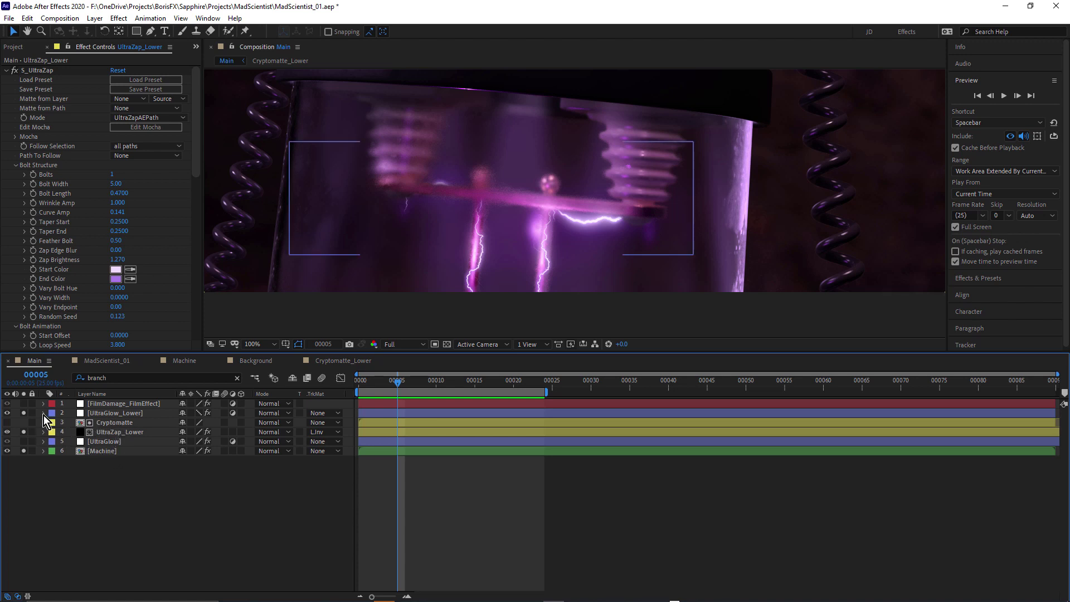
click(24, 450)
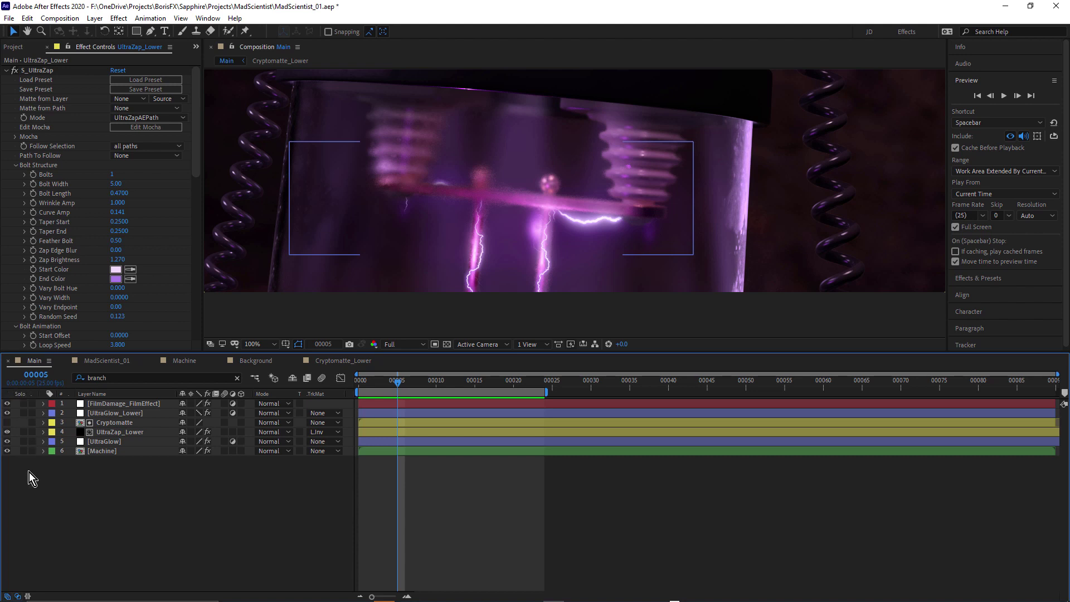
Select the FilmDamage_FilmEffect layer, collapse S_FilmDamage, disable both of its effects, and re-enable only S_FilmEffect.
click(108, 404)
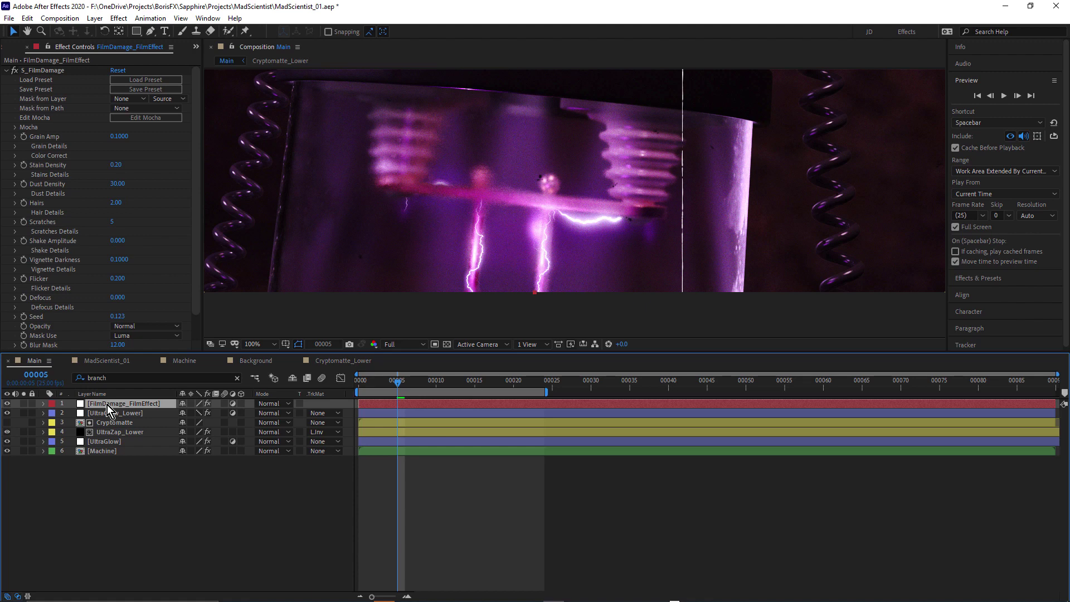
click(6, 71)
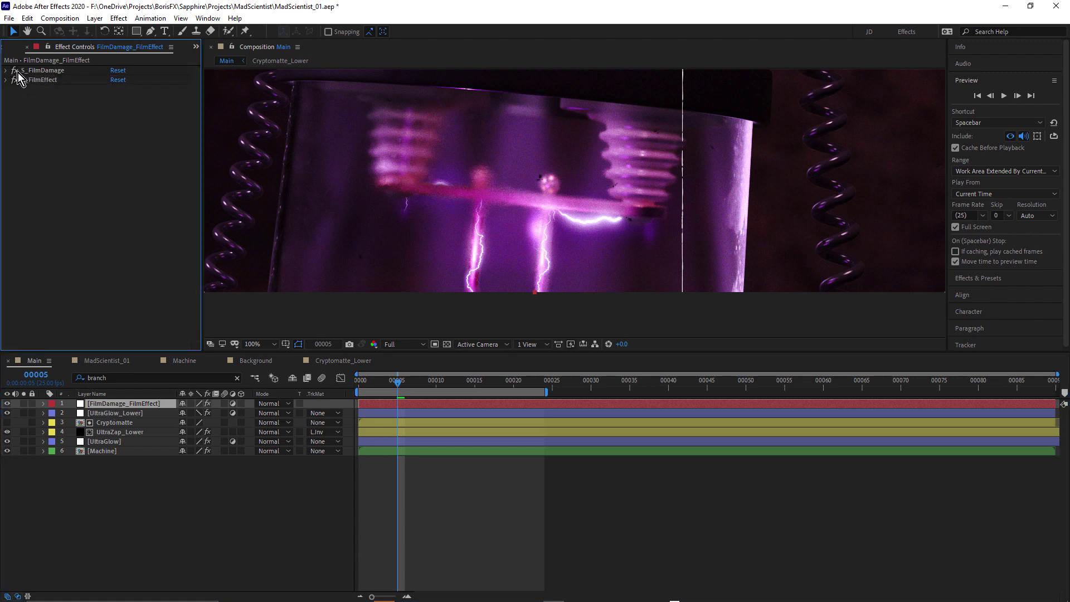
click(14, 71)
click(14, 80)
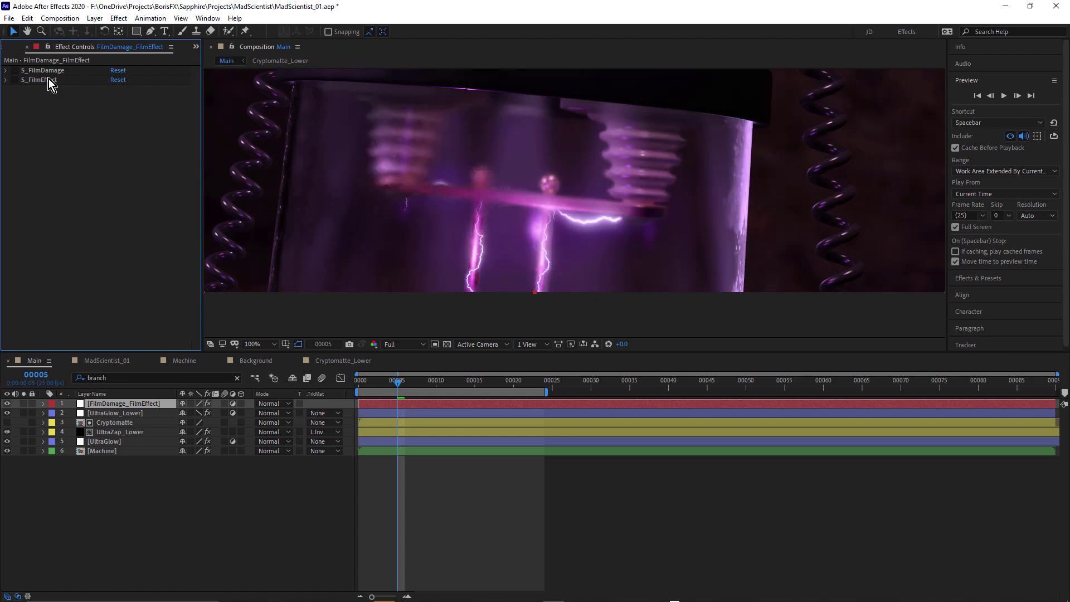
click(14, 80)
Expand the S_FilmEffect settings and try resetting Scale CC under Color Correct.
click(6, 80)
scroll(56, 92, down, 1)
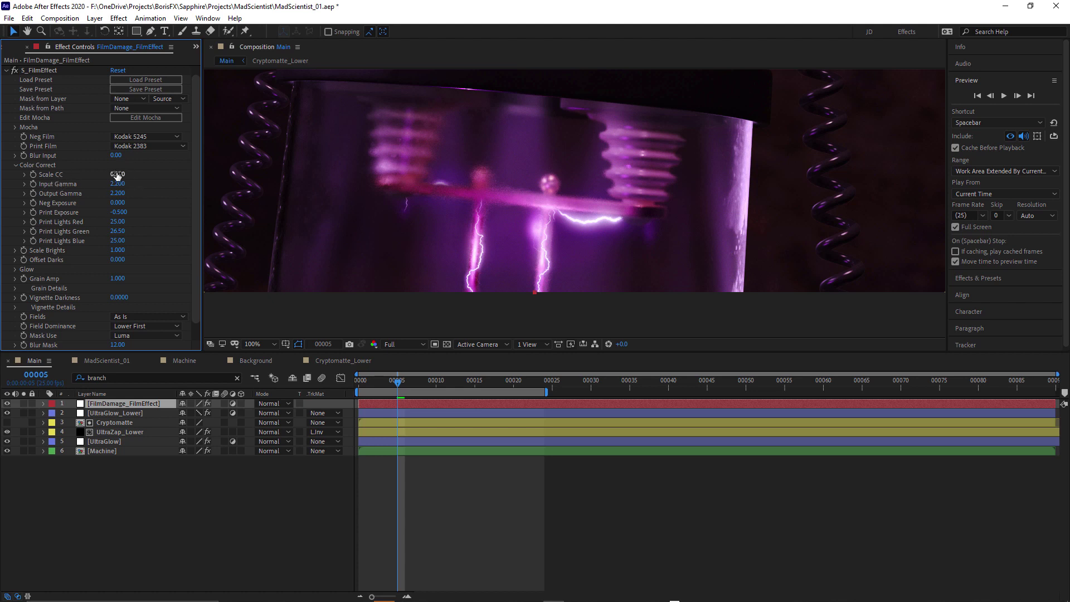
right_click(50, 178)
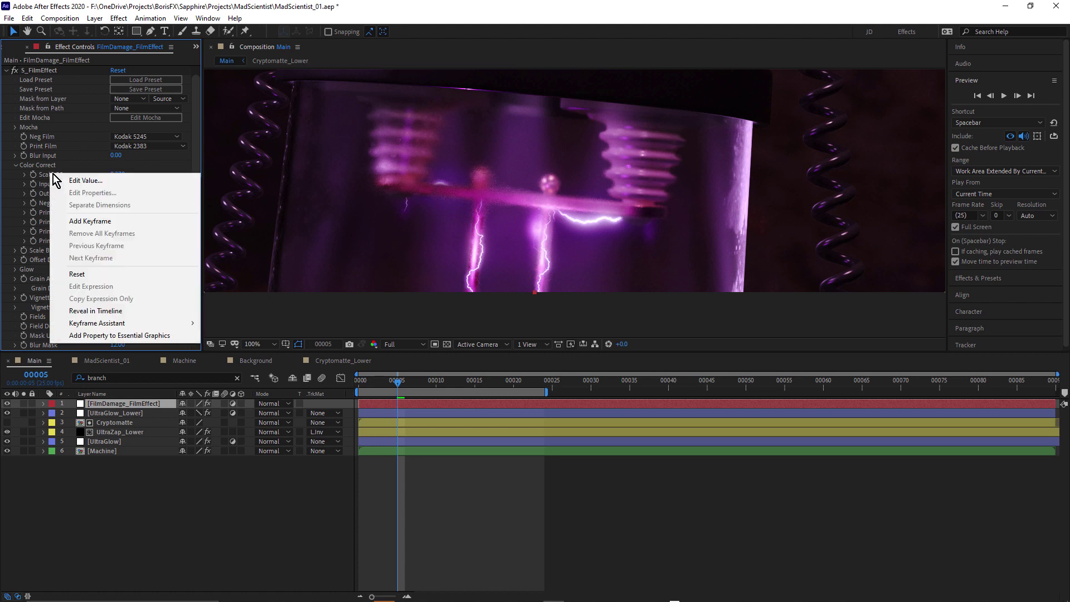
click(95, 273)
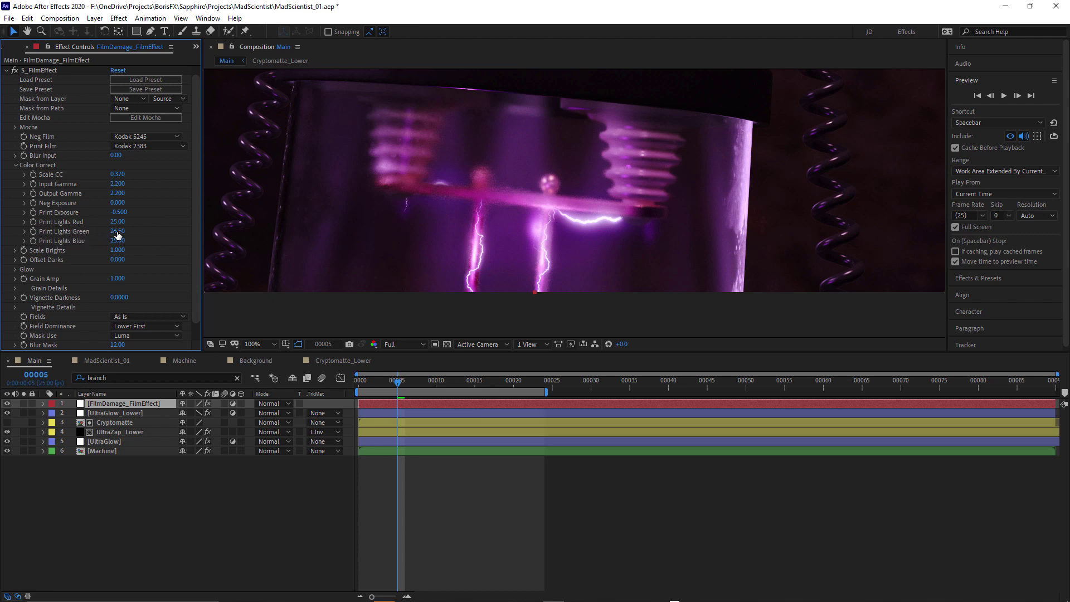
Try lowering Print Lights Green to 12.20 in S_FilmEffect's Color Correct settings, and undo the change.
drag(119, 234, 55, 241)
key(ctrl+z)
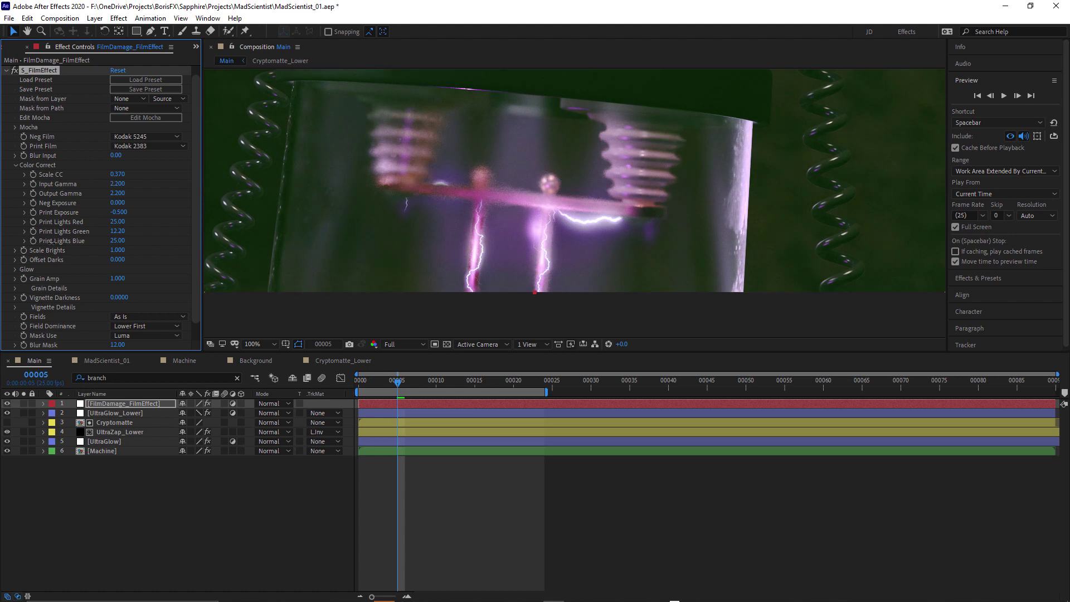
key(ctrl+z)
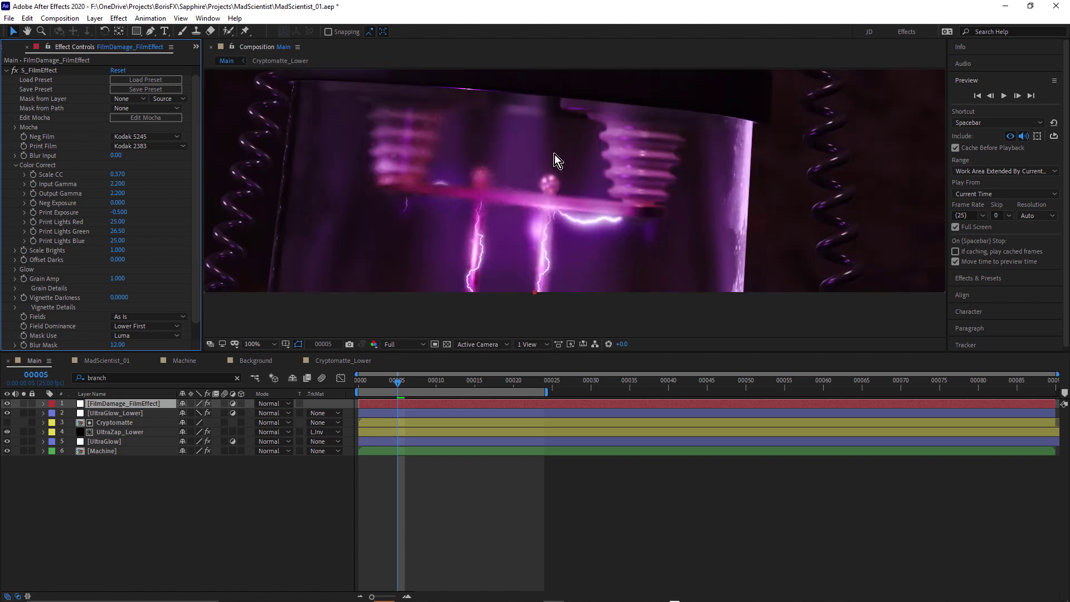
Collapse S_FilmEffect, re-enable S_FilmDamage, and preview both film effects on the full composite.
click(6, 71)
click(14, 72)
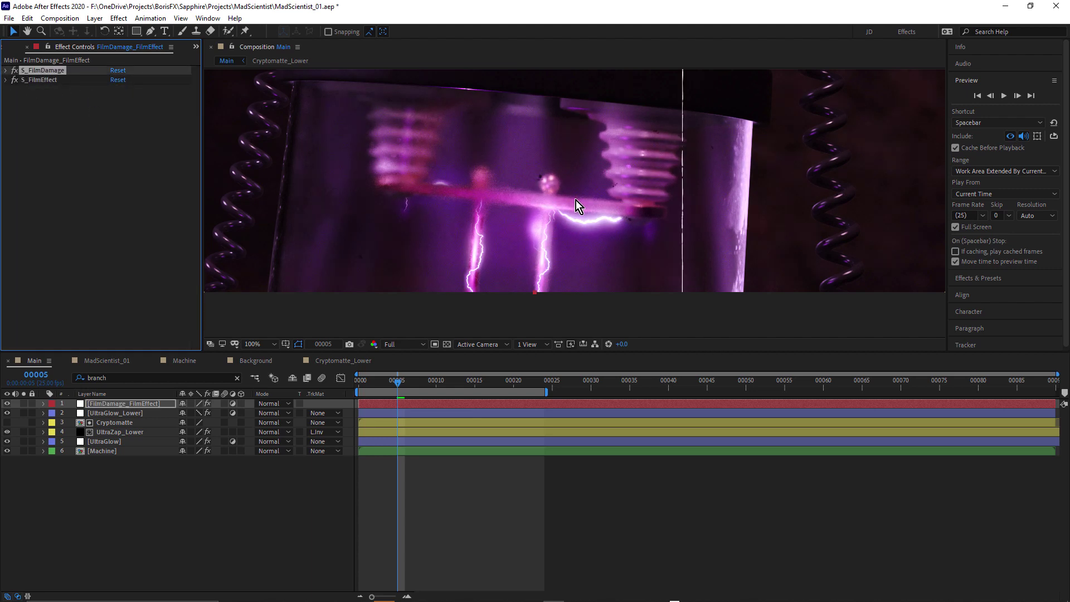
scroll(576, 200, down, 2)
drag(591, 182, 556, 296)
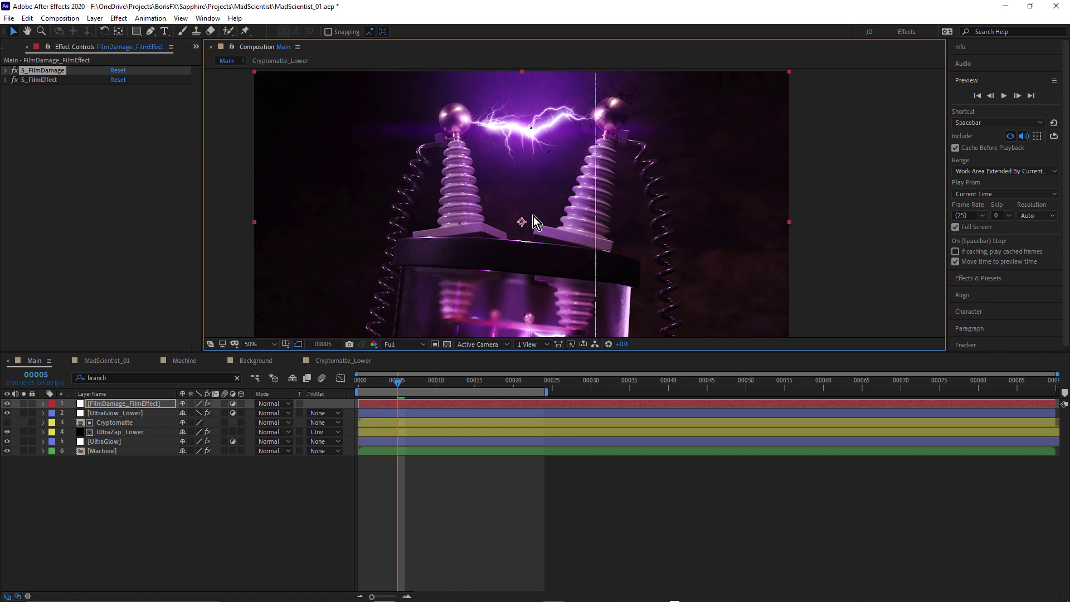
key(space)
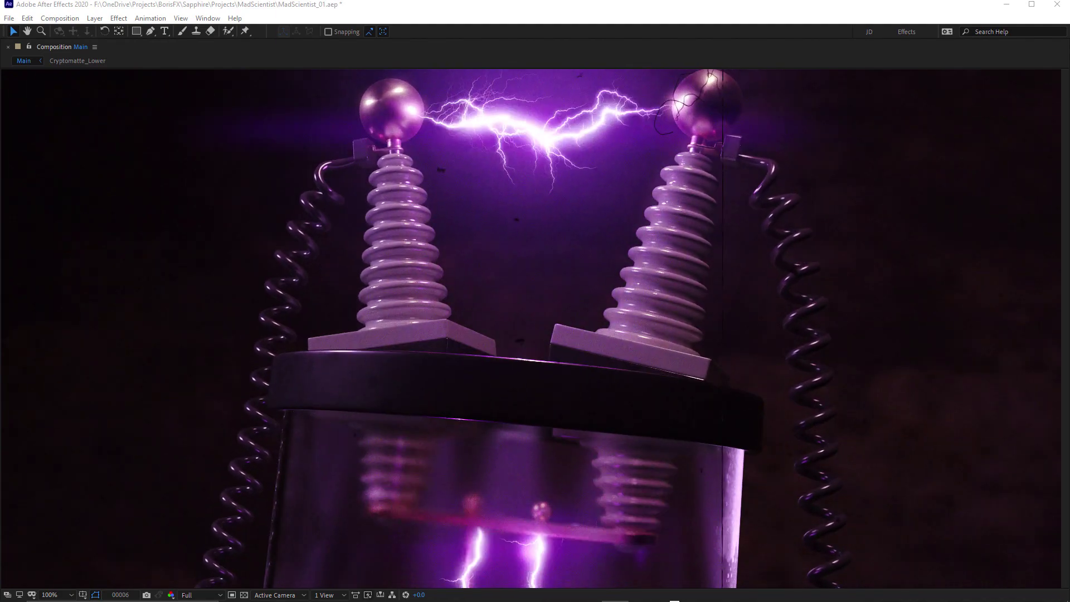
click(920, 67)
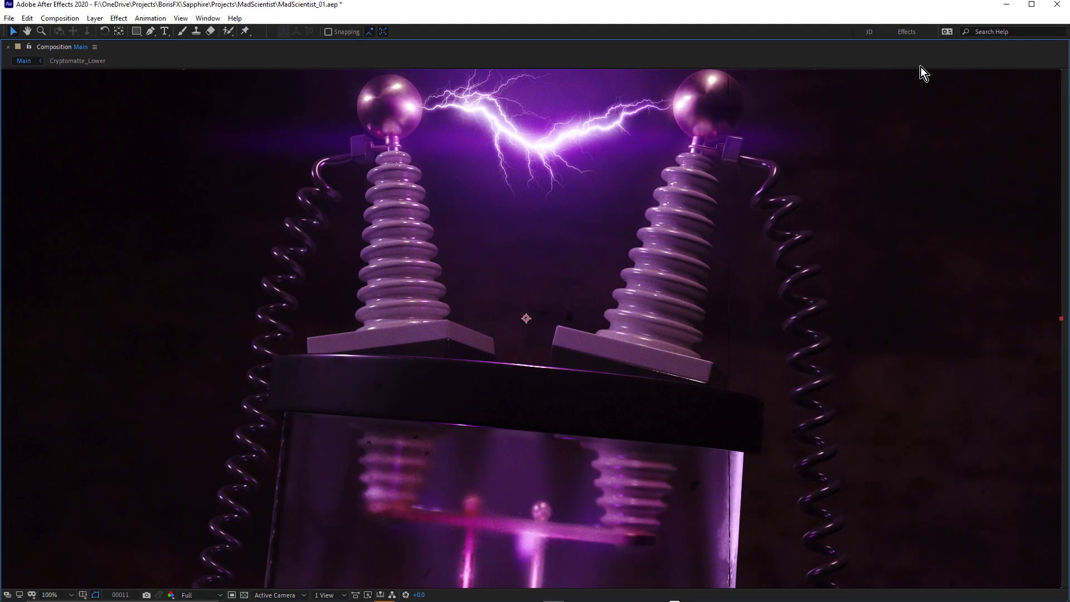
key(space)
key(space)
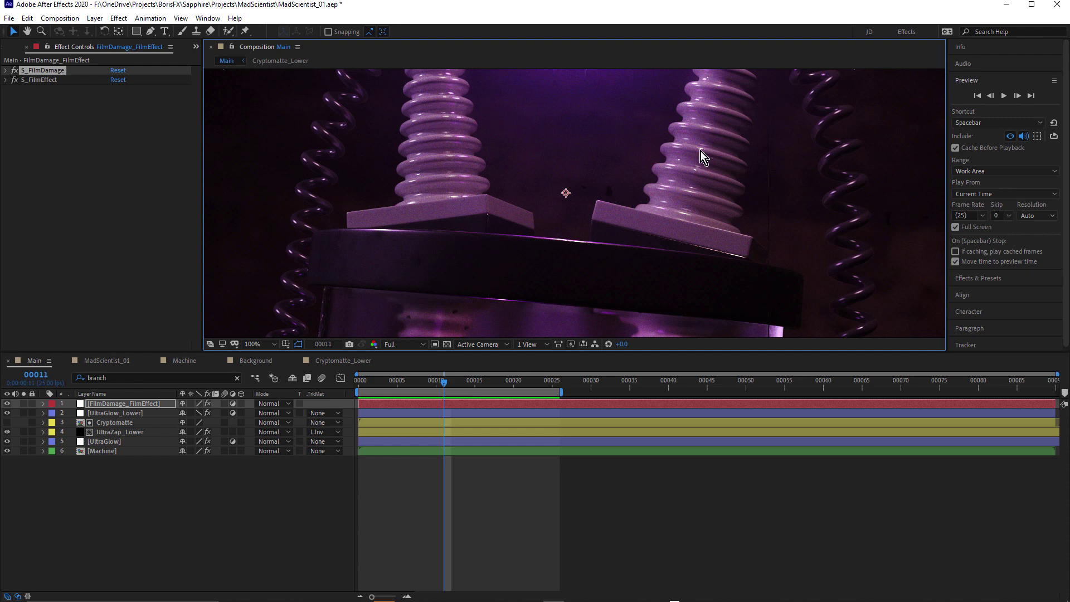
Make the composition viewer taller and inspect the finished composite at 100% zoom.
scroll(593, 213, down, 2)
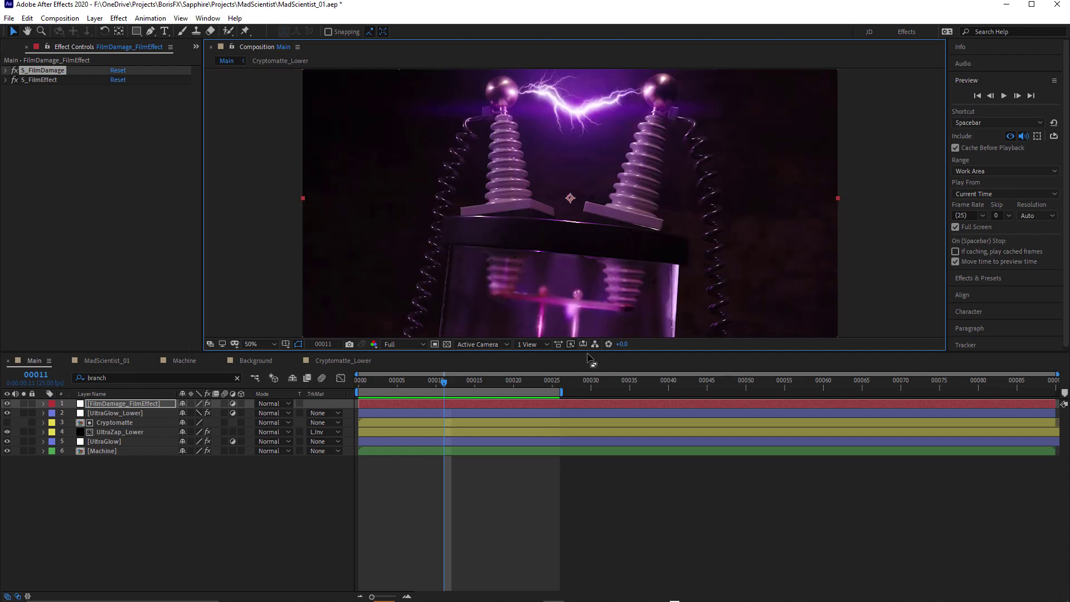
drag(585, 353, 584, 418)
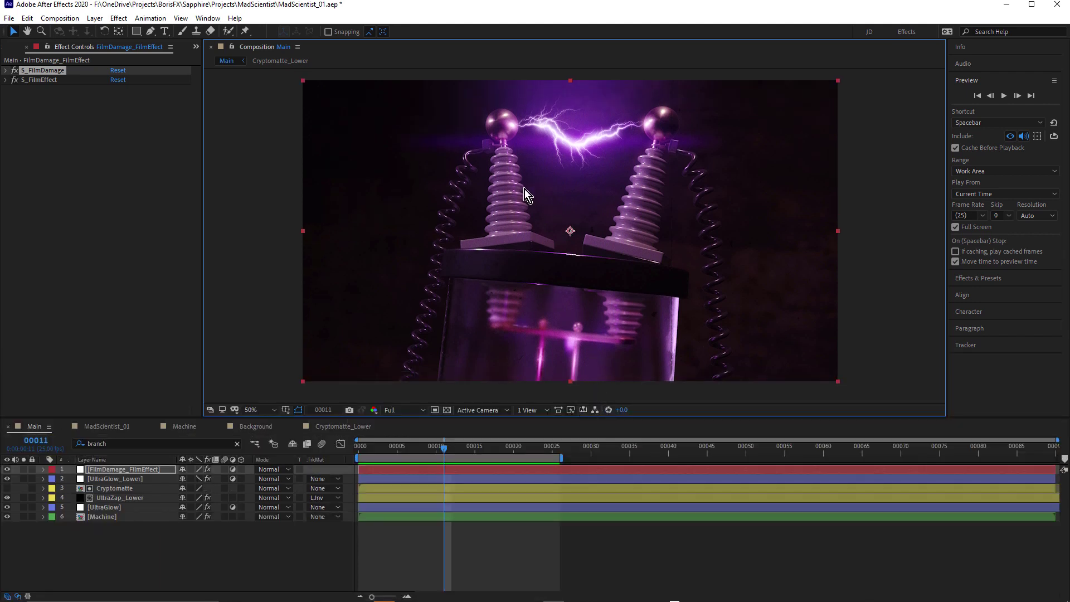
scroll(524, 189, up, 2)
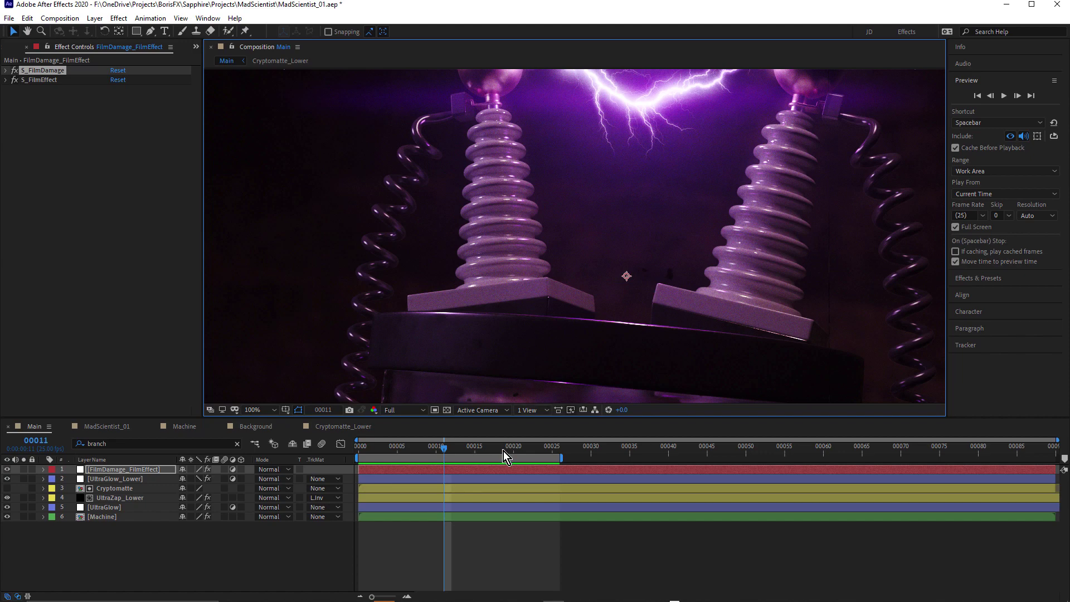
drag(503, 451, 442, 490)
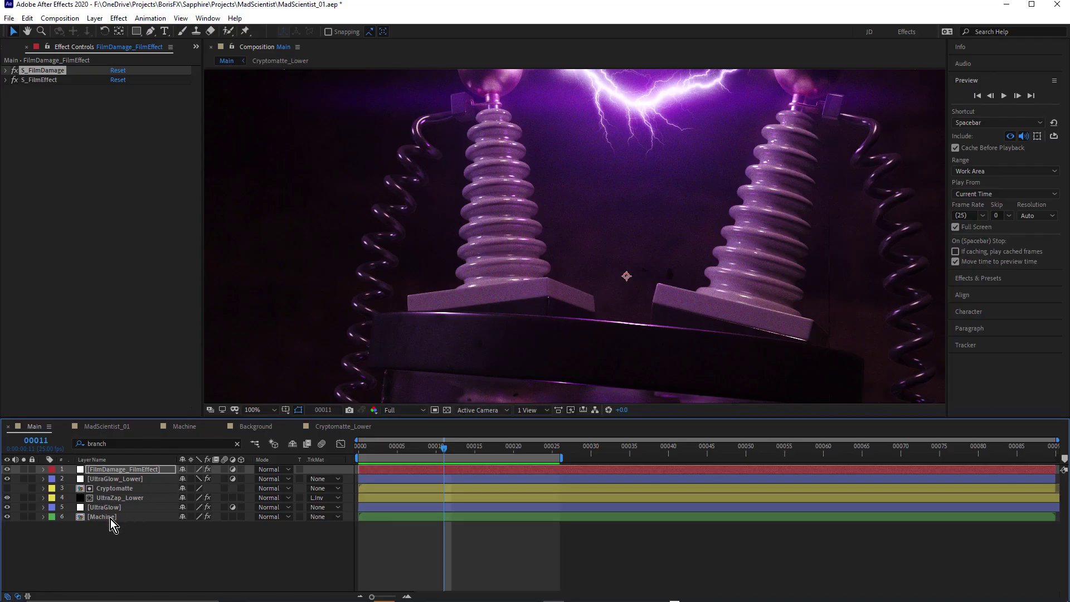
Open the Machine precomp and hide every visible layer except FlickerUpper.
double_click(109, 517)
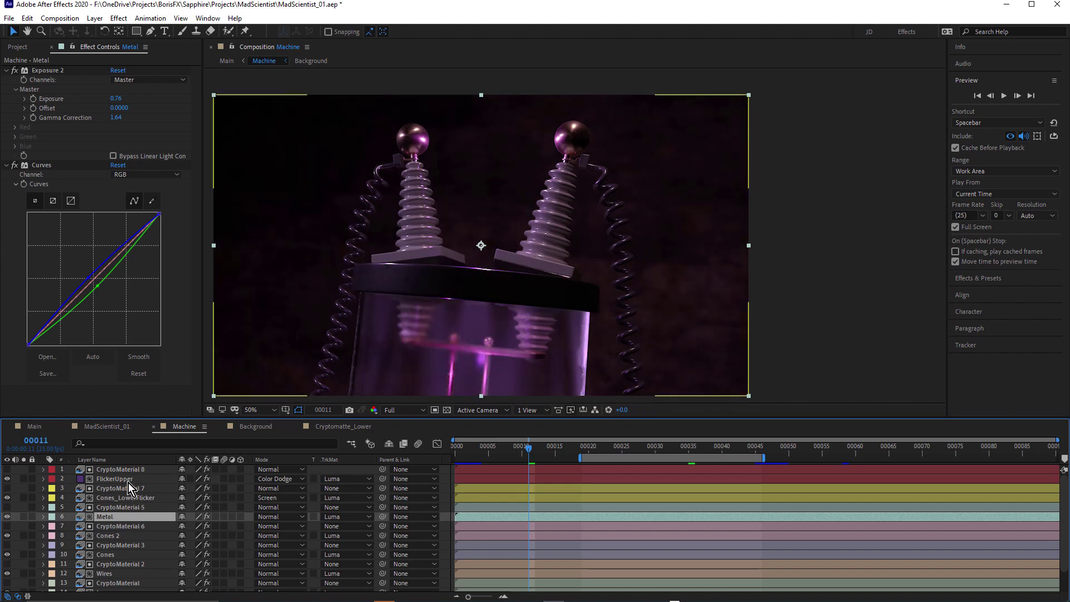
drag(8, 517, 7, 582)
scroll(19, 533, down, 1)
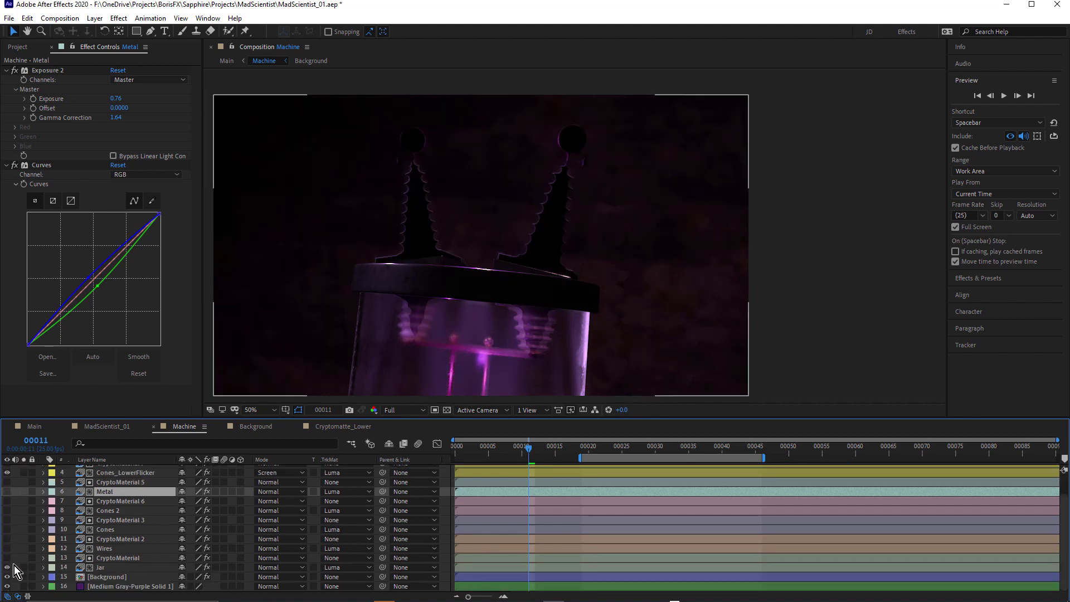
click(7, 585)
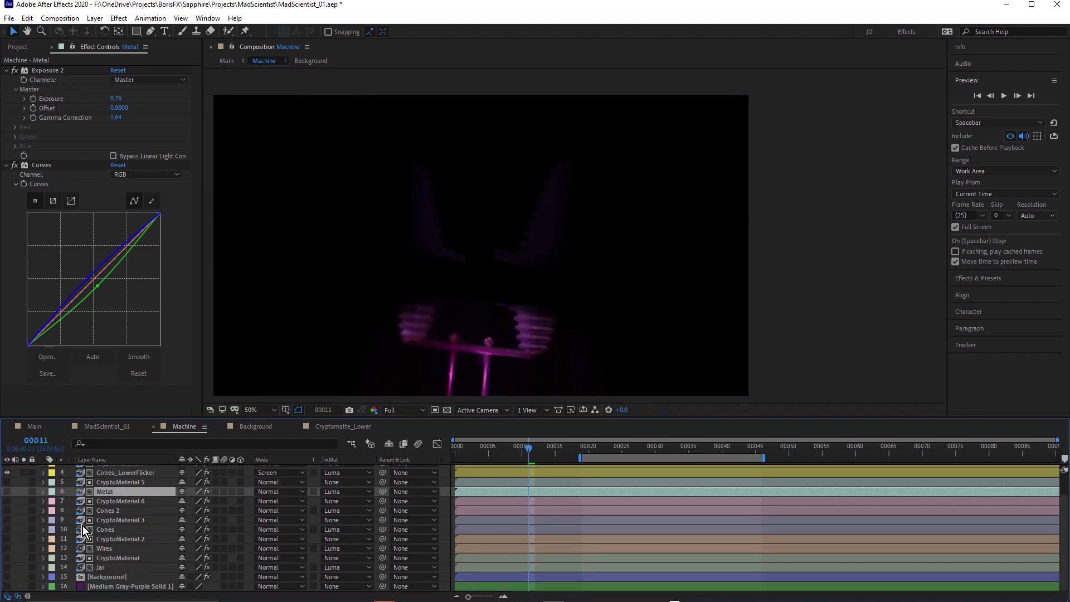
scroll(113, 488, up, 1)
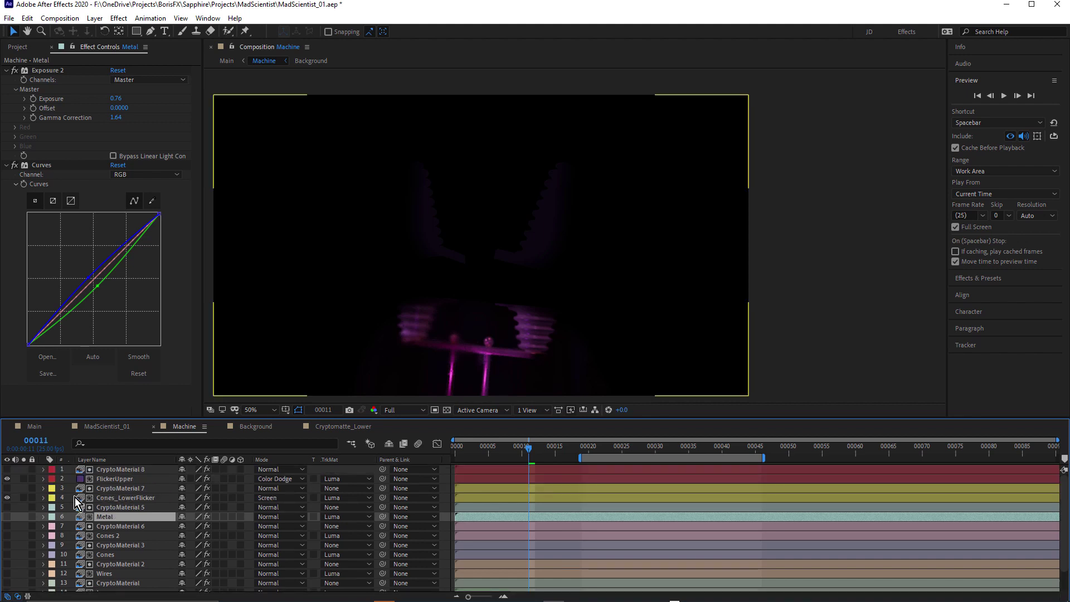
click(8, 497)
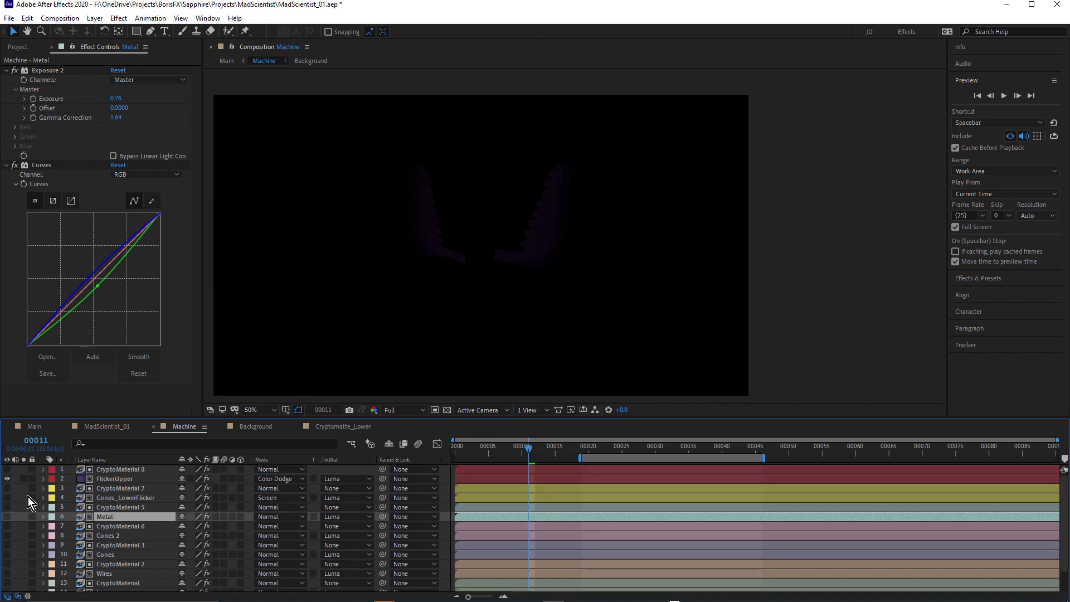
Select FlickerUpper, inspect its masked purple solid and S_Flicker settings, and preview the flicker by itself.
click(125, 479)
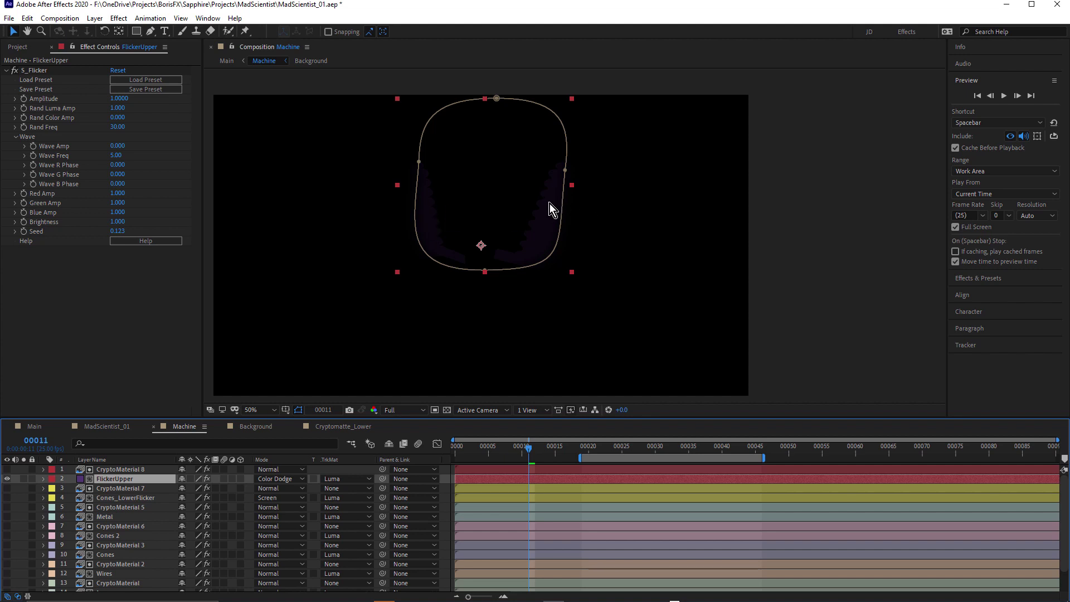
scroll(540, 219, up, 2)
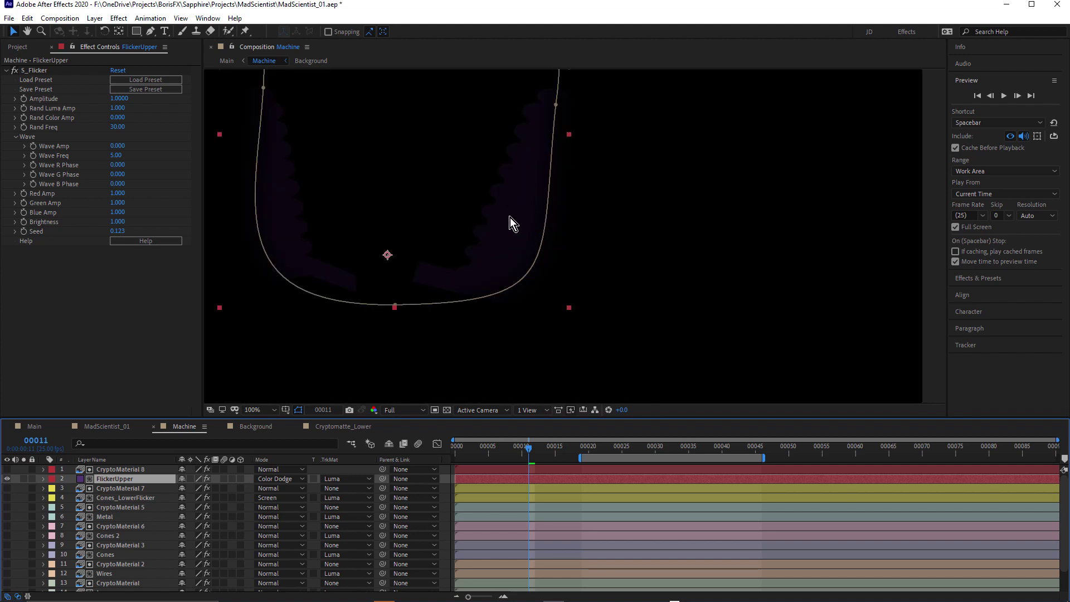
double_click(115, 479)
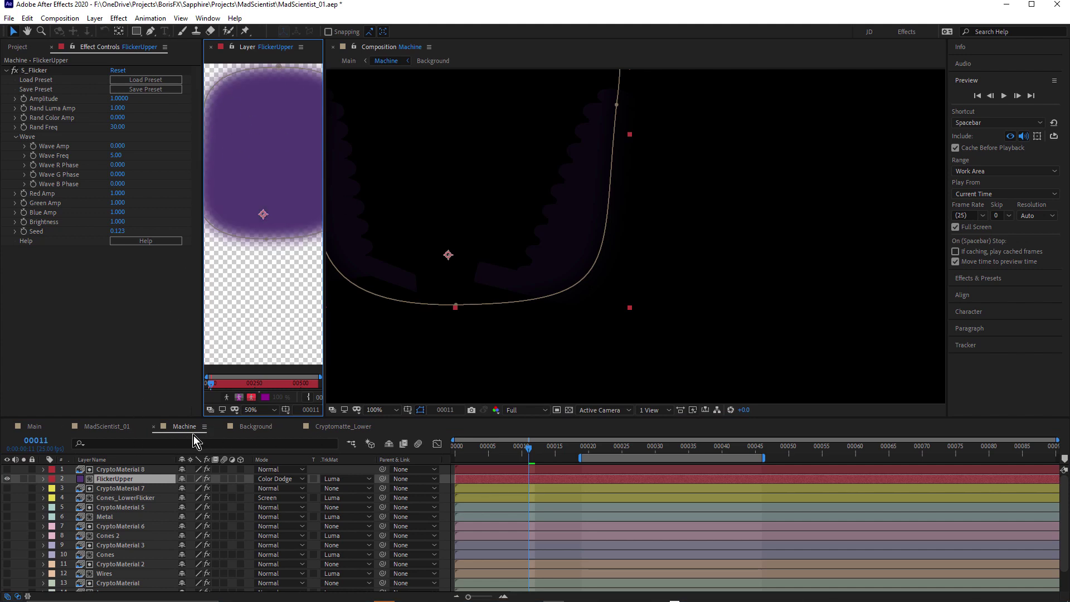
click(211, 47)
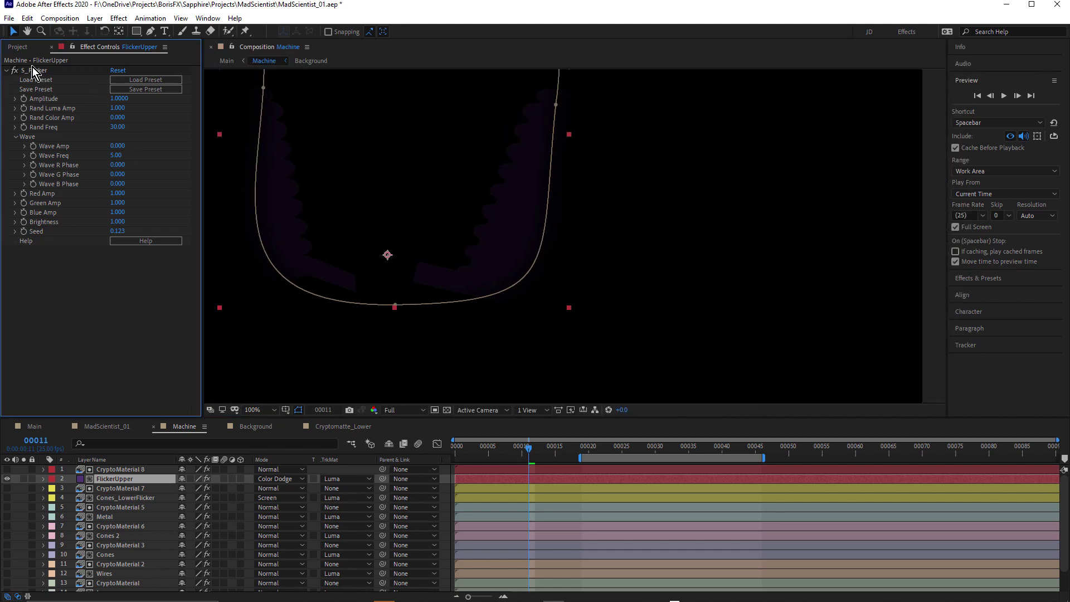
key(space)
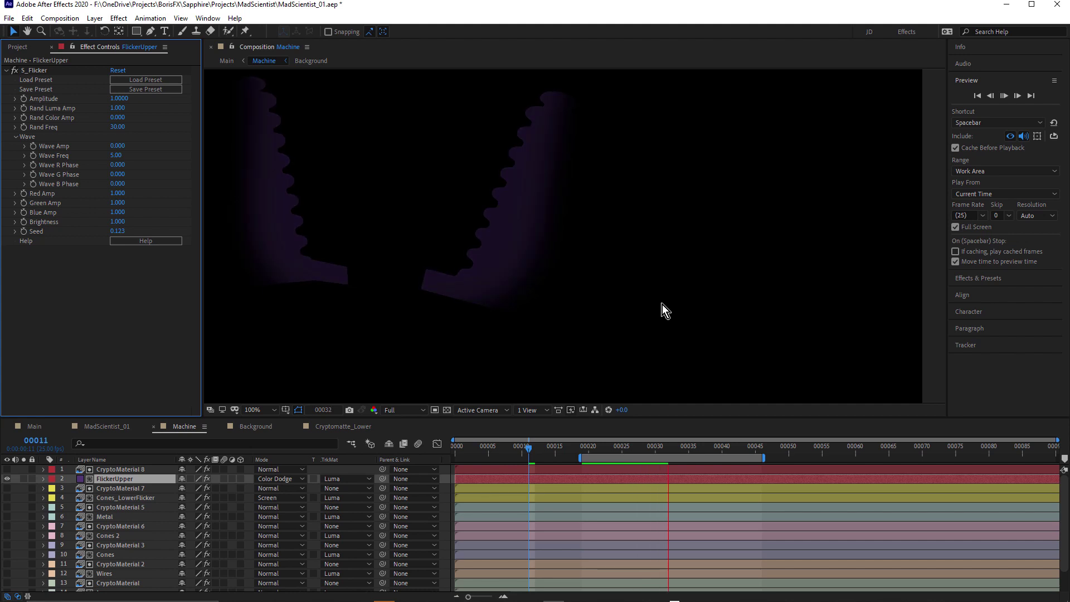
key(space)
Briefly show the Background layer, show only Cones beneath FlickerUpper instead, and preview the flicker on the cones.
scroll(102, 502, down, 2)
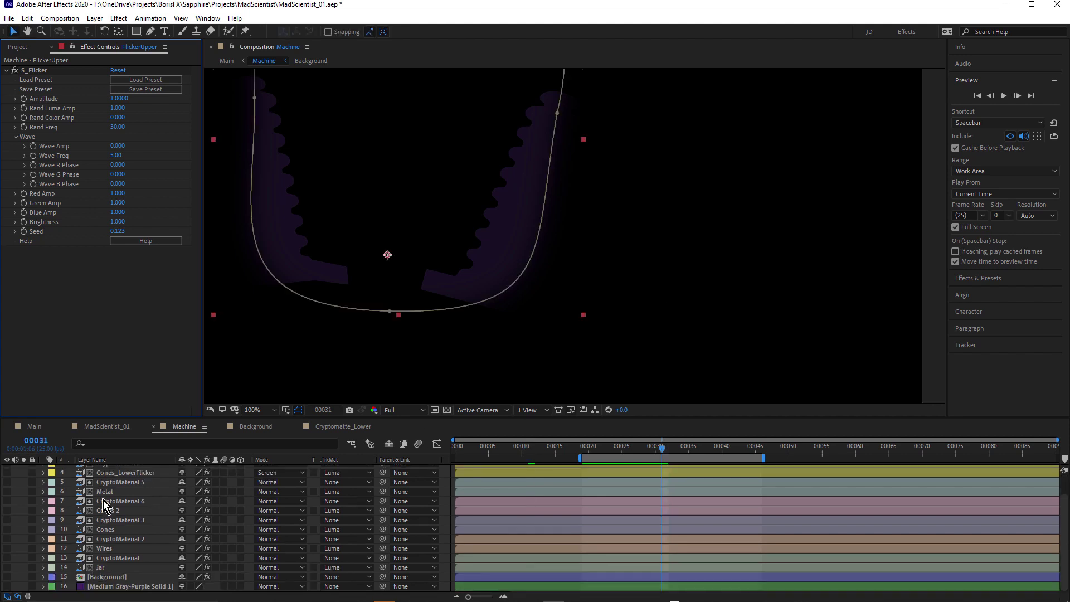
click(7, 577)
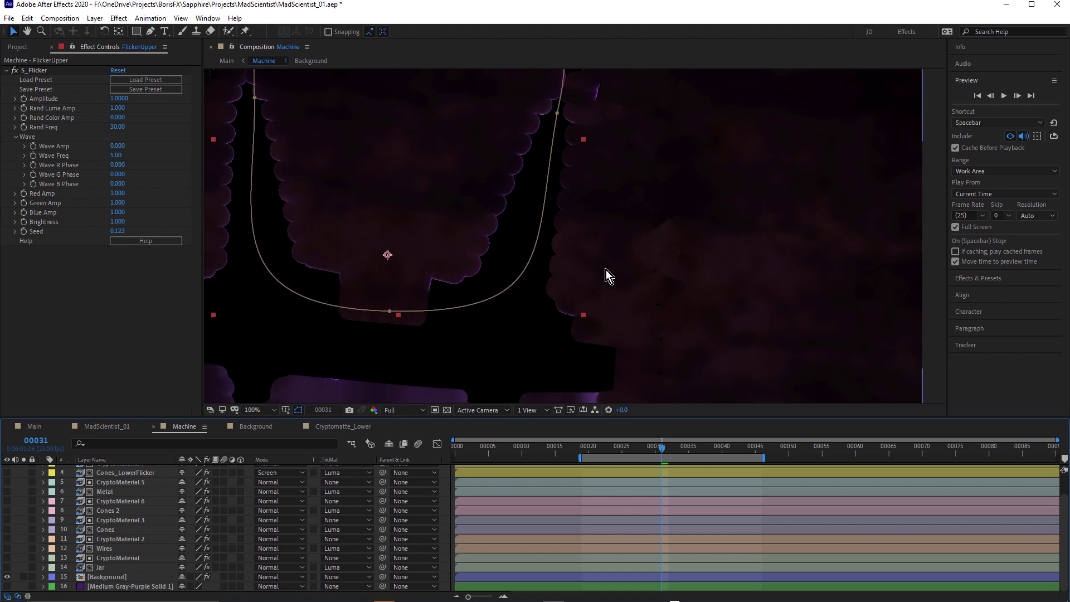
click(7, 576)
click(8, 529)
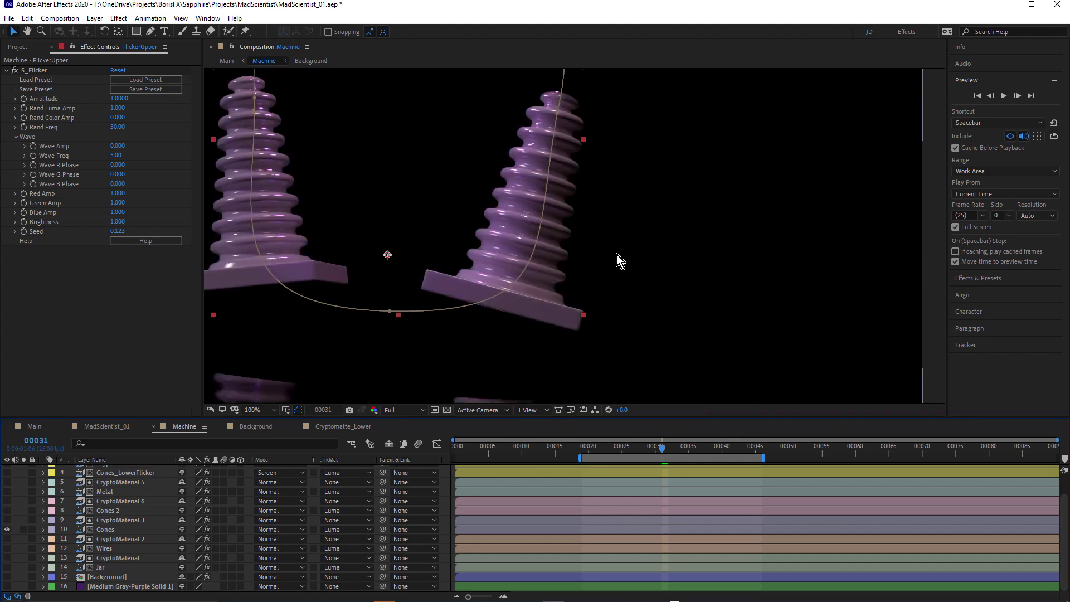
key(space)
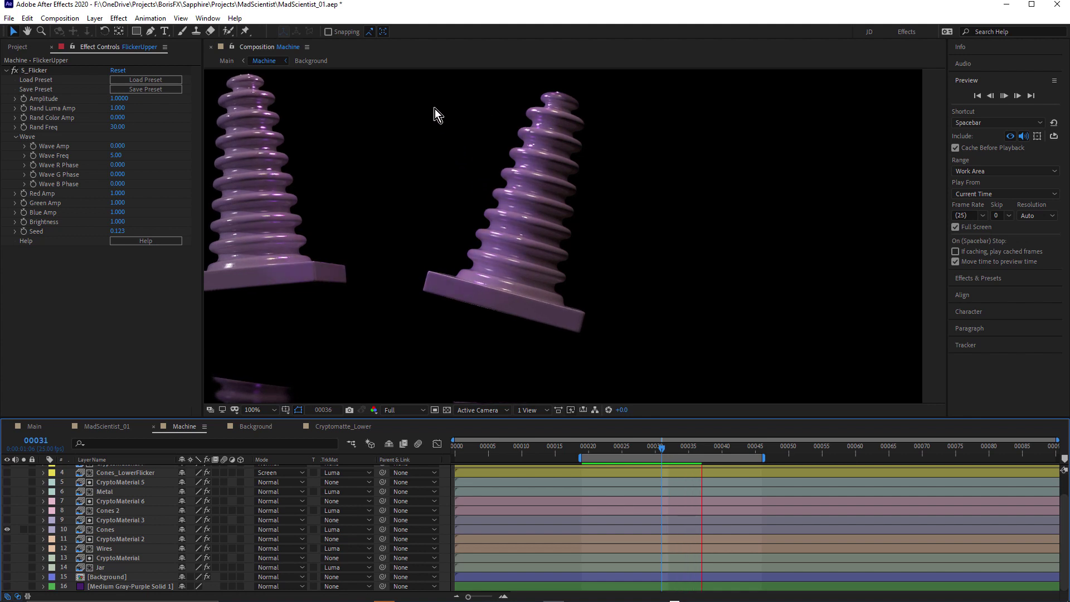
End the Machine work area at frame 37 and preview the cone flicker over the shortened range.
click(703, 448)
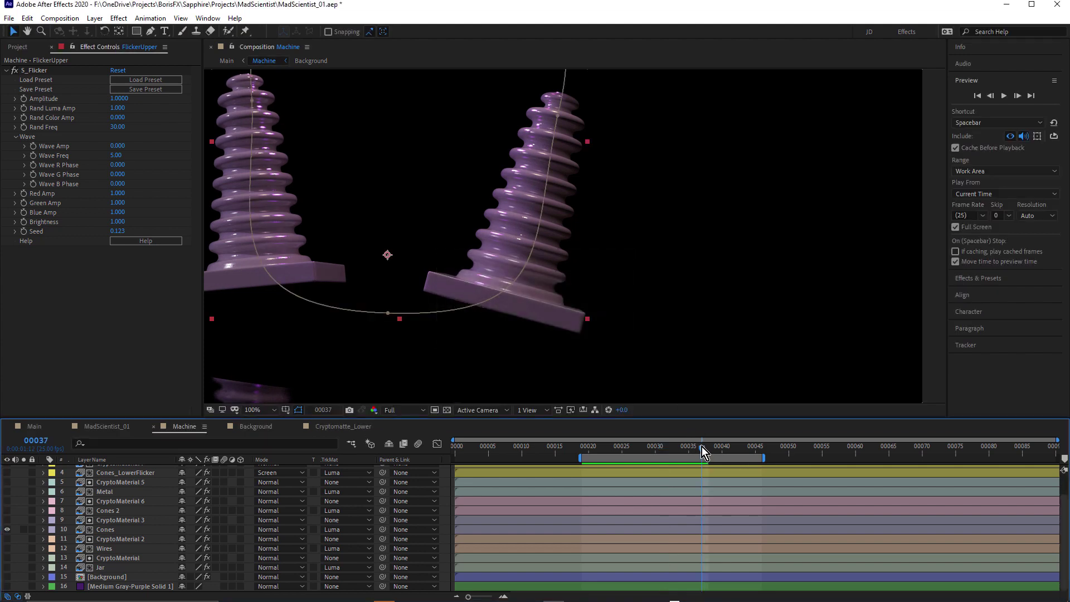
key(n)
key(space)
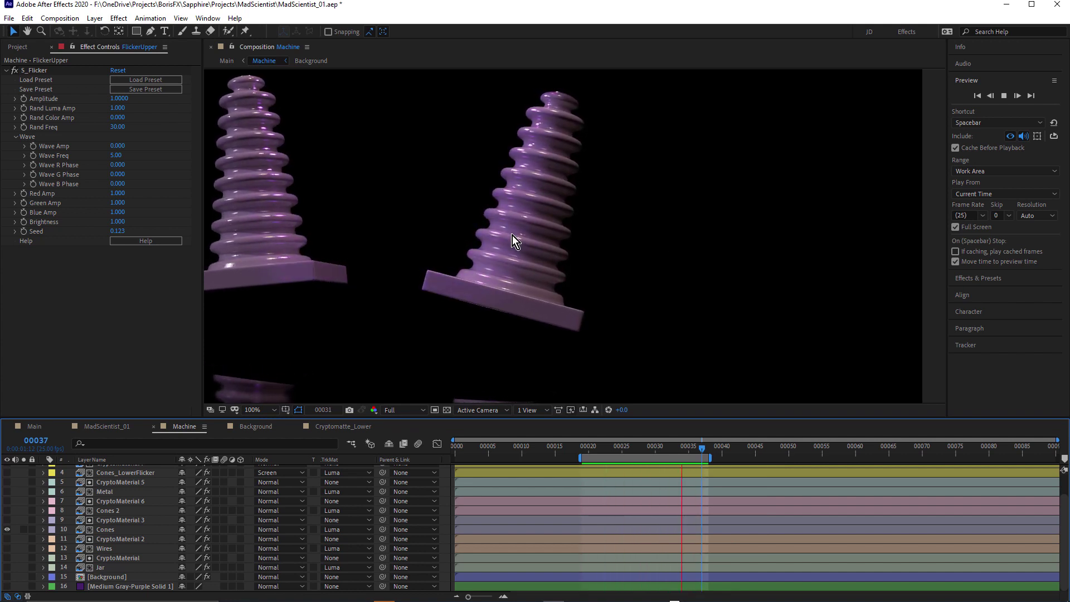
key(space)
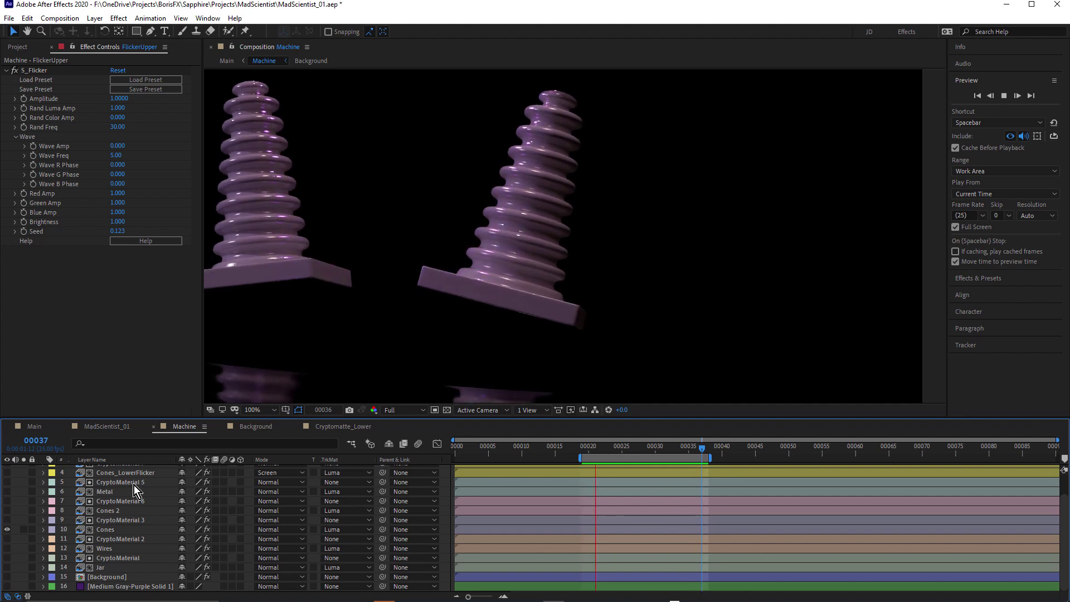
Hide FlickerUpper, show Cones_LowerFlicker, and bring the lower cones inside the jar into view.
scroll(126, 510, up, 2)
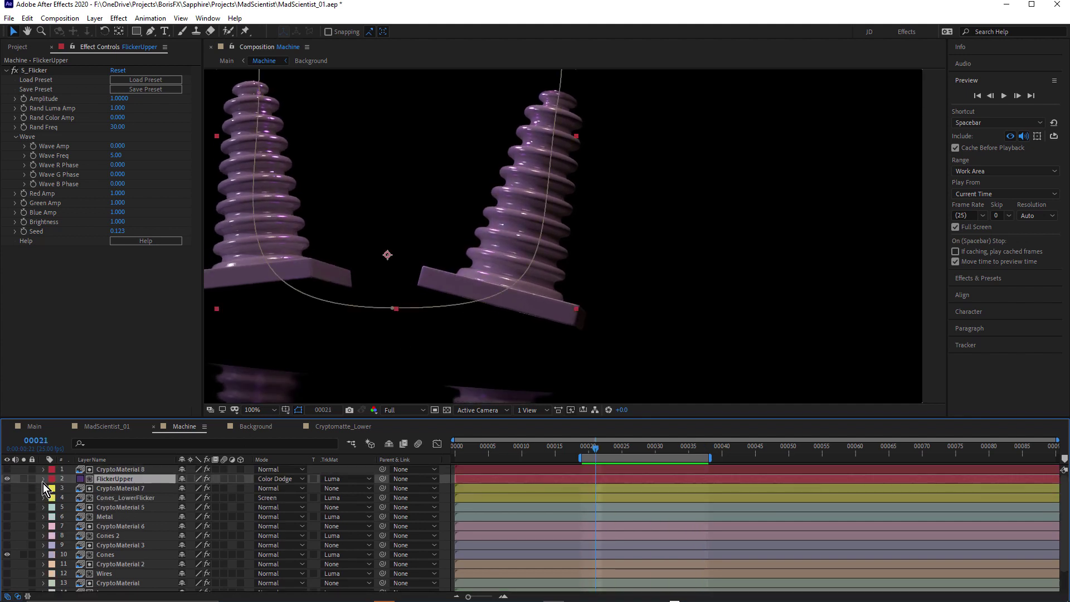
click(7, 478)
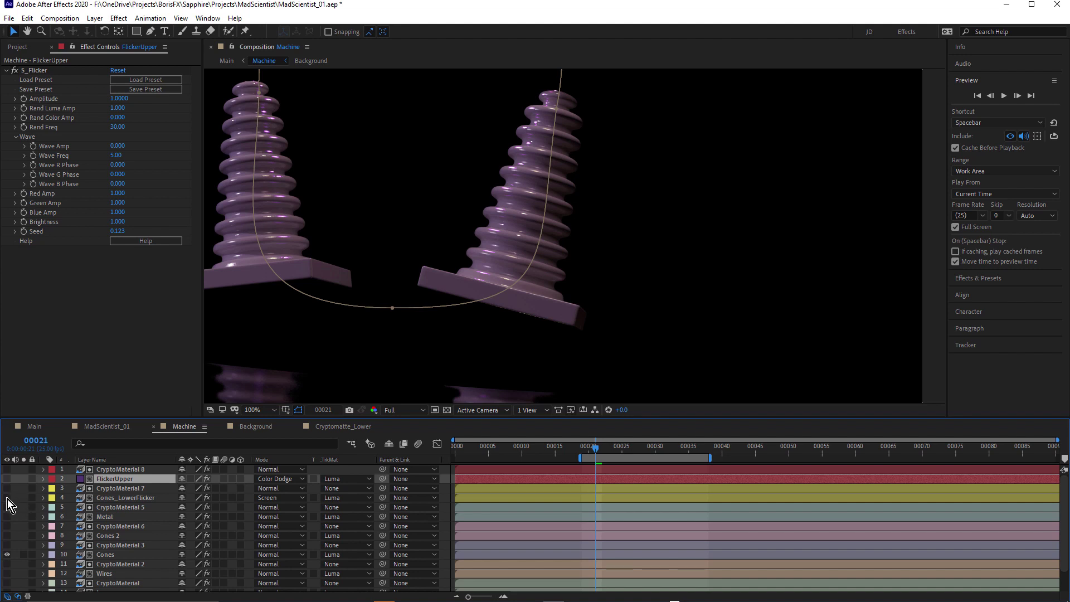
click(7, 497)
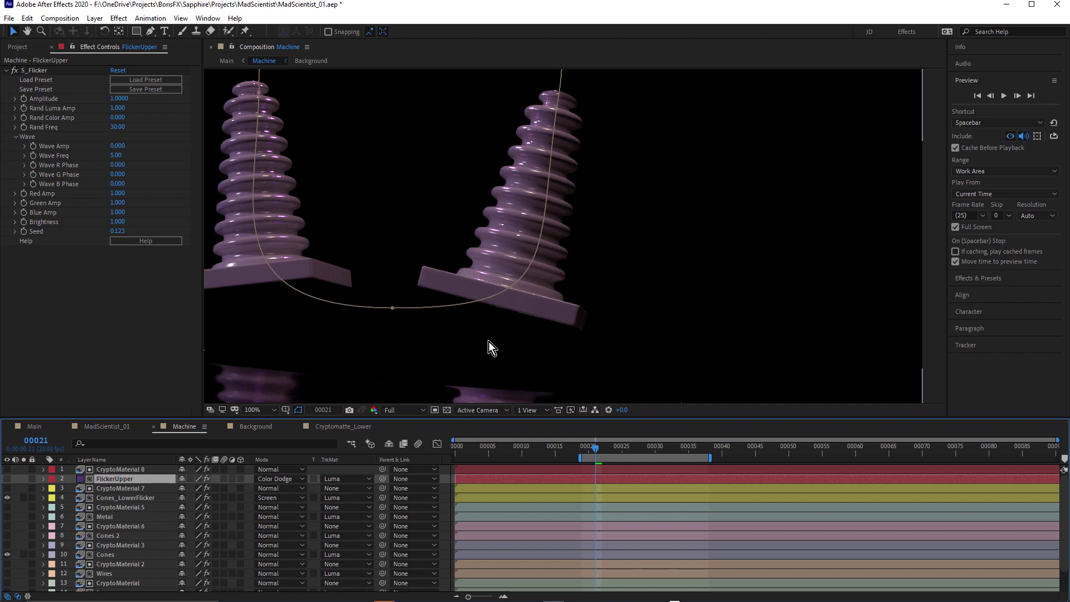
drag(499, 353, 579, 221)
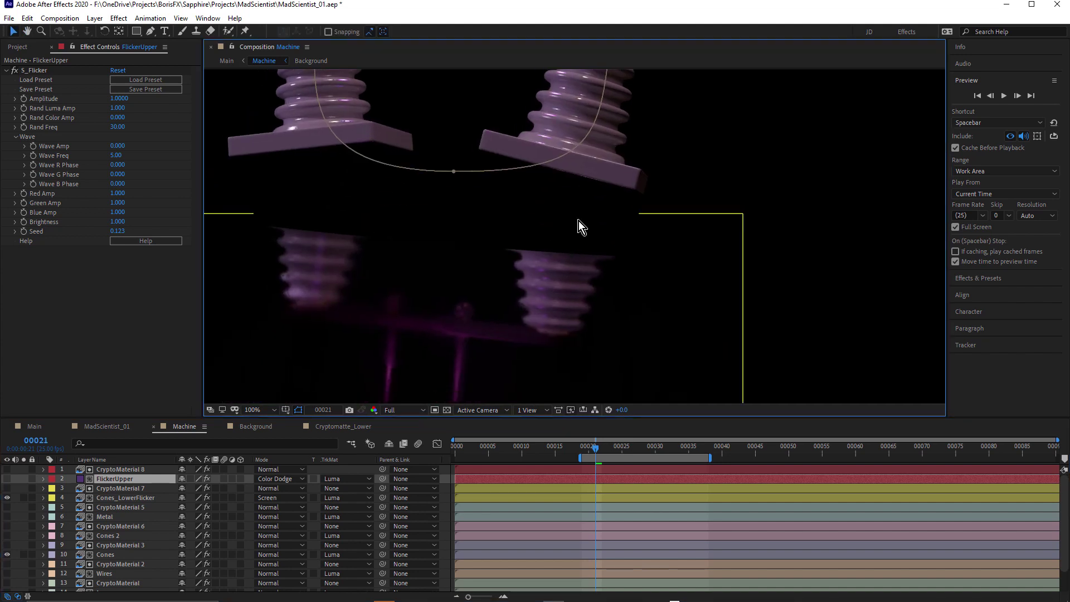
Select Cones_LowerFlicker and compare the lower cones with its Exposure, Curves and S_Flicker effects disabled and Exposure and Curves re-enabled.
click(108, 497)
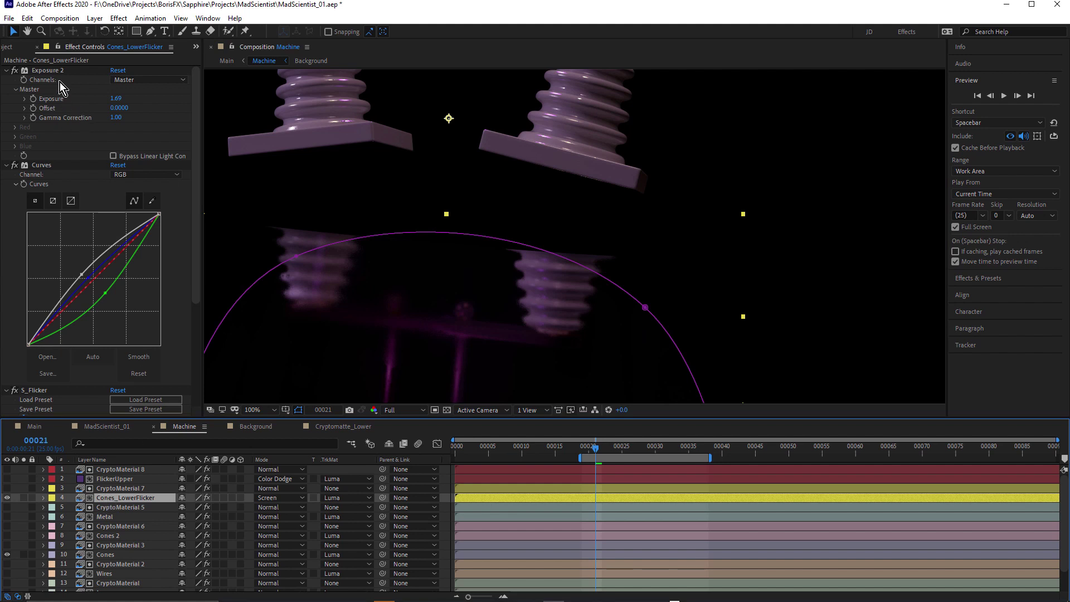
click(5, 165)
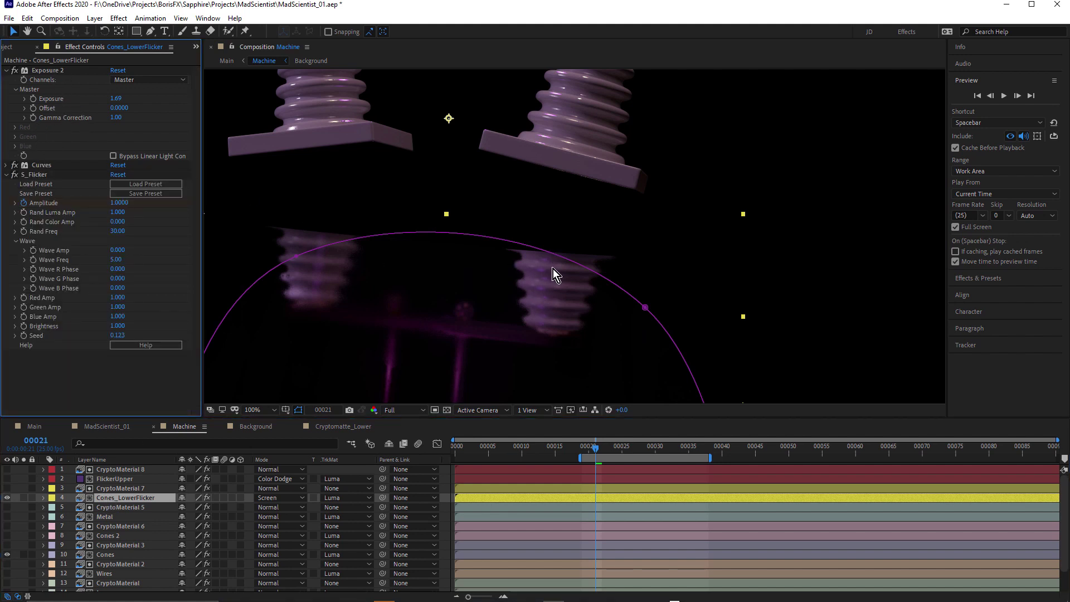
click(15, 70)
click(14, 71)
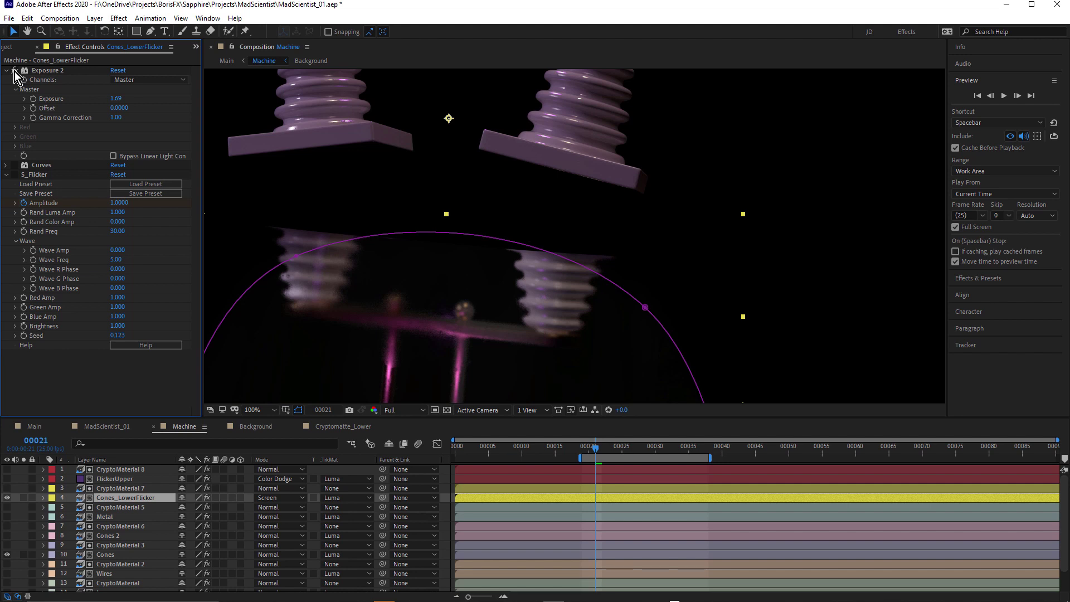
click(14, 165)
Hide the Cones layer, re-enable S_Flicker on Cones_LowerFlicker, and preview the lower flicker by itself.
click(7, 554)
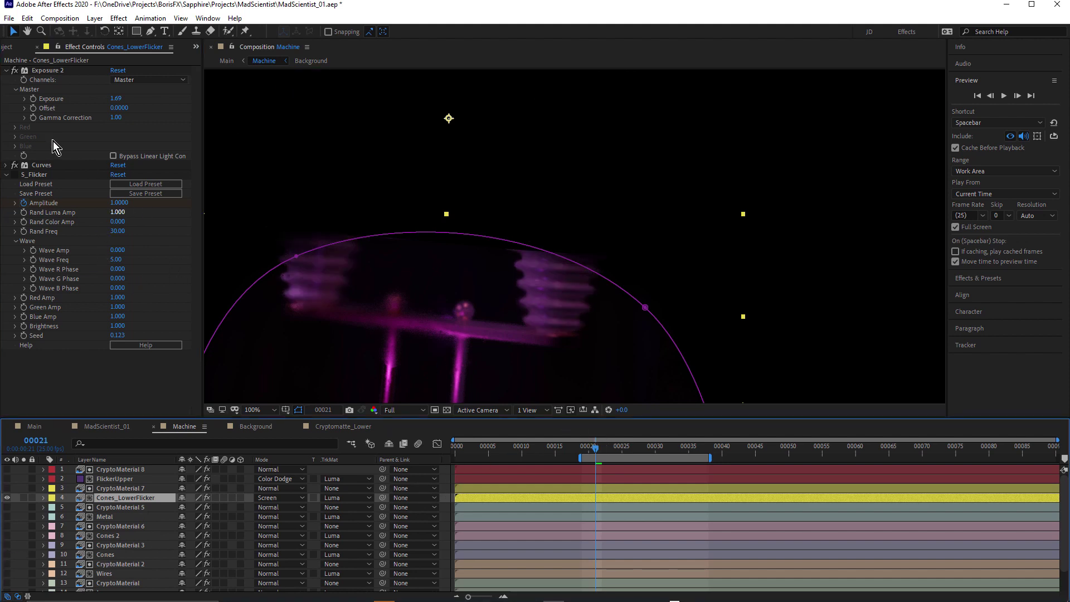
click(16, 176)
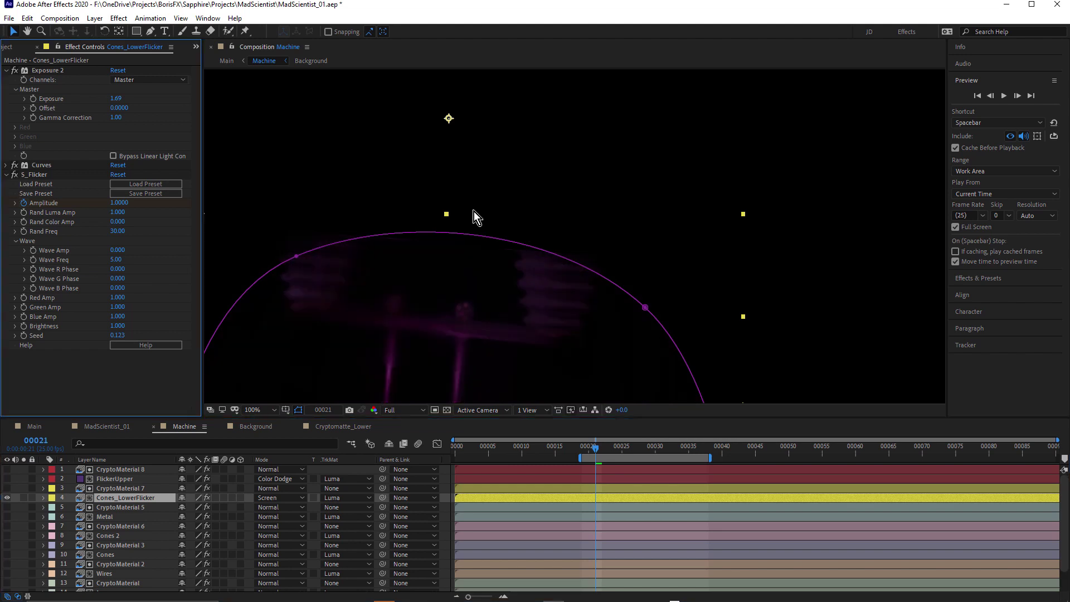
key(space)
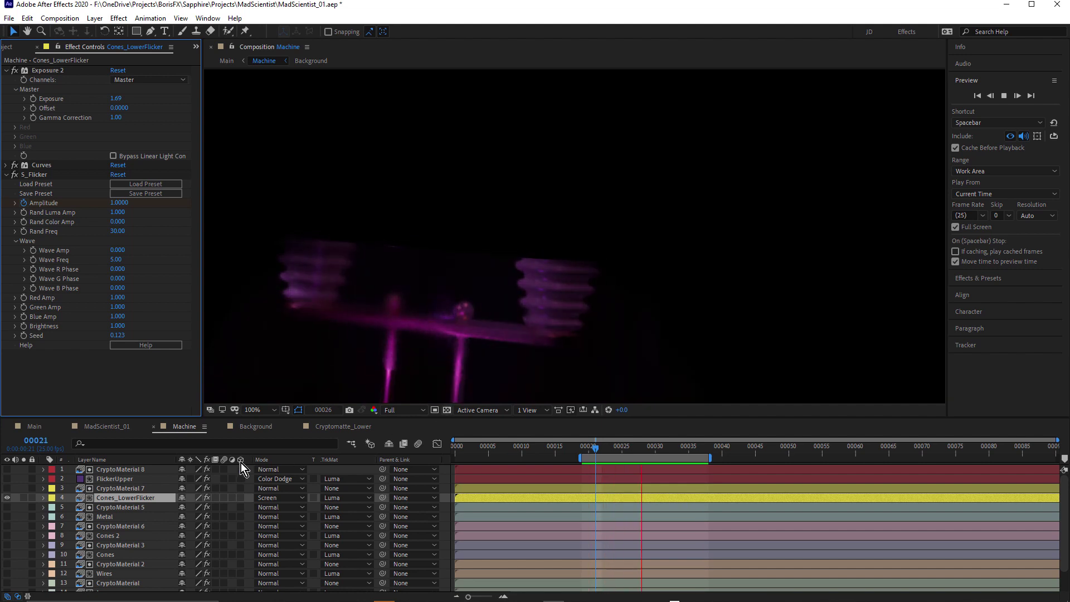
key(space)
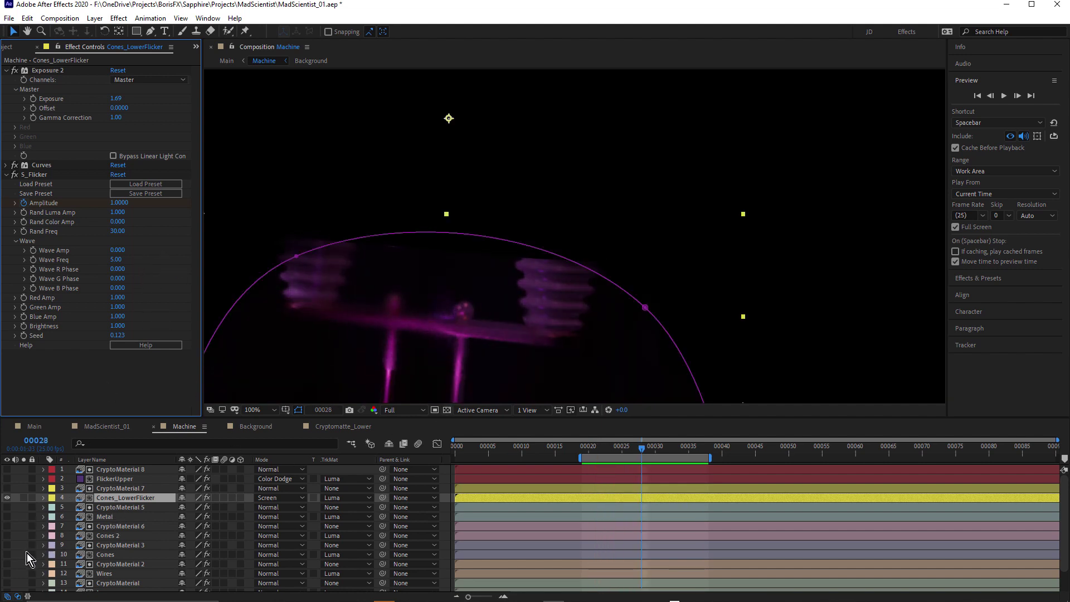
Show the Cones layer again and preview the lower flicker combined with the cones.
click(7, 554)
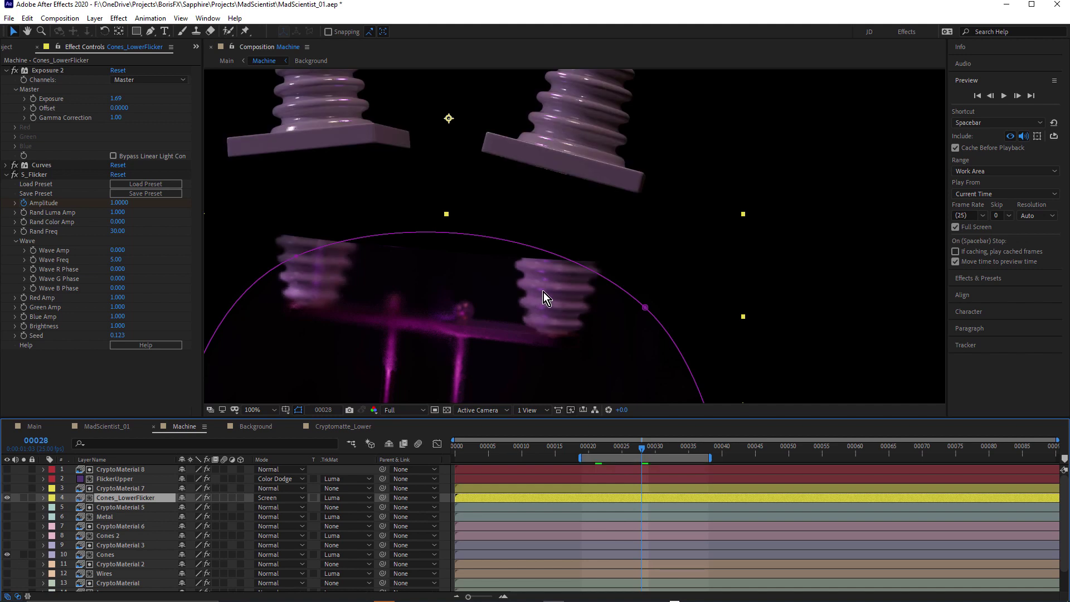
key(space)
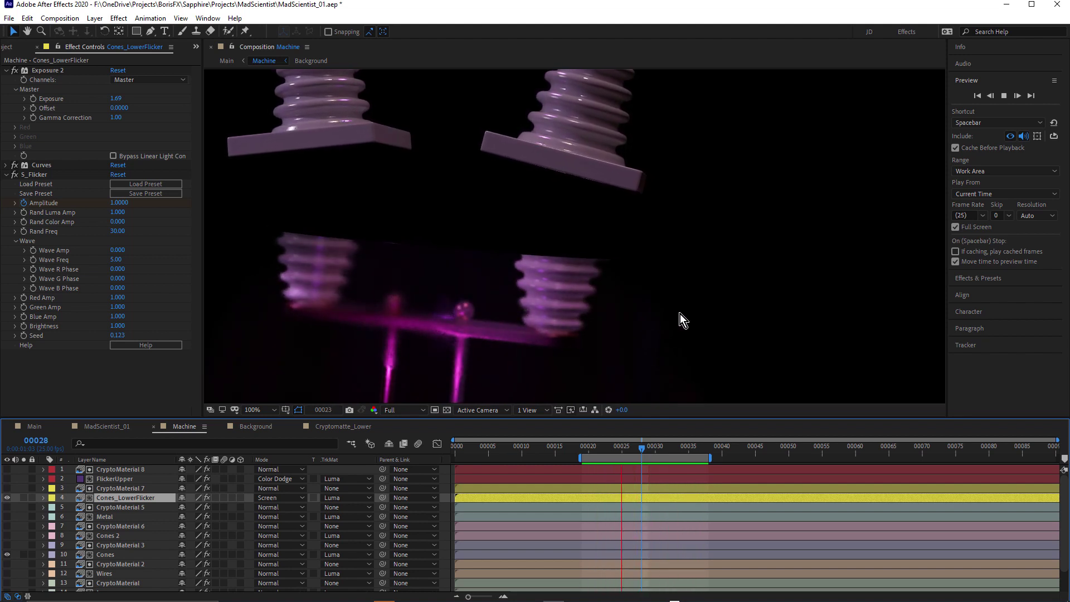
key(space)
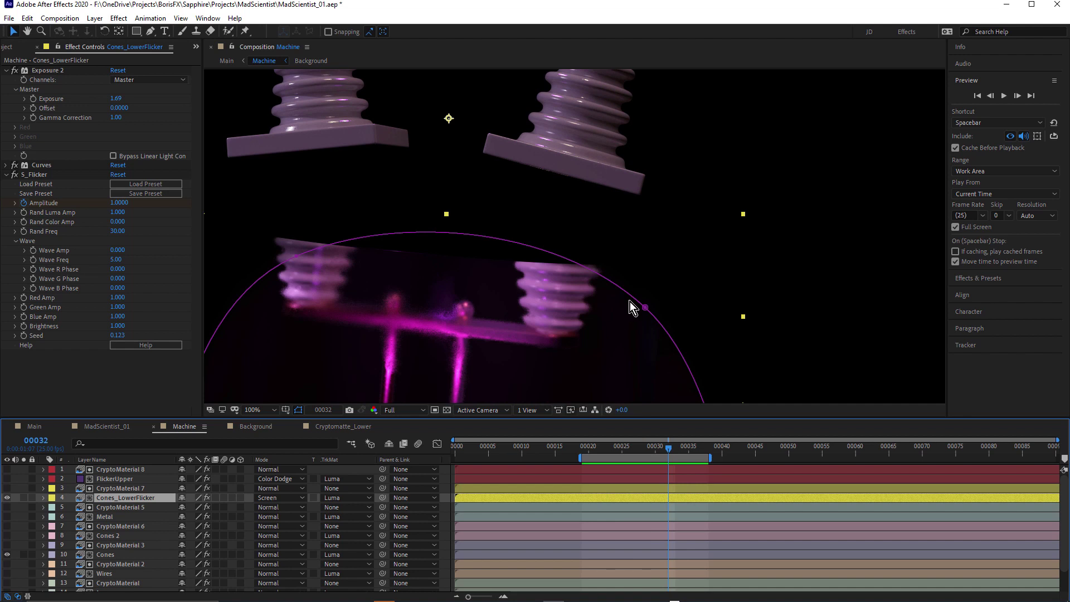
Solo the CryptoMaterial 7 matte, add the jar's glass to its Cryptomatte selection, and remove the unwanted background area from it.
key(h)
drag(617, 346, 672, 256)
key(v)
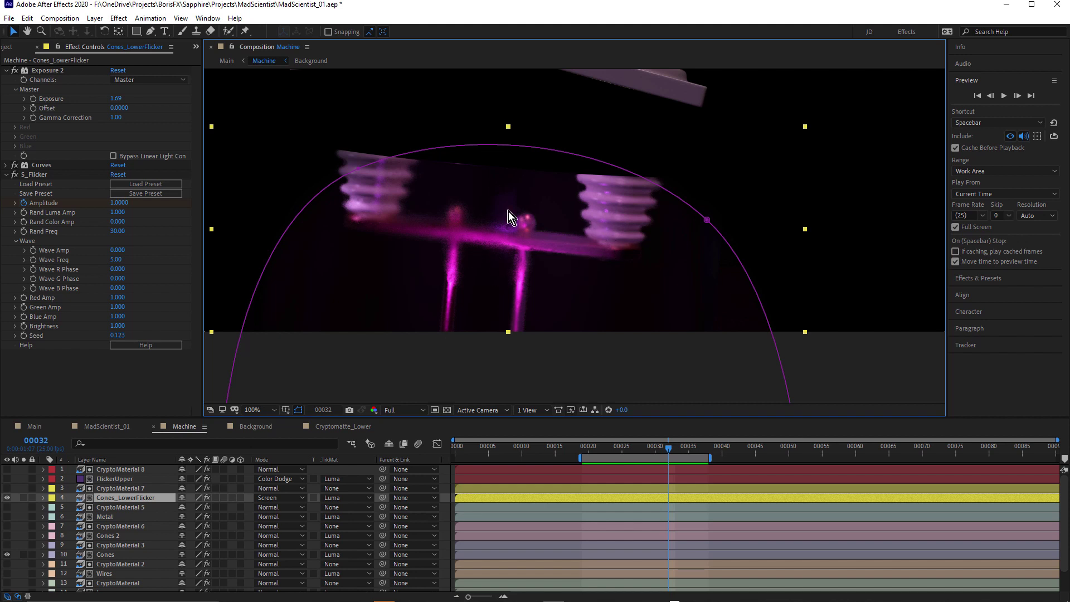
click(122, 489)
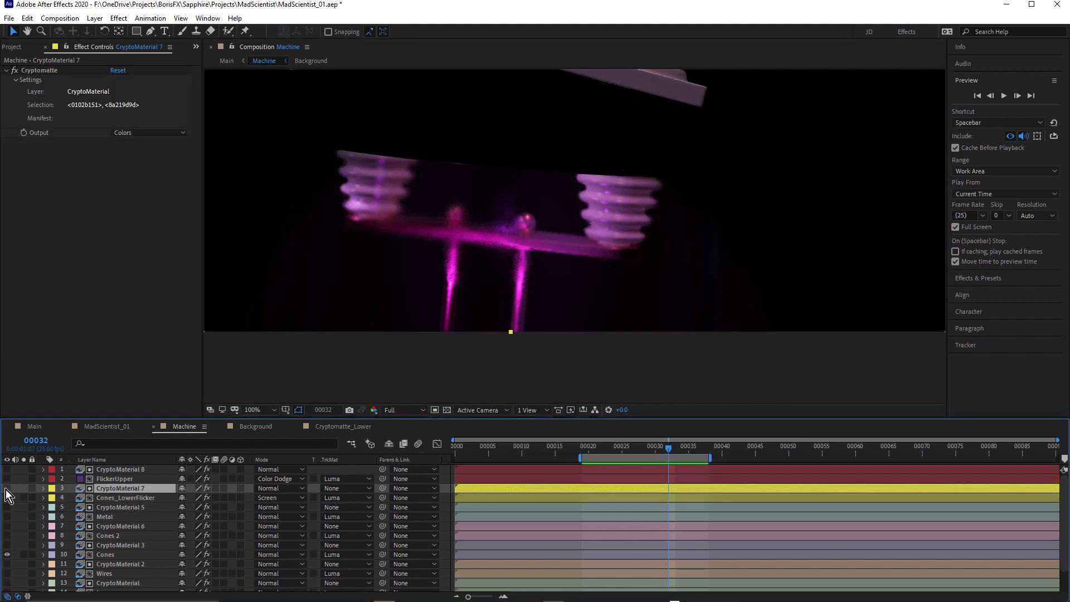
click(7, 489)
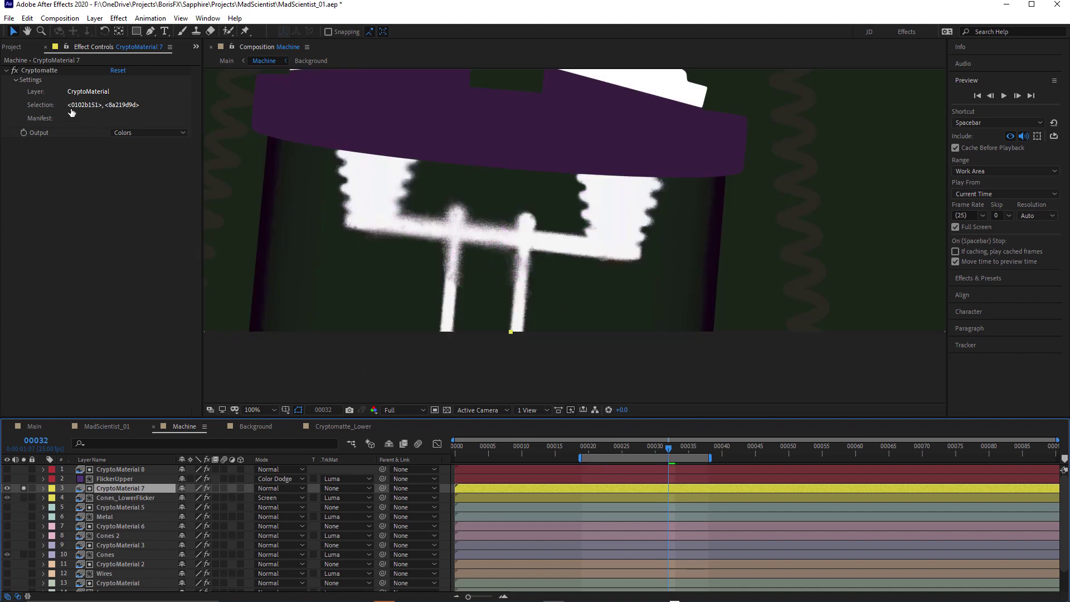
click(37, 72)
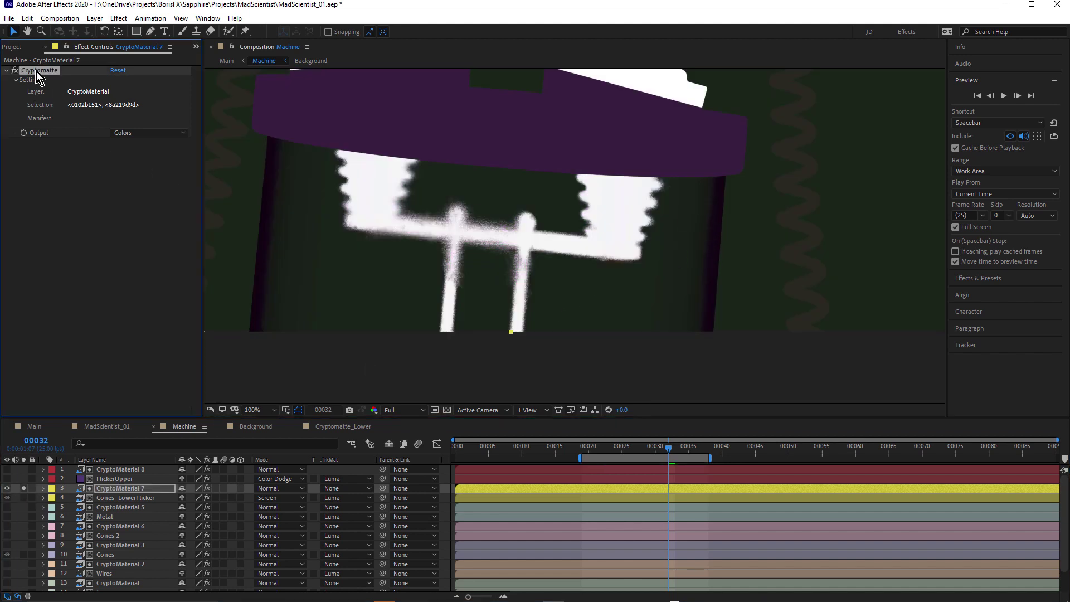
shift+click(718, 253)
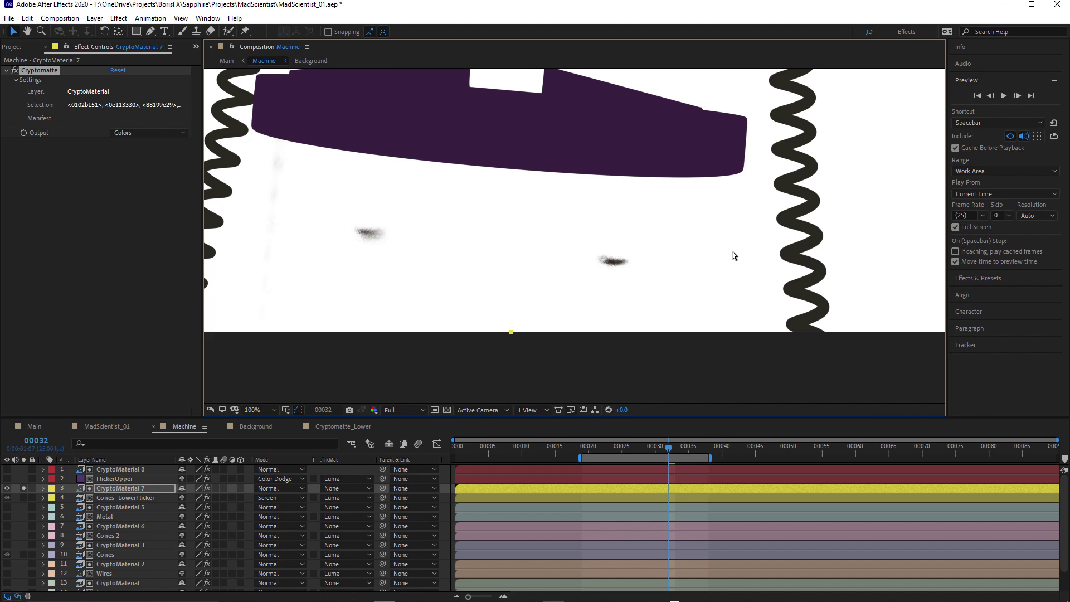
ctrl+click(862, 222)
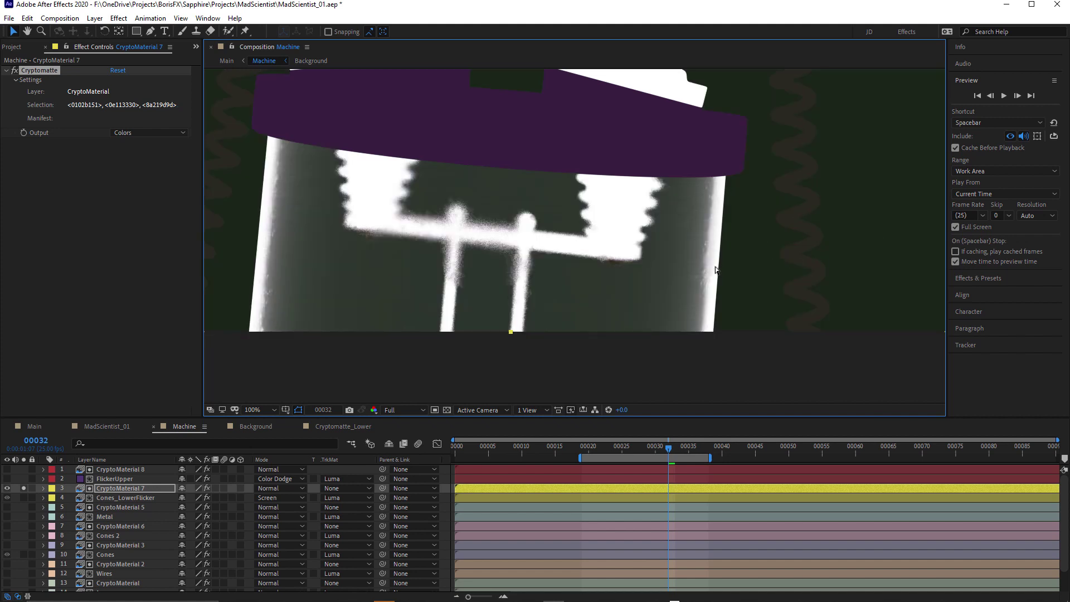
Hide the CryptoMaterial 7 matte and preview the lower flicker with the jar's glass included.
click(8, 489)
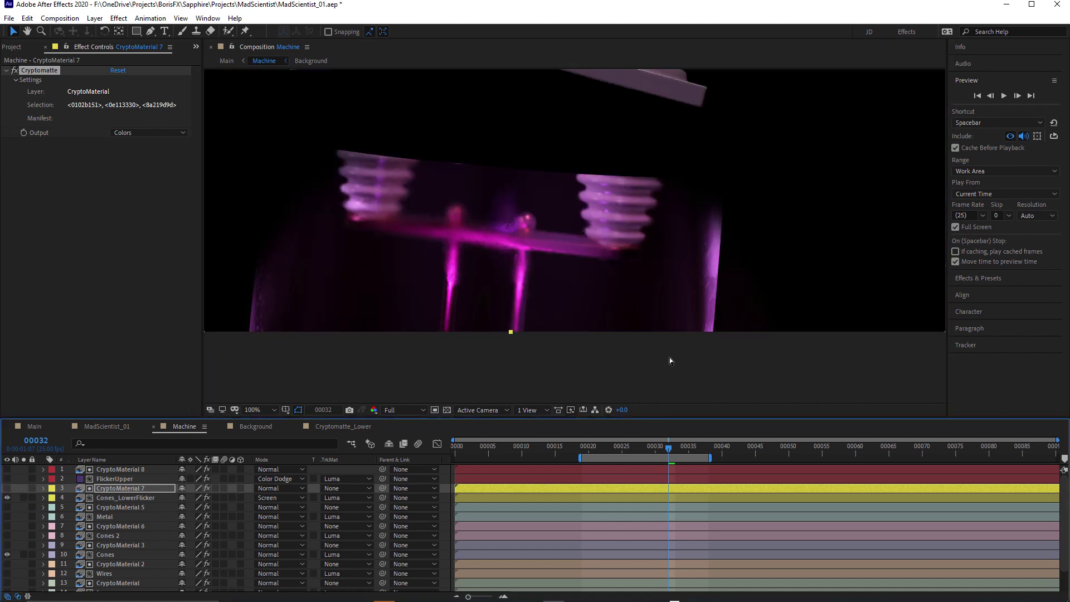
key(space)
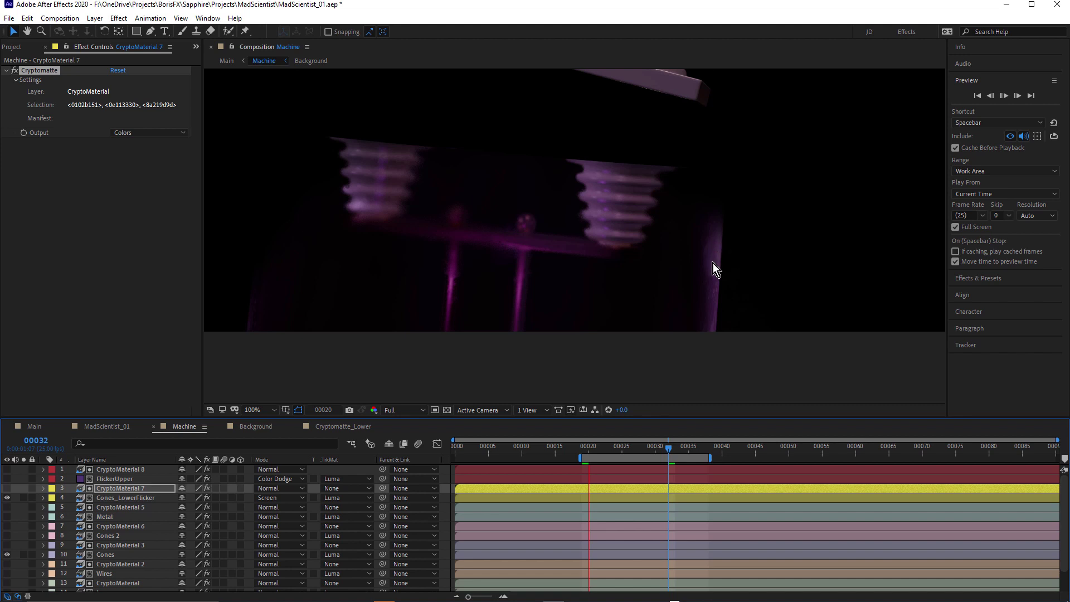